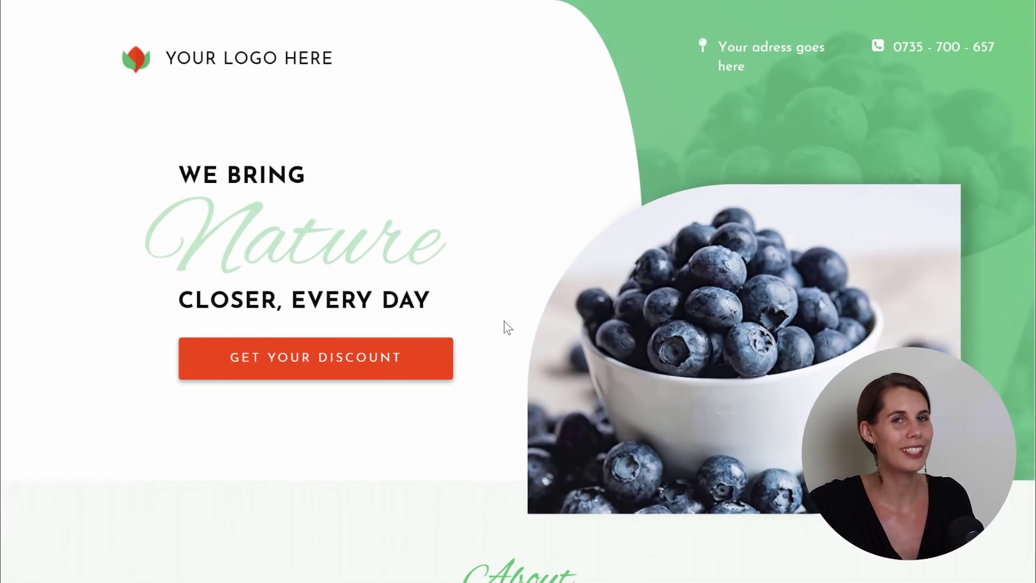
# Examine the food shop landing page, including its discount popup, product categories, weekly offer and customer testimonials.
pyautogui.click(359, 368)
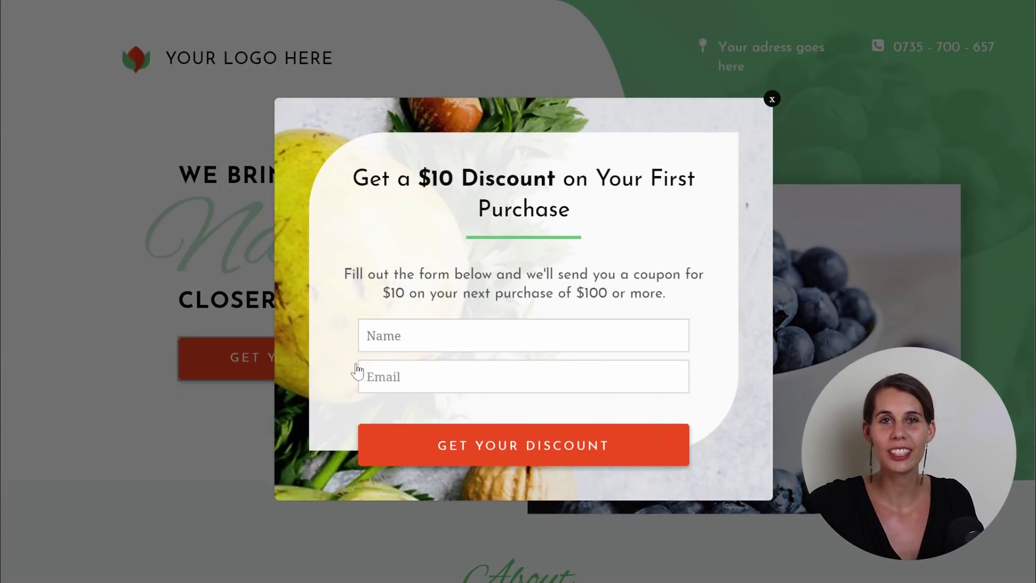
pyautogui.click(772, 99)
pyautogui.scroll(-10, 640, 327)
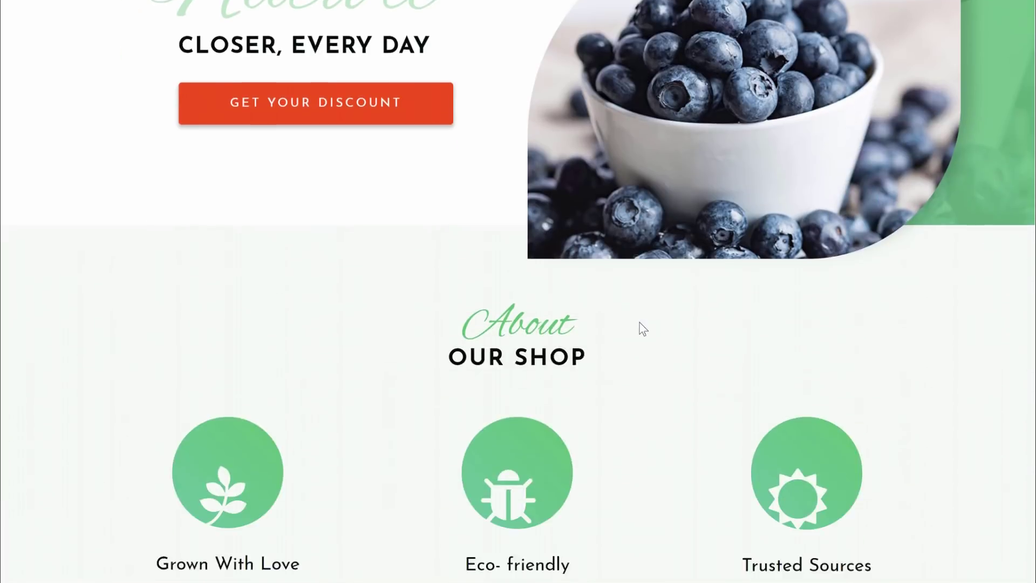
pyautogui.scroll(-11, 642, 328)
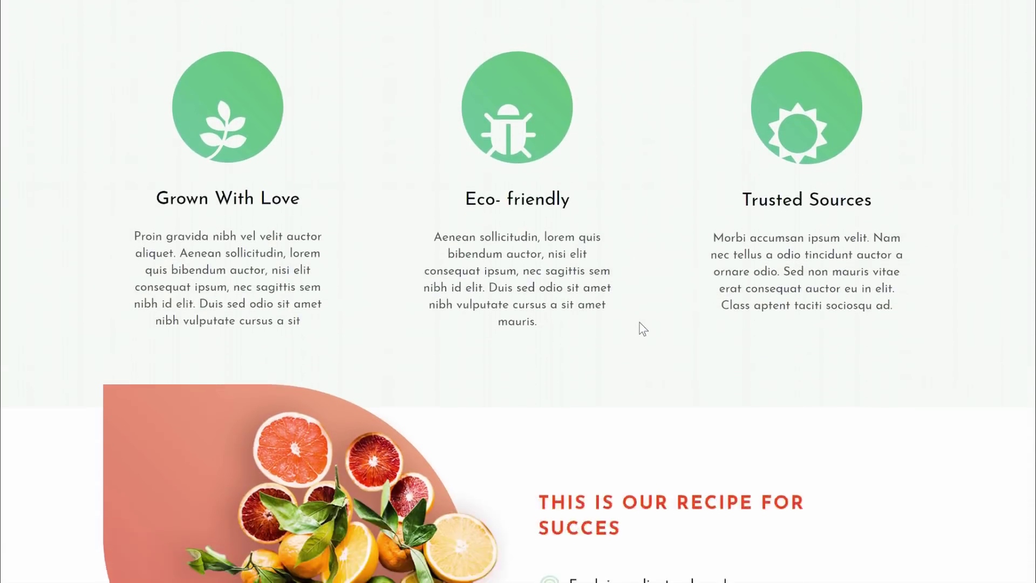
pyautogui.scroll(-11, 642, 328)
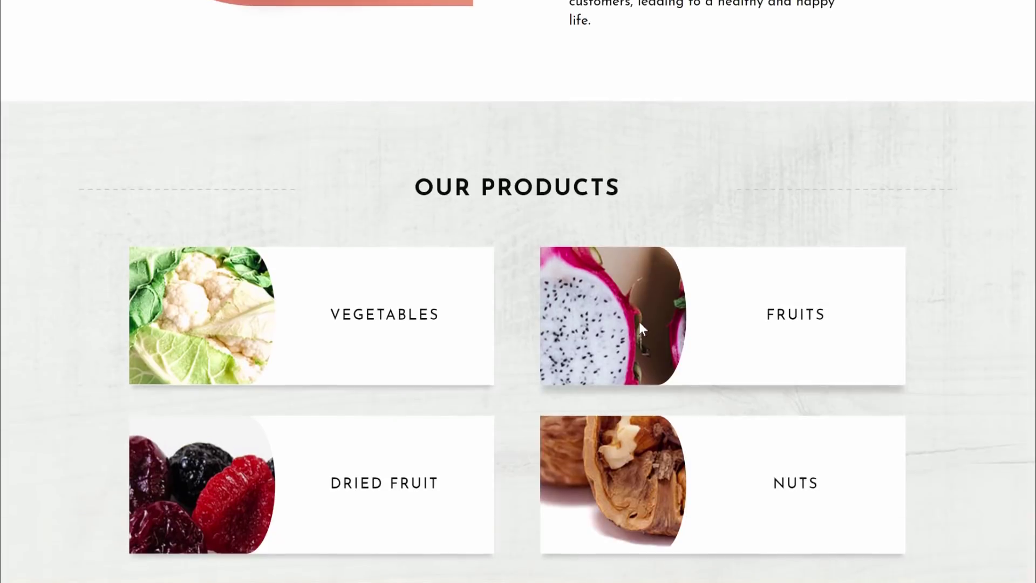
pyautogui.scroll(-11, 639, 324)
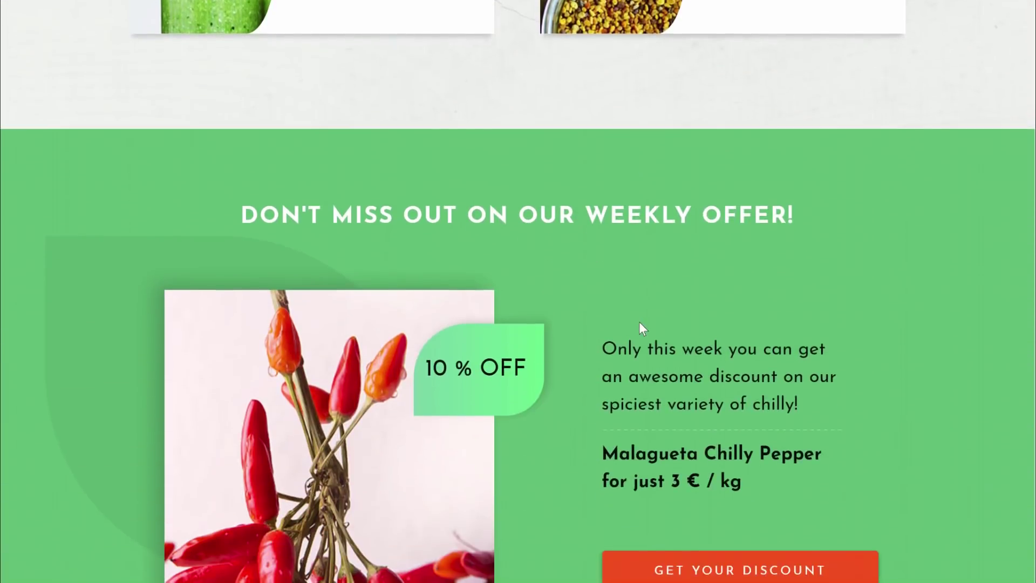
pyautogui.scroll(-13, 642, 328)
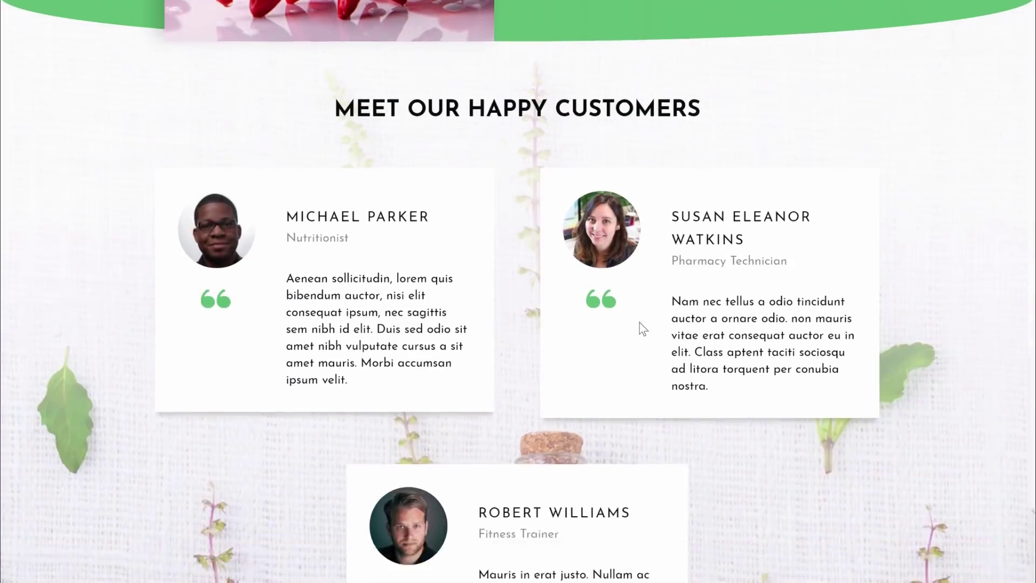
pyautogui.scroll(-5, 640, 327)
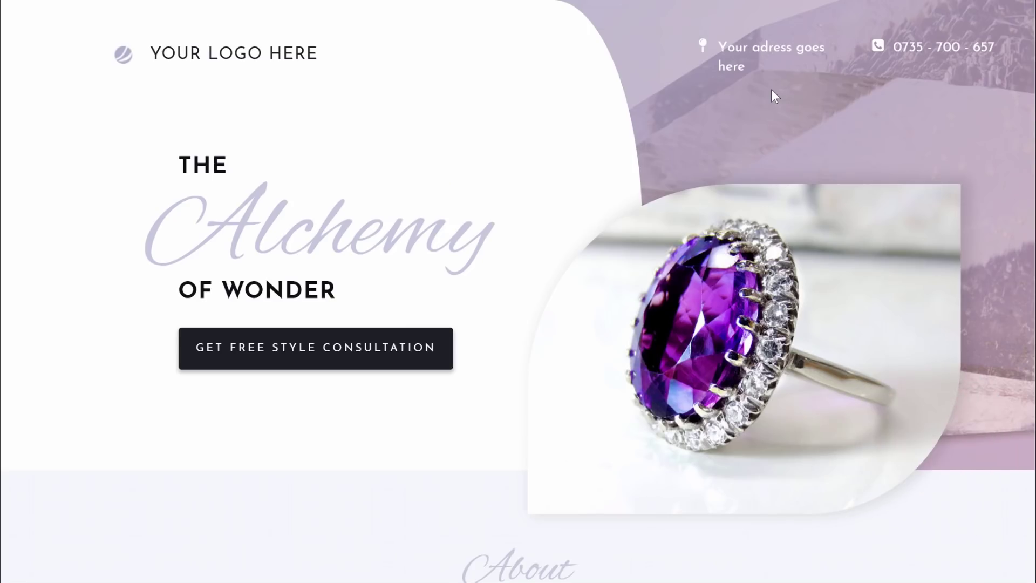
# Examine the jewelry version of the landing page from its header through the products, offer and product details sections.
pyautogui.scroll(-10, 771, 91)
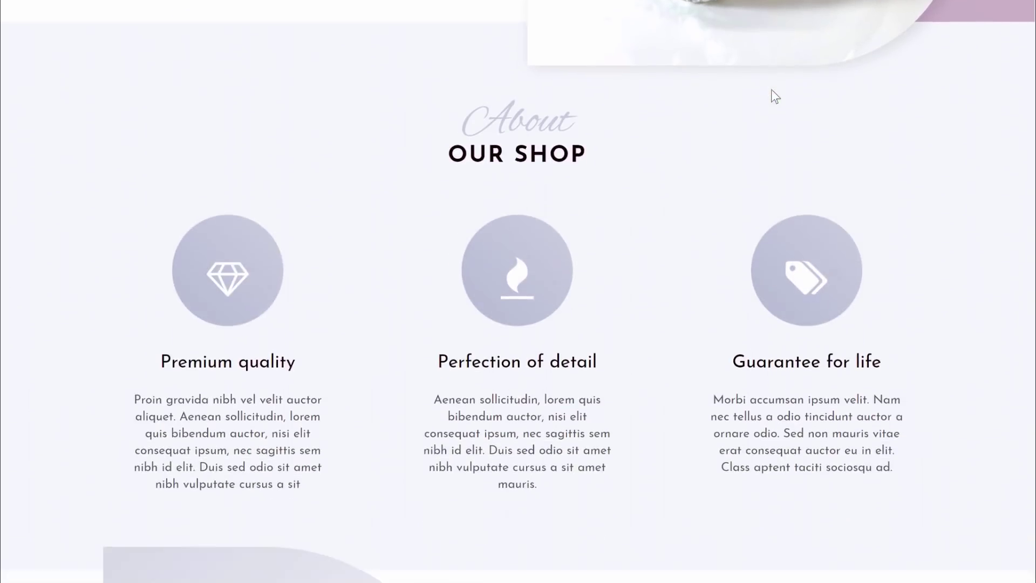
pyautogui.scroll(-15, 771, 91)
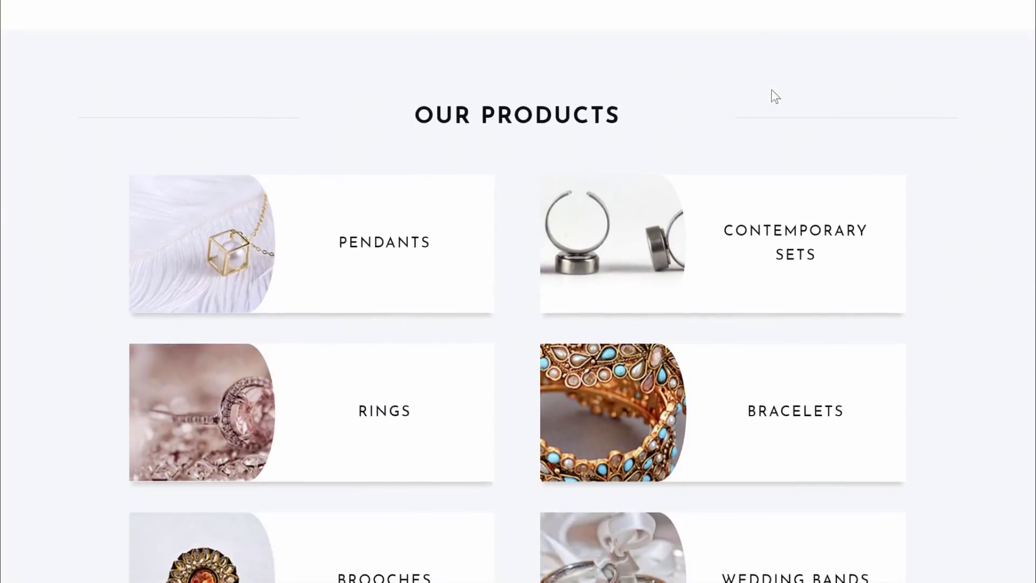
pyautogui.scroll(-15, 773, 95)
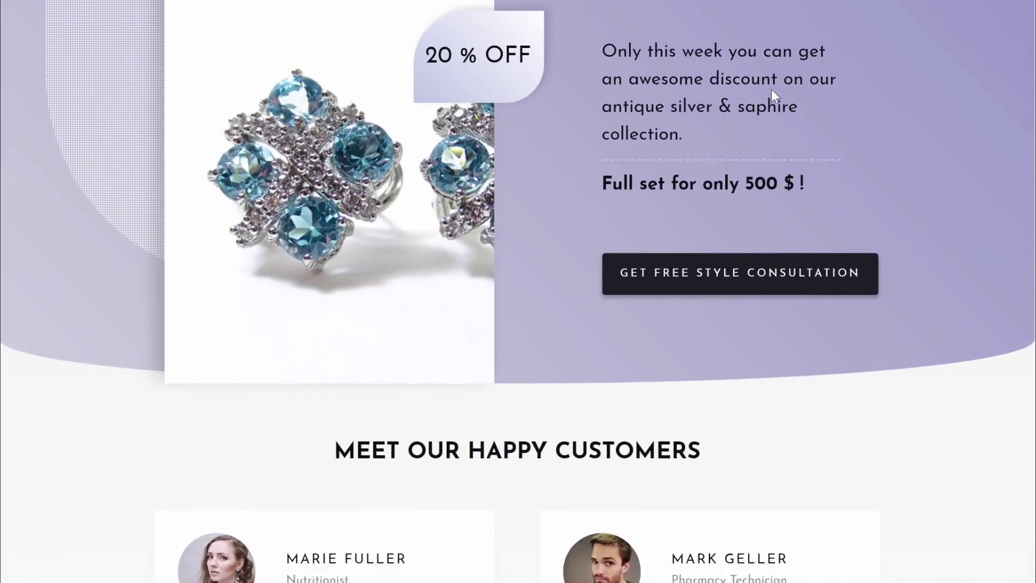
pyautogui.scroll(-15, 771, 90)
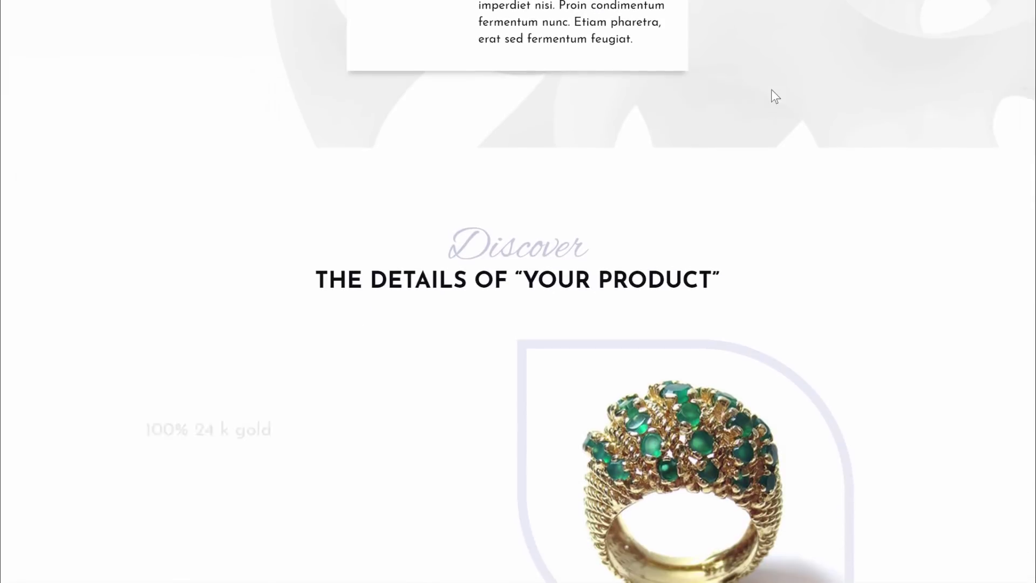
pyautogui.scroll(-5, 771, 90)
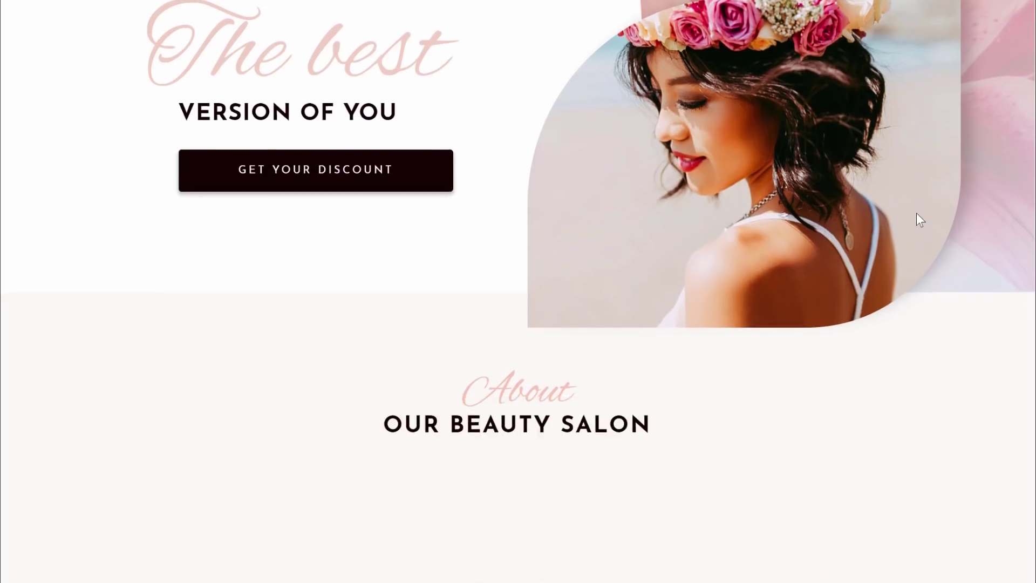
# Examine the beauty salon version of the landing page from its header to the lower sections.
pyautogui.scroll(-10, 917, 213)
pyautogui.scroll(-15, 921, 219)
pyautogui.scroll(-12, 917, 213)
pyautogui.scroll(-12, 920, 220)
pyautogui.scroll(-3, 920, 220)
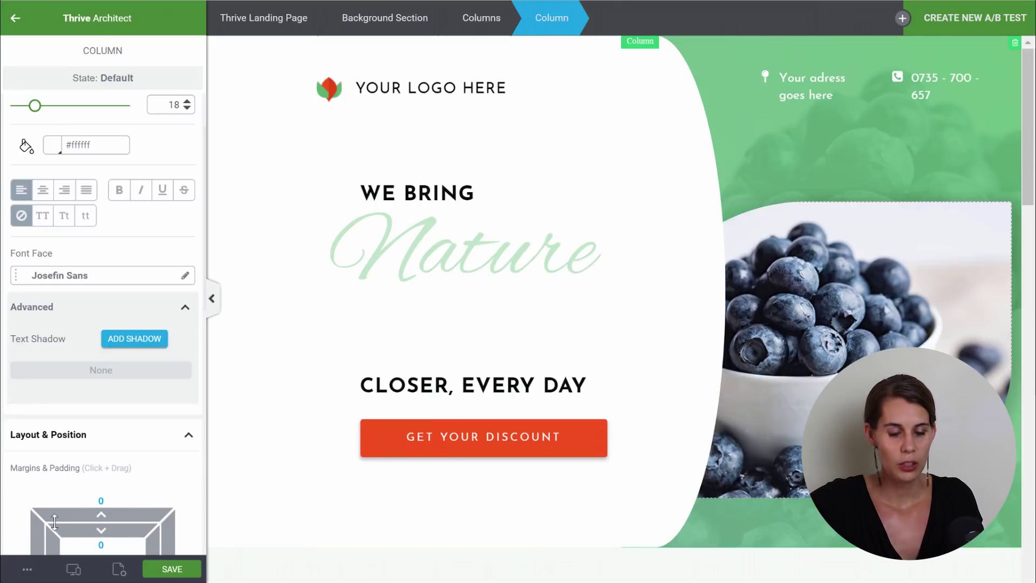
# Open the landing page's text formats for editing and set the H1 heading color to the lavender #c5c9dd.
pyautogui.click(118, 569)
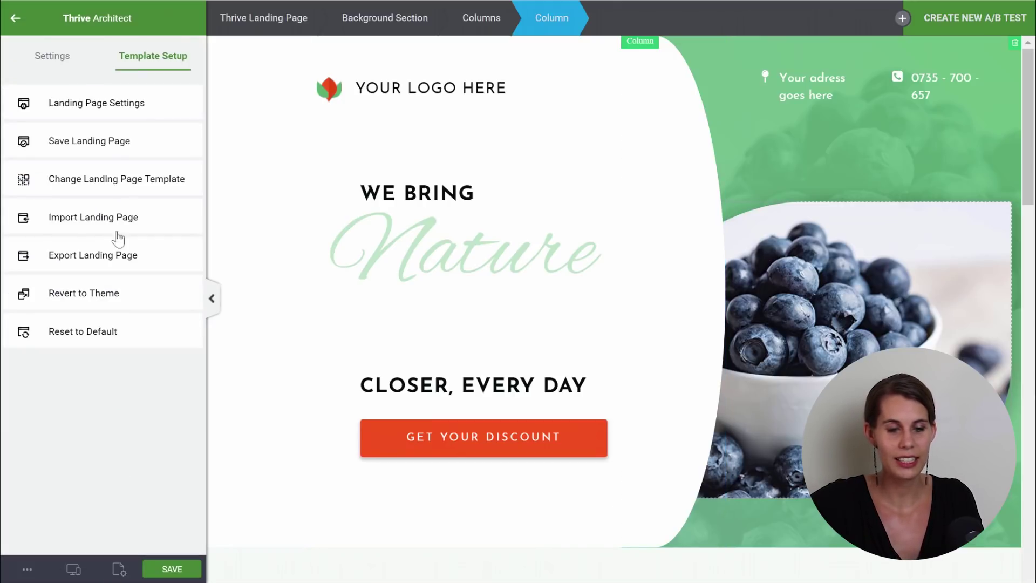
pyautogui.click(127, 108)
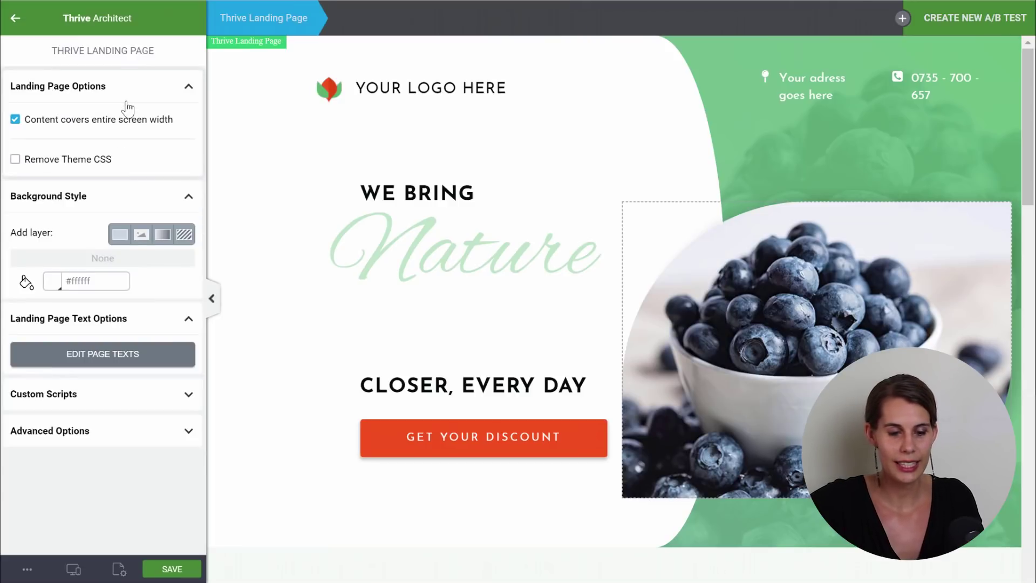
pyautogui.click(104, 359)
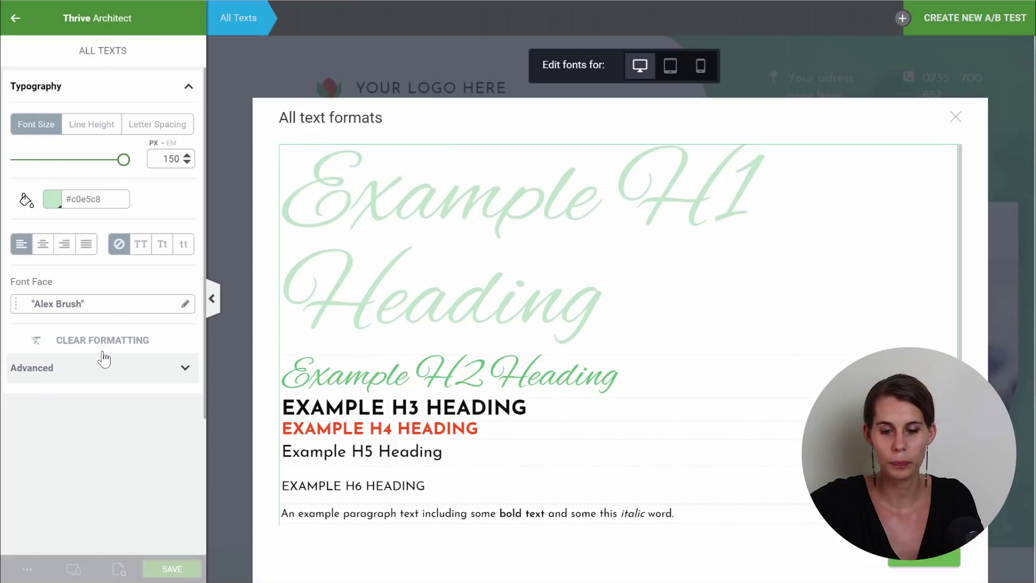
pyautogui.click(593, 214)
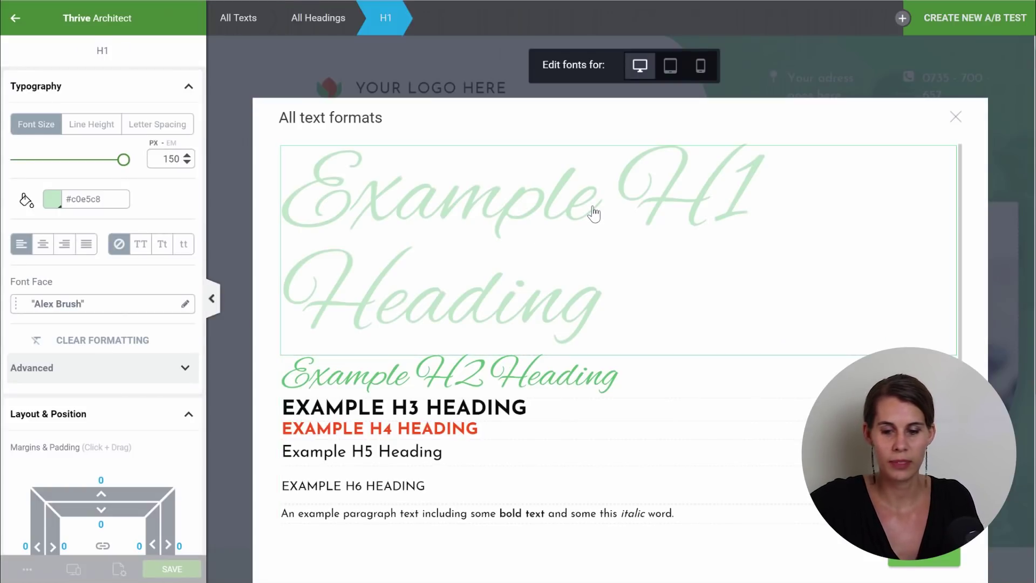
pyautogui.click(52, 201)
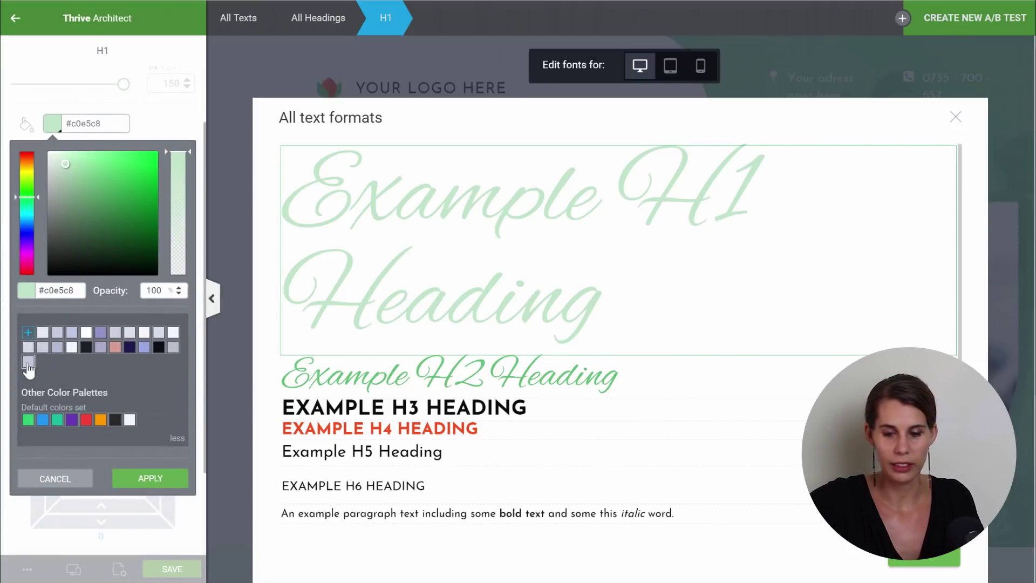
pyautogui.click(28, 362)
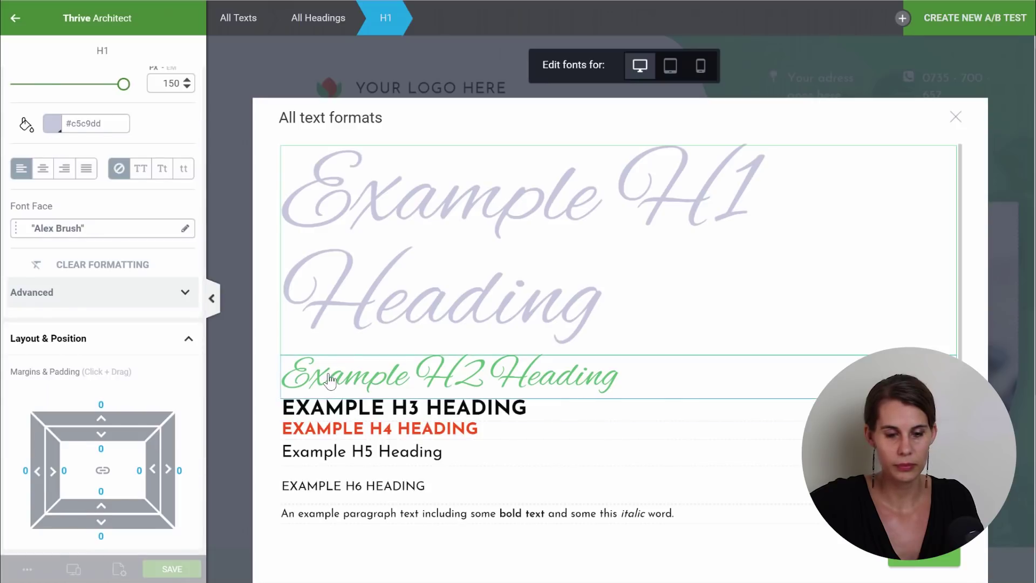
# Recolor the H2 heading with the light grayish lavender and the H3 heading with the near-black palette color.
pyautogui.click(330, 381)
pyautogui.click(53, 201)
pyautogui.click(28, 411)
pyautogui.click(404, 407)
pyautogui.click(53, 182)
pyautogui.click(86, 406)
# Set the H4 heading to the periwinkle palette color and the H5 heading to the darkest near-black one.
pyautogui.click(378, 428)
pyautogui.click(53, 172)
pyautogui.click(144, 395)
pyautogui.click(340, 451)
pyautogui.click(52, 172)
pyautogui.click(158, 395)
# Apply the darkest near-black palette color to the H6 heading and the paragraph text.
pyautogui.click(353, 485)
pyautogui.click(53, 198)
pyautogui.click(158, 395)
pyautogui.click(378, 513)
pyautogui.click(52, 172)
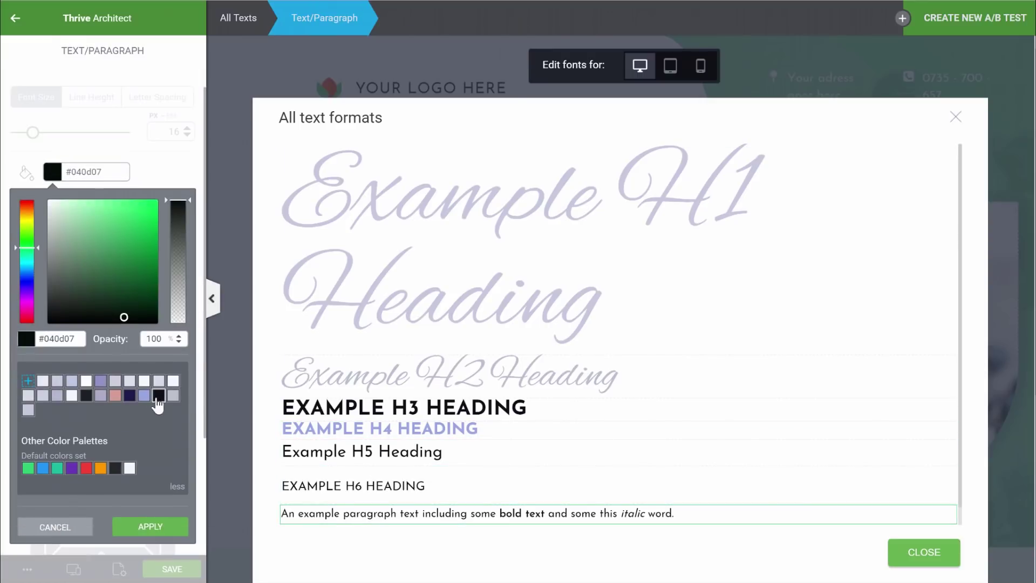
pyautogui.click(158, 395)
# Set the hyperlink color to the dark indigo #1f194c and close the text formats.
pyautogui.click(308, 511)
pyautogui.click(52, 146)
pyautogui.click(130, 367)
pyautogui.click(149, 498)
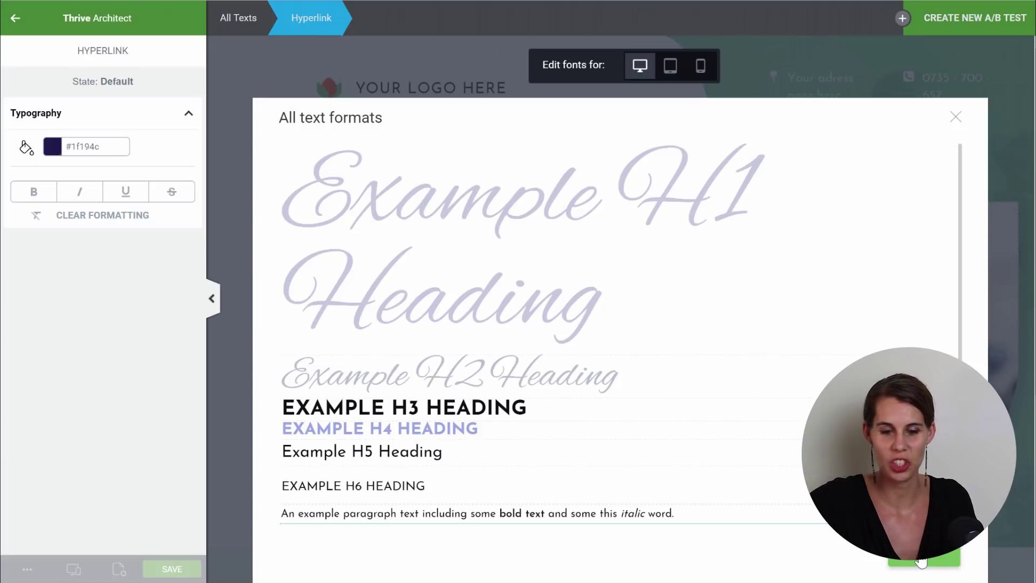
pyautogui.click(921, 561)
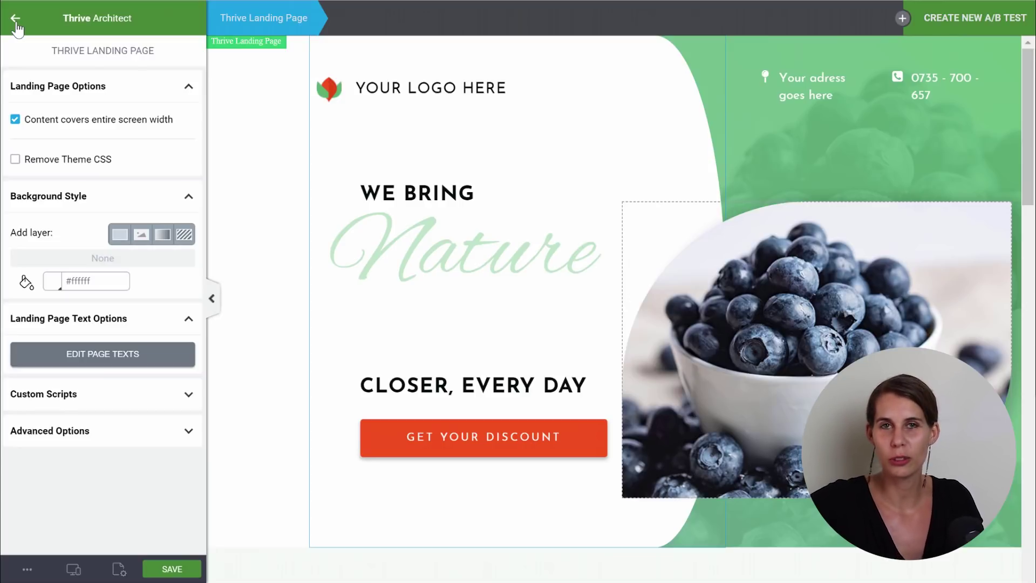
# Replace the header logo image with the purple logo logo-pictogram_03-1.png from the media library.
pyautogui.click(330, 90)
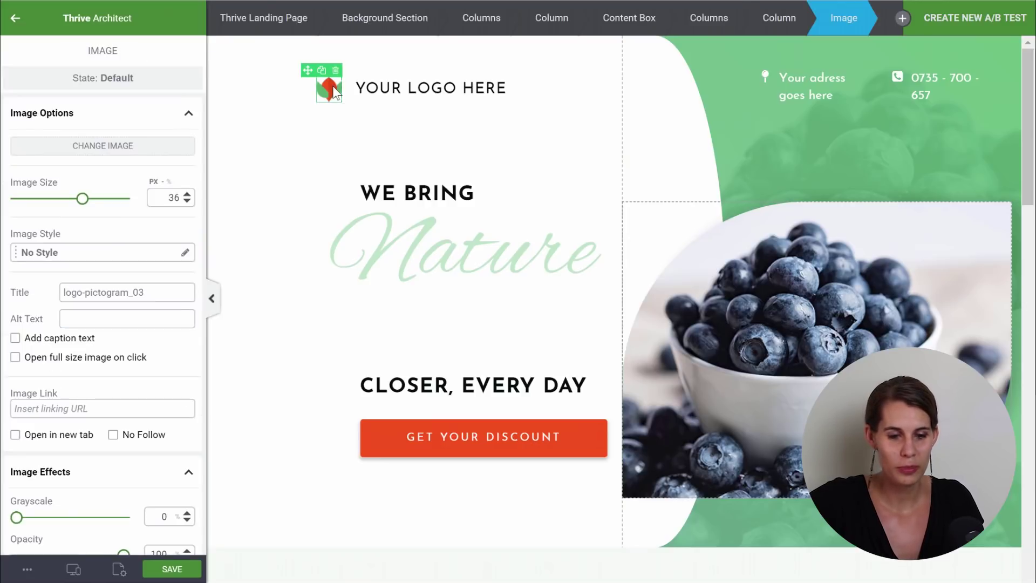
pyautogui.click(103, 145)
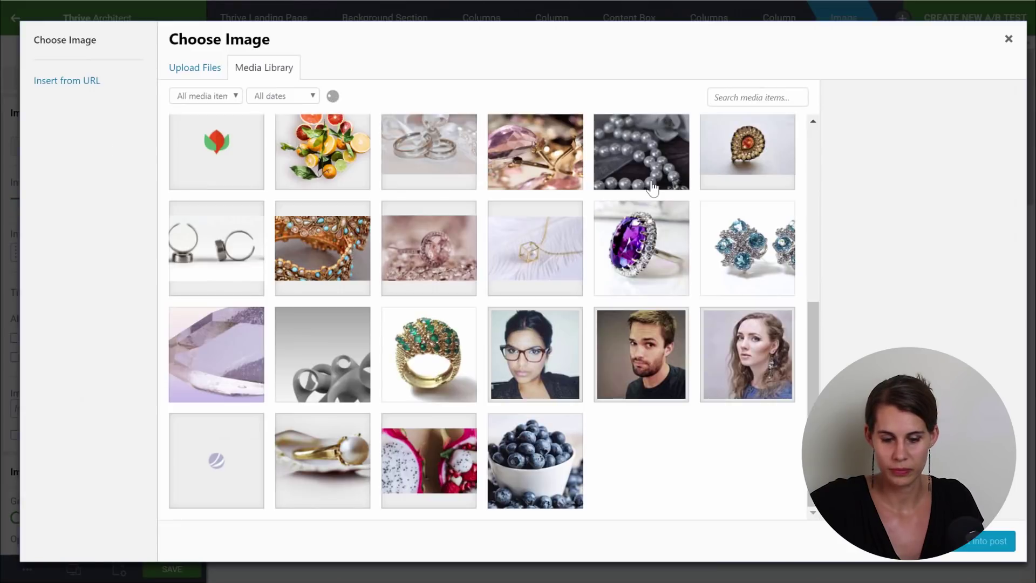
pyautogui.click(216, 469)
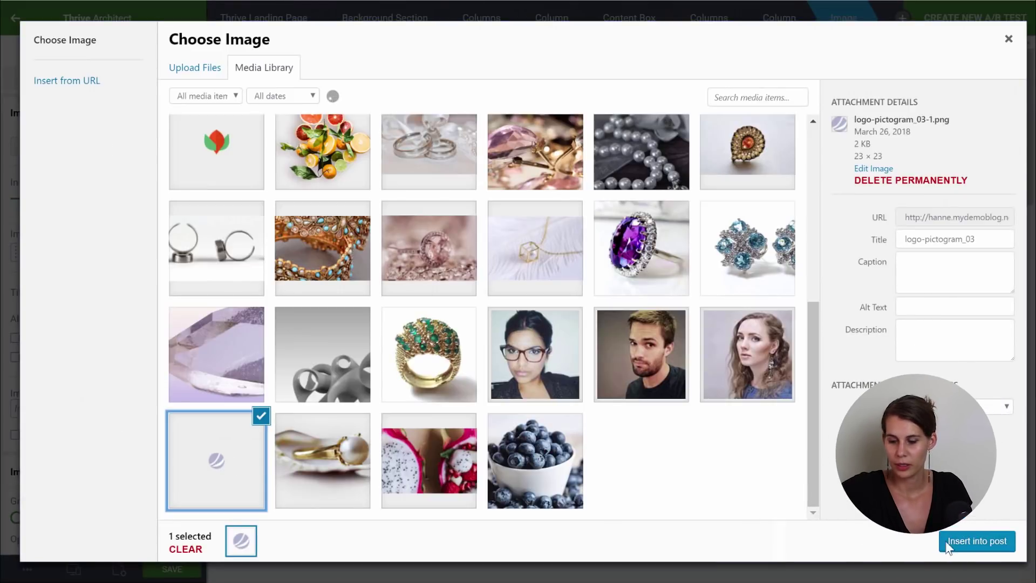
pyautogui.click(948, 542)
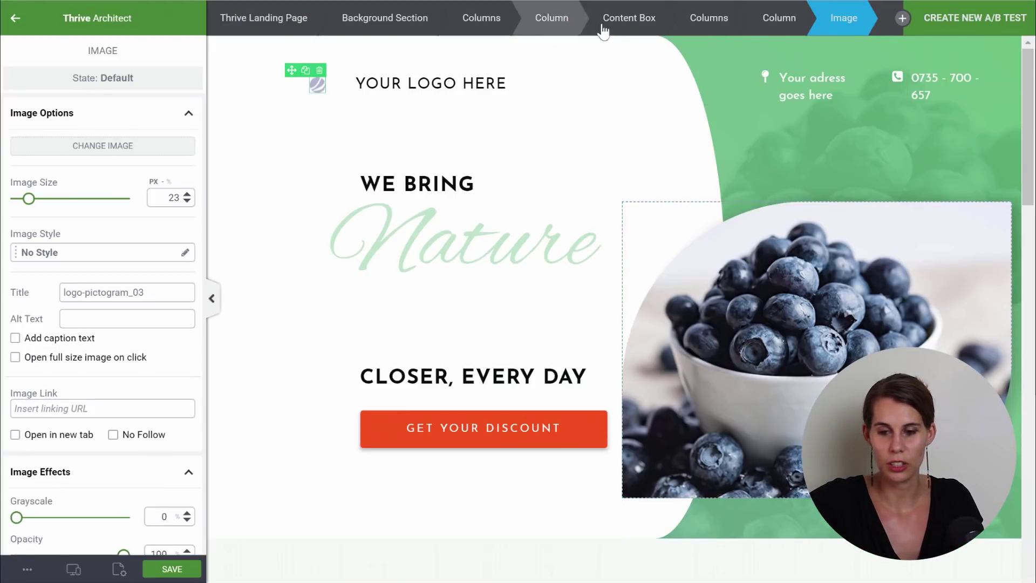
# Replace the green header column's background image with the purple crystal picture bg-img-header_02 from the media library.
pyautogui.click(842, 56)
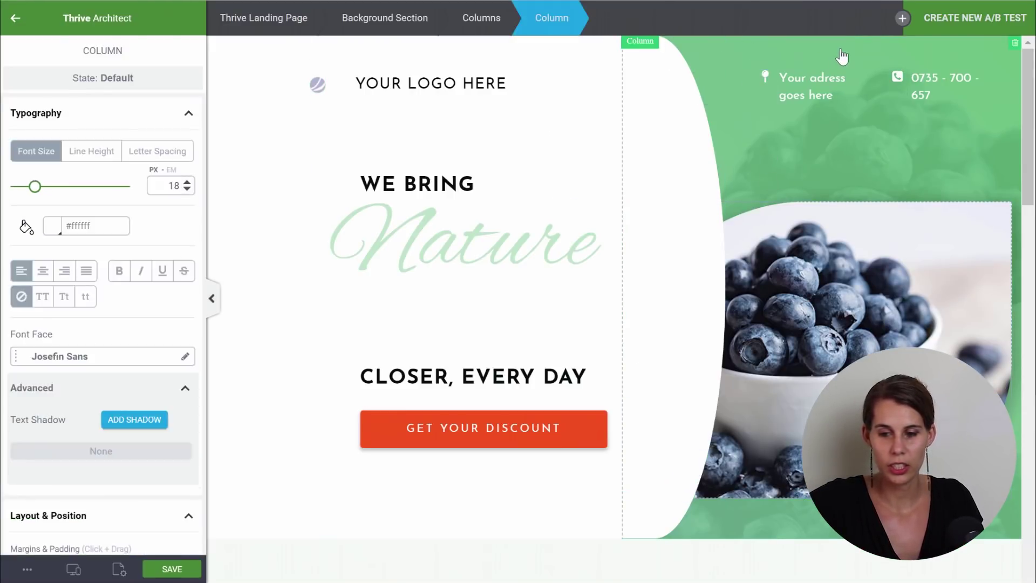
pyautogui.scroll(-5, 80, 236)
pyautogui.scroll(-5, 80, 236)
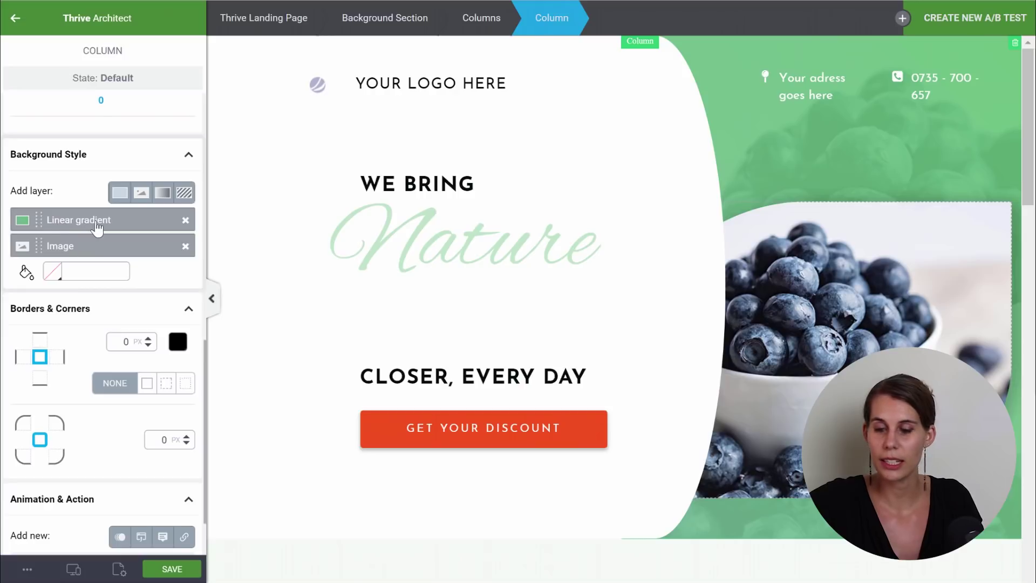
pyautogui.click(67, 251)
pyautogui.click(96, 307)
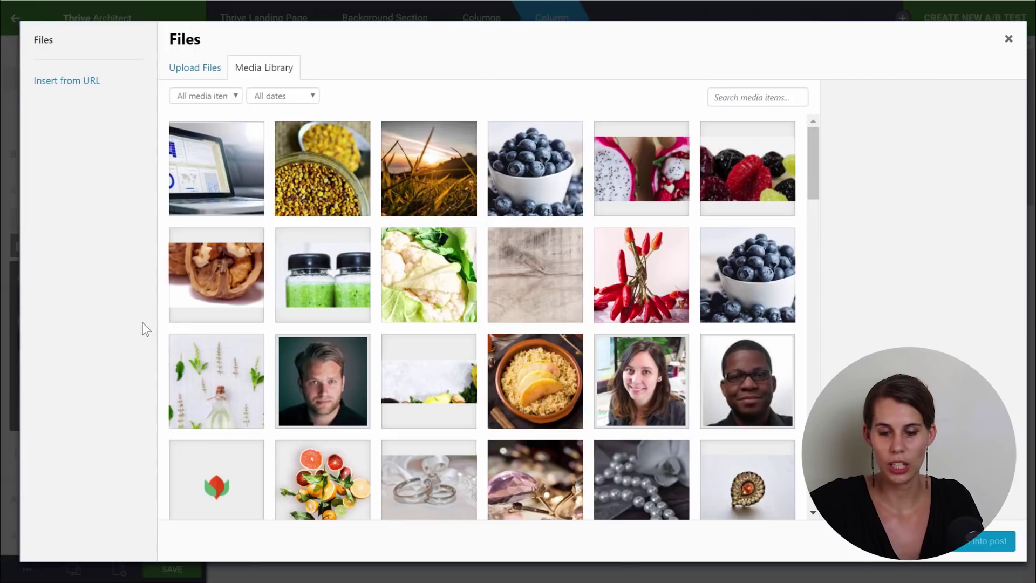
pyautogui.scroll(-10, 392, 297)
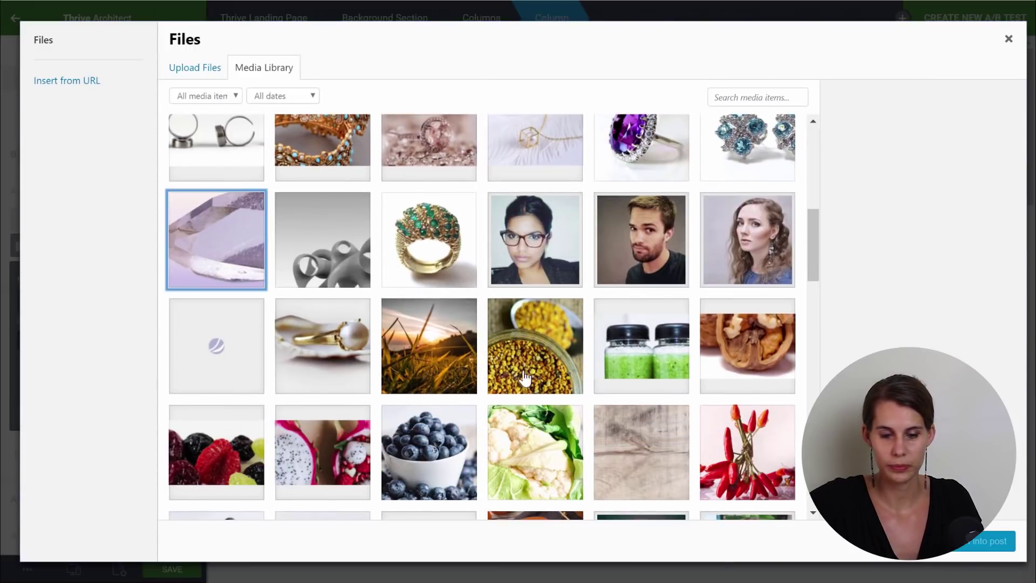
pyautogui.click(243, 254)
pyautogui.click(991, 542)
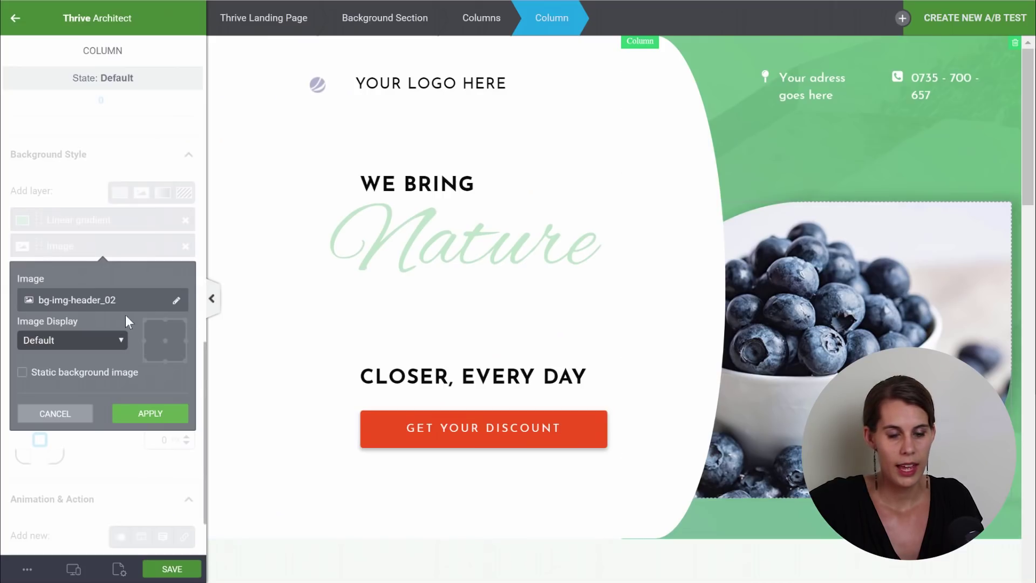
pyautogui.click(150, 416)
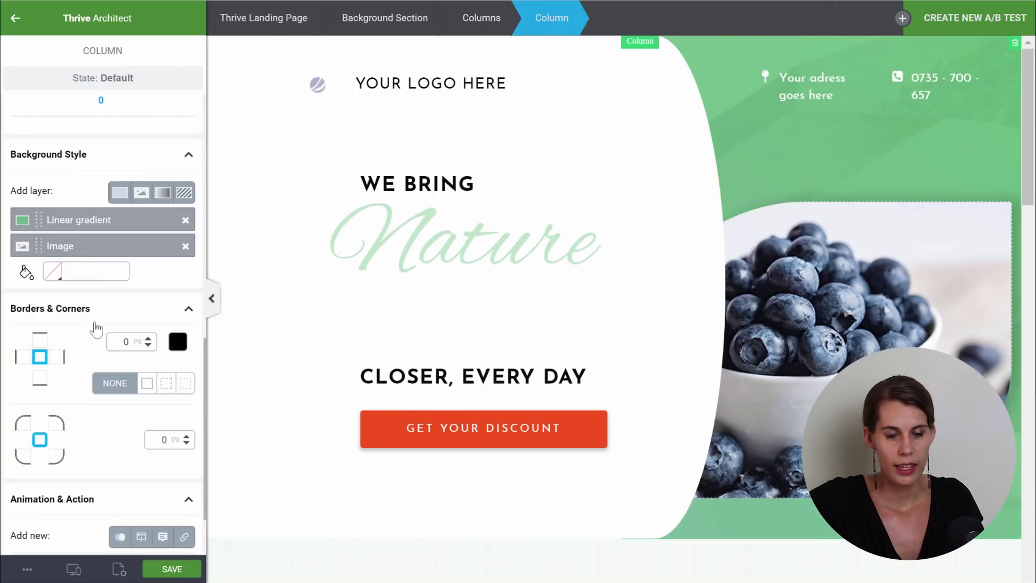
# Set the start color of the header column's linear gradient to the salmon pink #d69e93 at 34% opacity.
pyautogui.click(94, 226)
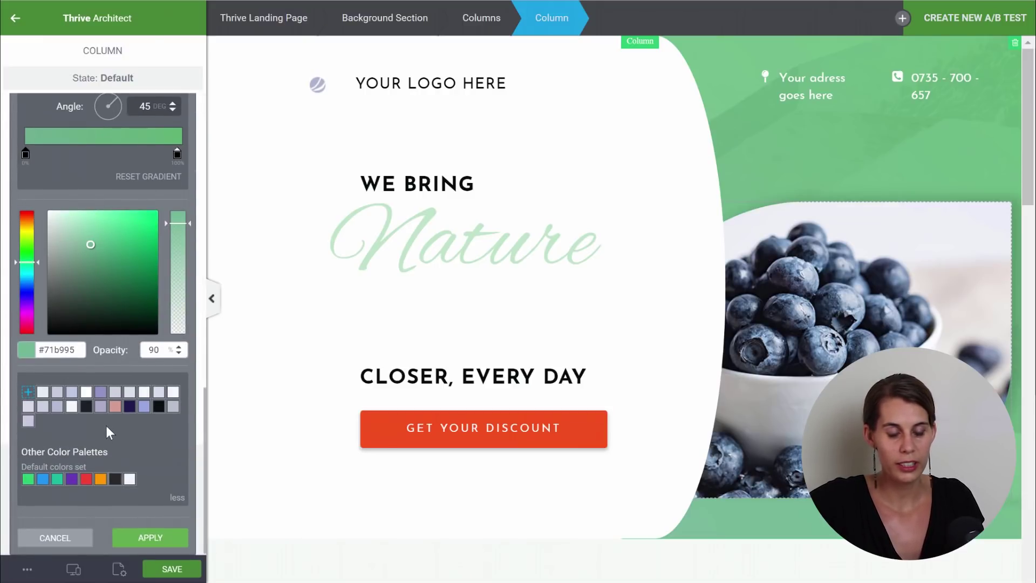
pyautogui.click(115, 409)
pyautogui.moveTo(183, 212); pyautogui.dragTo(183, 292)
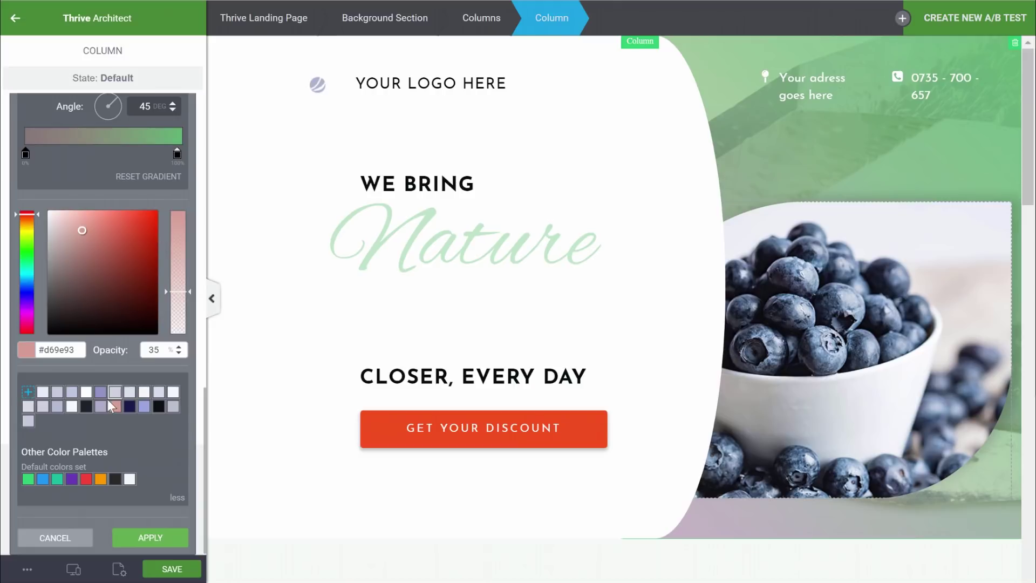
pyautogui.click(100, 406)
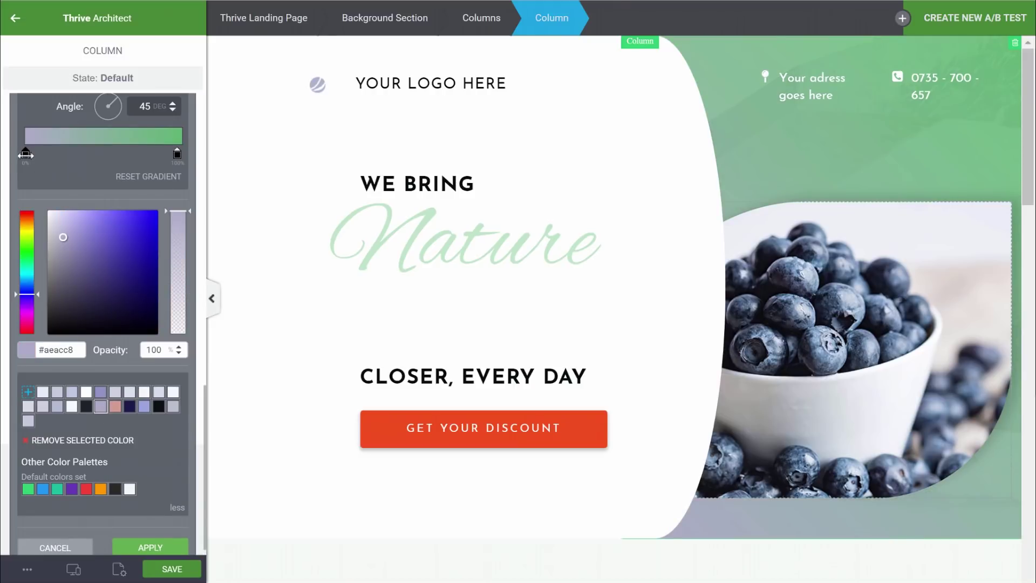
pyautogui.click(114, 406)
pyautogui.moveTo(182, 212); pyautogui.dragTo(184, 292)
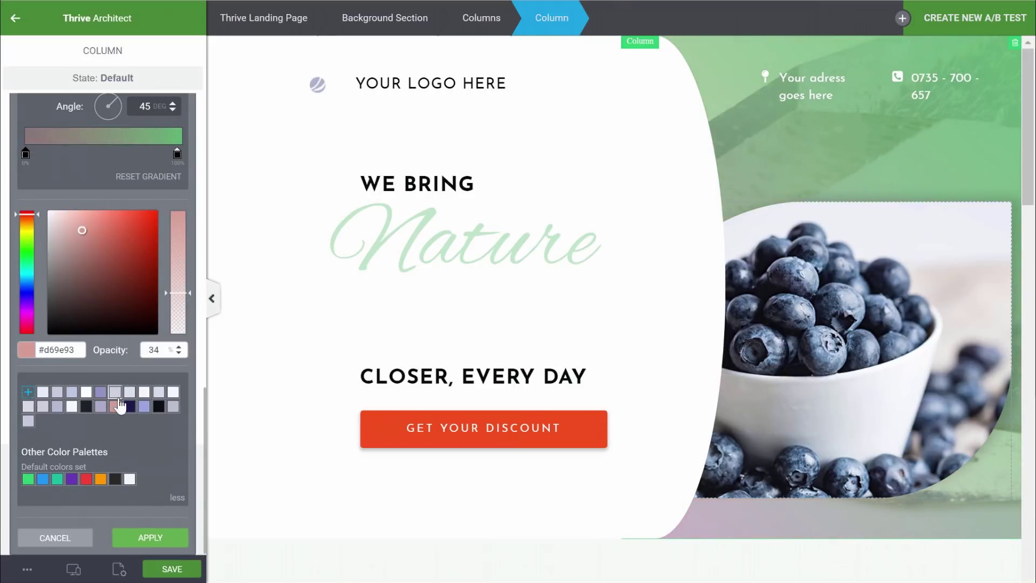
# Set the end color of the header column's gradient to lavender #aeacc8 at 80% opacity and apply the gradient.
pyautogui.click(177, 153)
pyautogui.click(100, 406)
pyautogui.moveTo(183, 215); pyautogui.dragTo(183, 237)
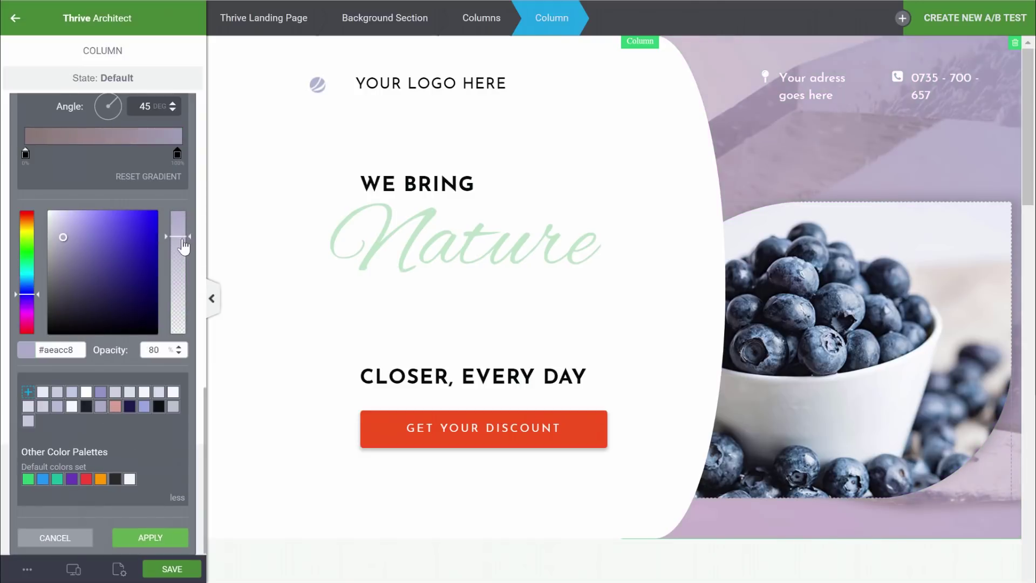
pyautogui.click(153, 537)
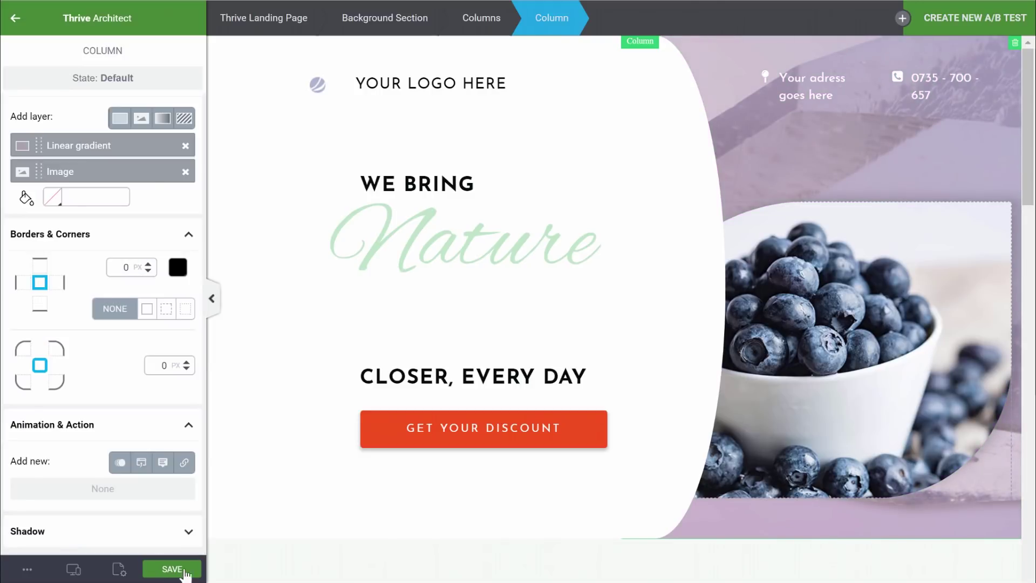
# Replace the blueberry background image of the header content box with the purple ring picture main-img-header_03-3 from the media library.
pyautogui.click(832, 280)
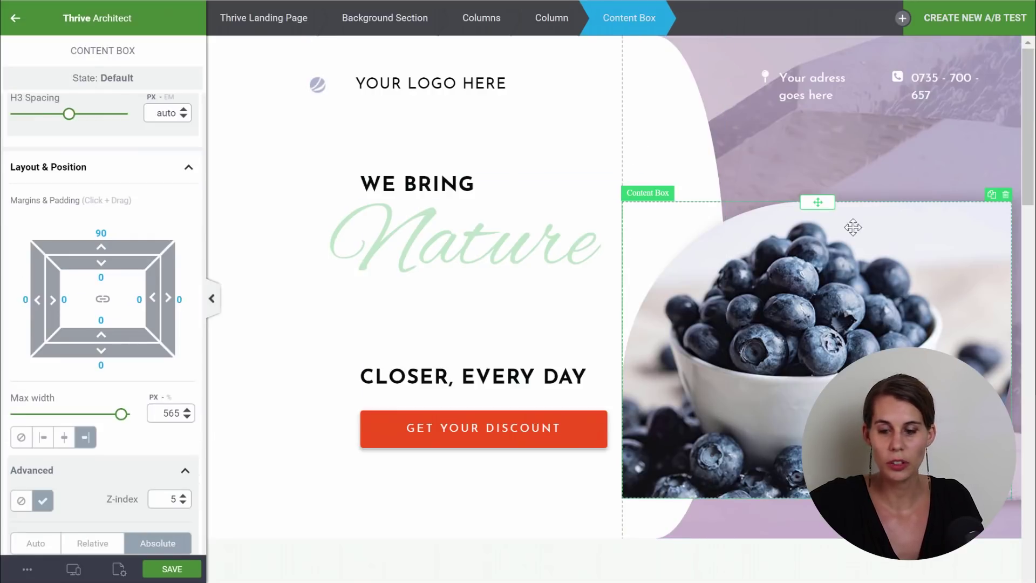
pyautogui.scroll(10, 62, 168)
pyautogui.scroll(-10, 62, 167)
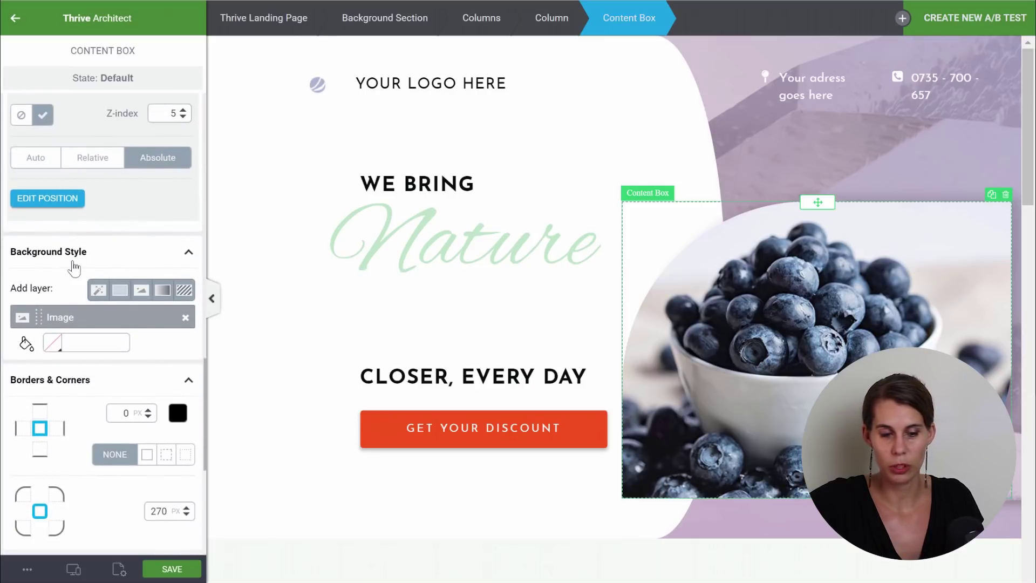
pyautogui.click(81, 321)
pyautogui.click(107, 373)
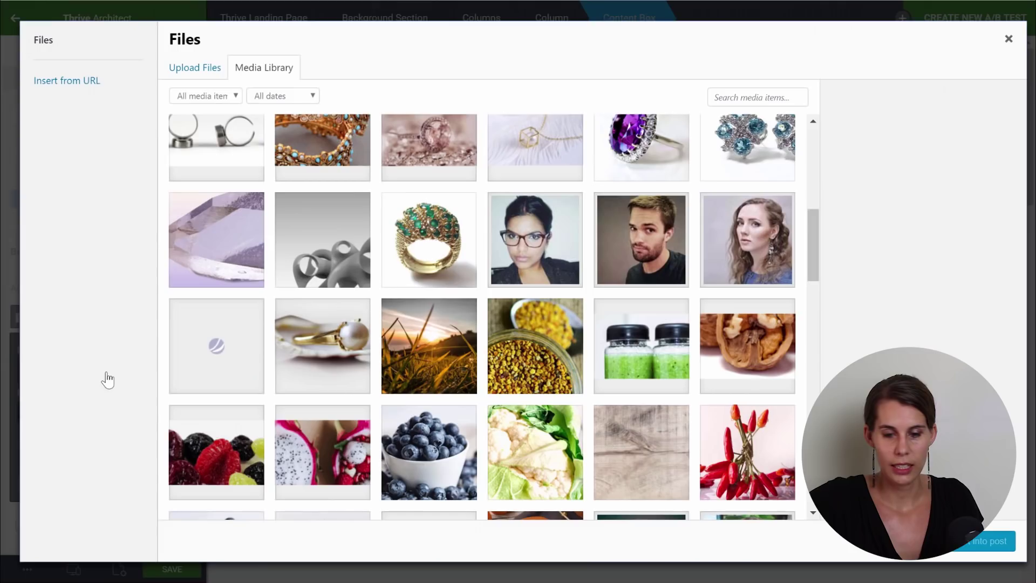
pyautogui.click(658, 171)
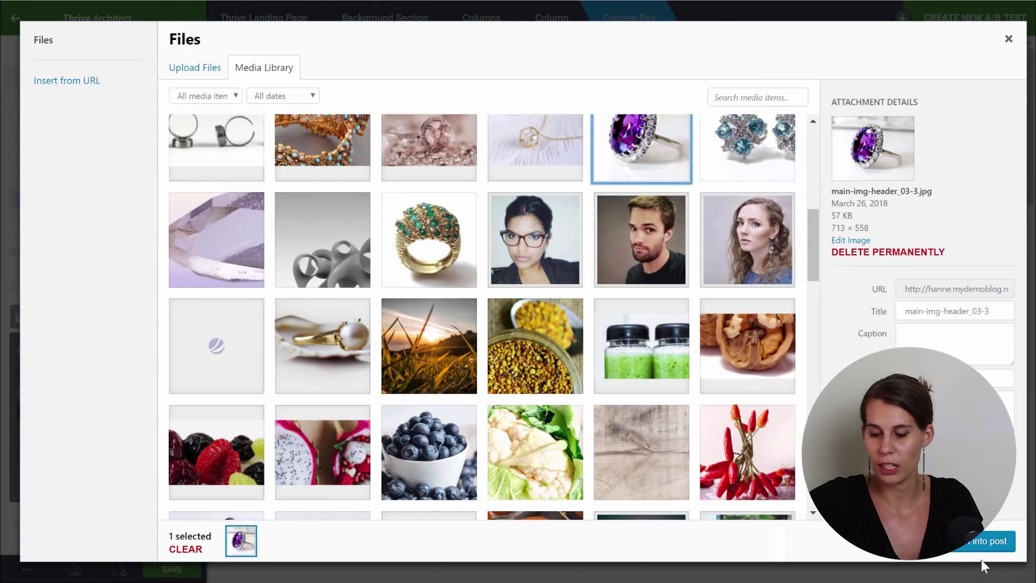
pyautogui.click(970, 546)
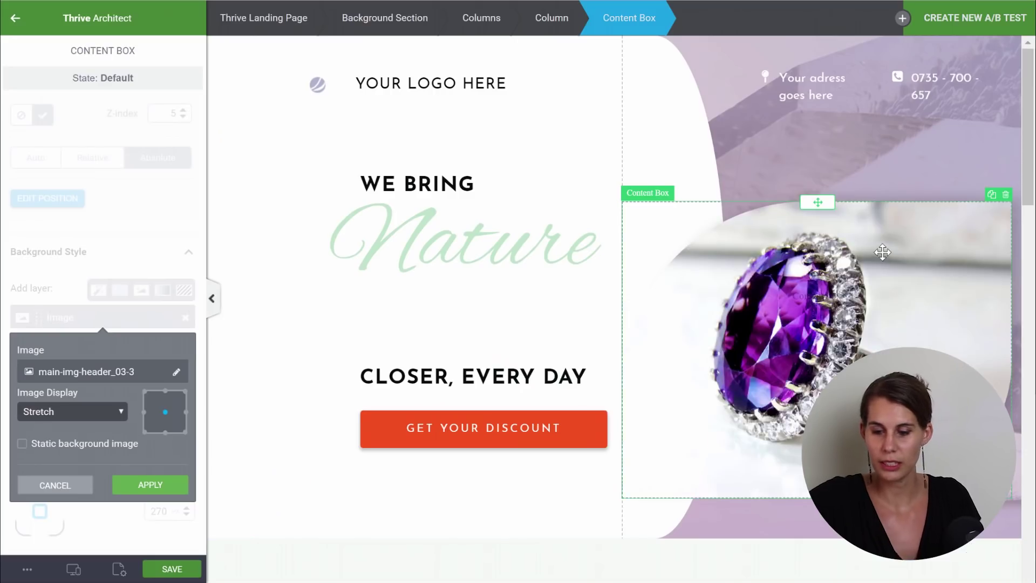
pyautogui.click(151, 484)
# Change the text color of the word "Nature" in the header to the pale lavender #c5c9dd.
pyautogui.click(439, 234)
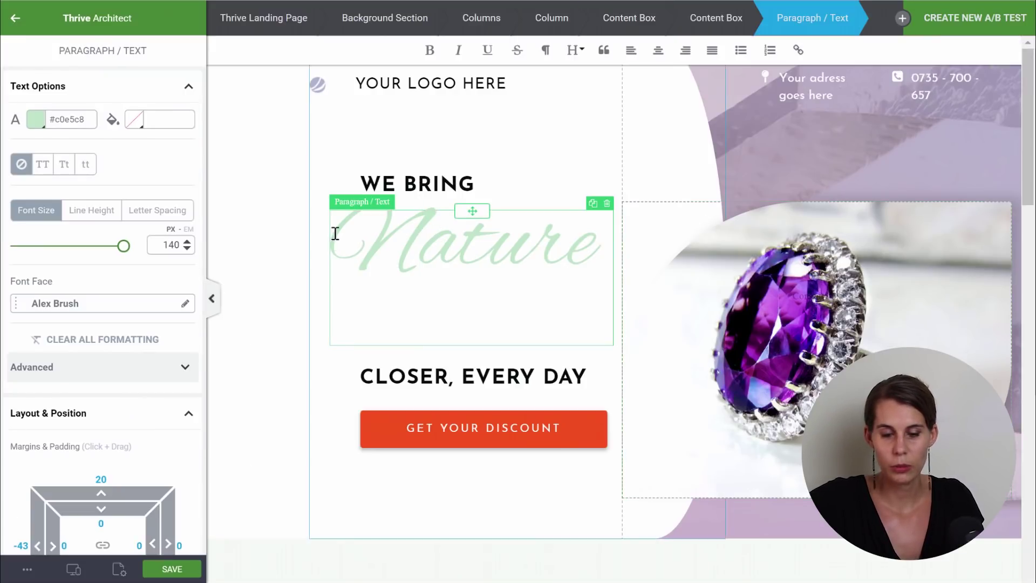
pyautogui.moveTo(342, 233); pyautogui.dragTo(596, 238)
pyautogui.click(36, 119)
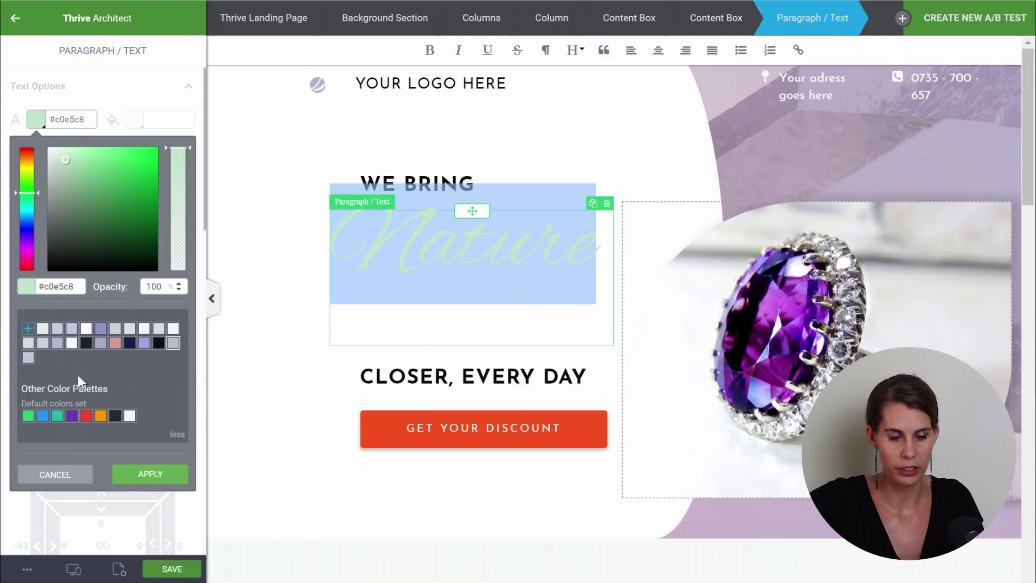
pyautogui.click(27, 359)
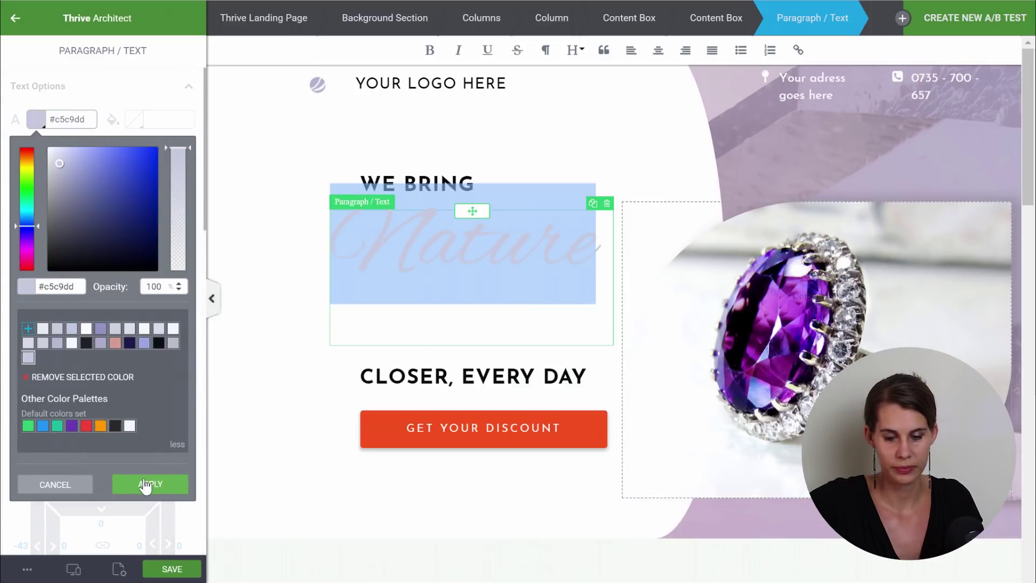
pyautogui.click(145, 485)
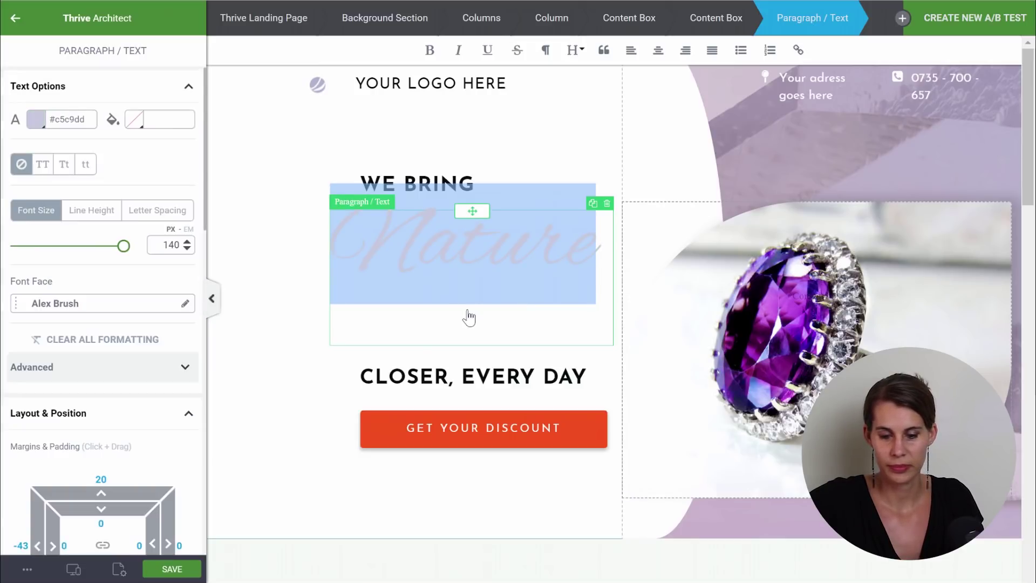
pyautogui.click(386, 430)
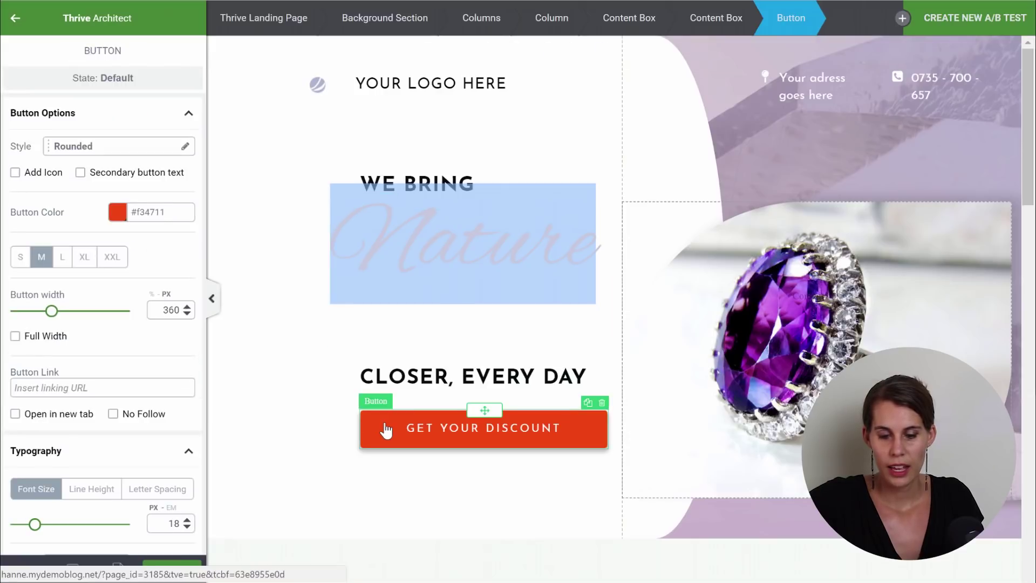
pyautogui.click(295, 403)
pyautogui.click(454, 259)
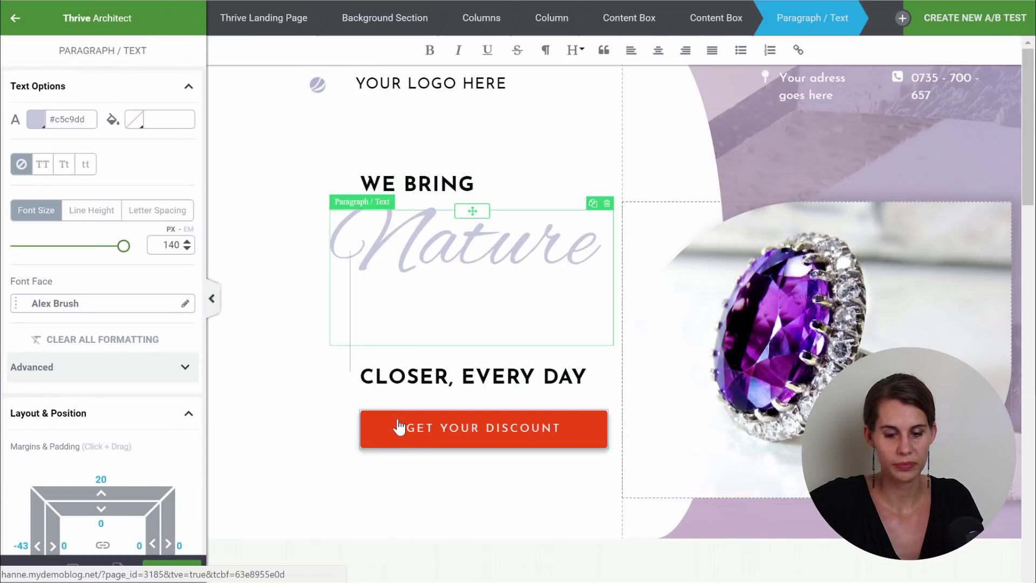
# Change the "Get Your Discount" button color to the dark palette color #1d2025.
pyautogui.click(400, 428)
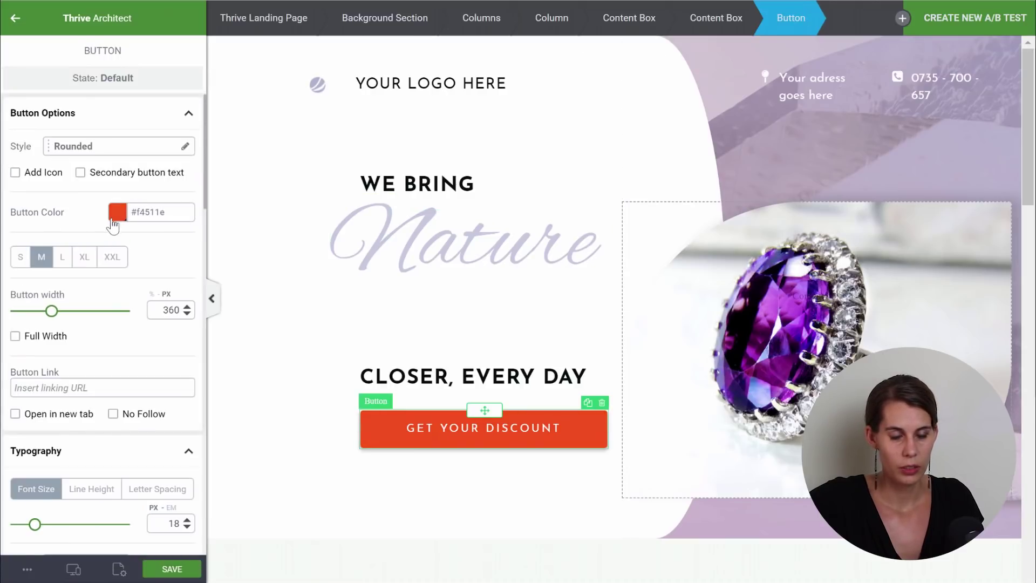
pyautogui.click(117, 212)
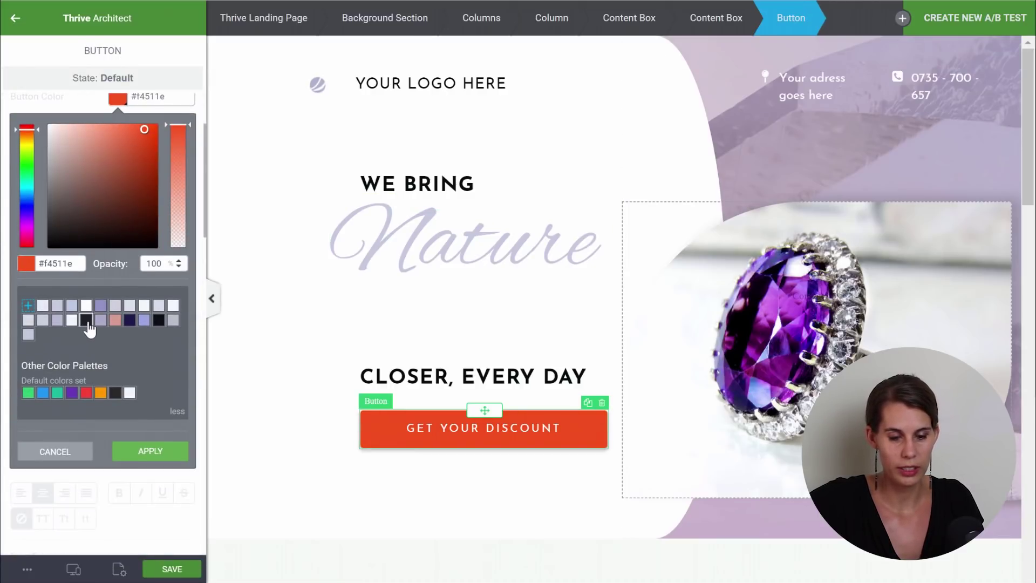
pyautogui.click(86, 320)
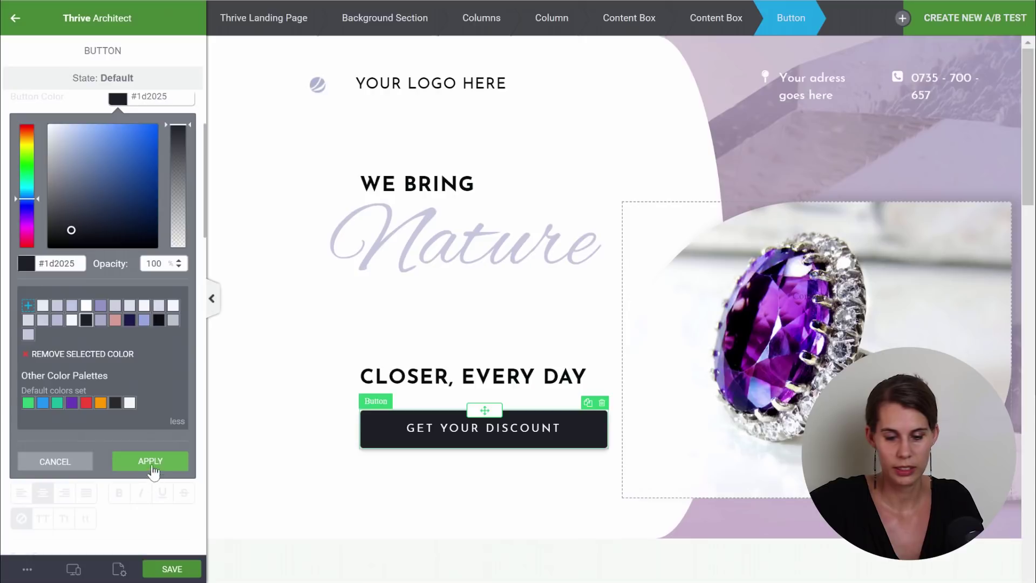
pyautogui.click(151, 462)
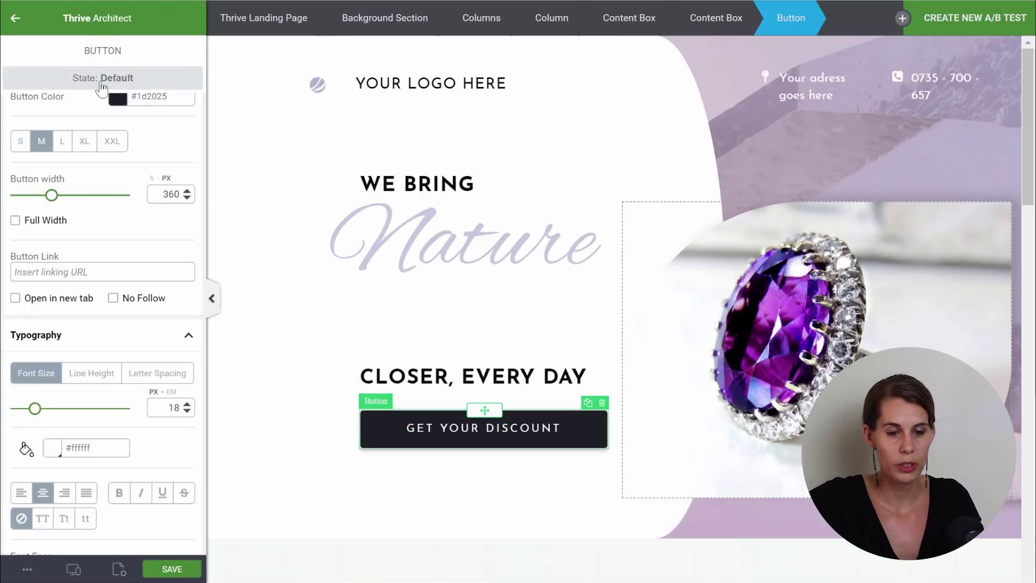
# Set the discount button's hover state color to near-black #0d0f14 and return to the default state.
pyautogui.click(99, 85)
pyautogui.click(19, 149)
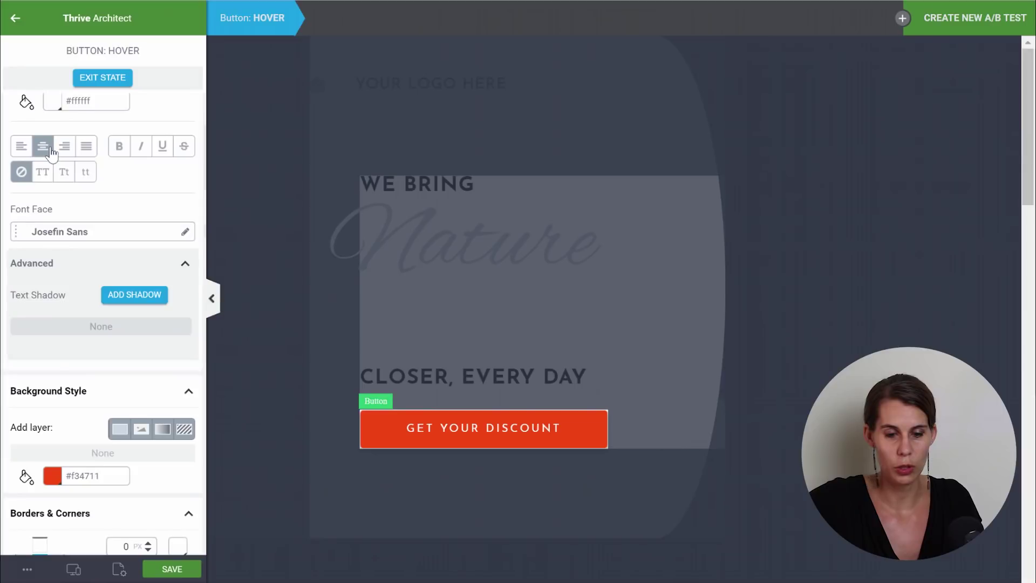
pyautogui.scroll(2, 124, 169)
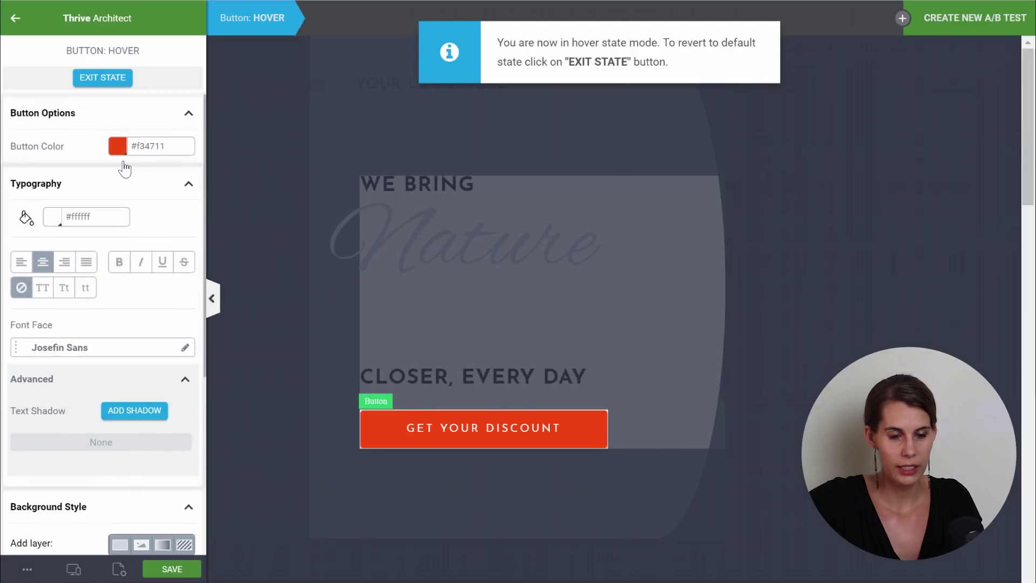
pyautogui.click(118, 146)
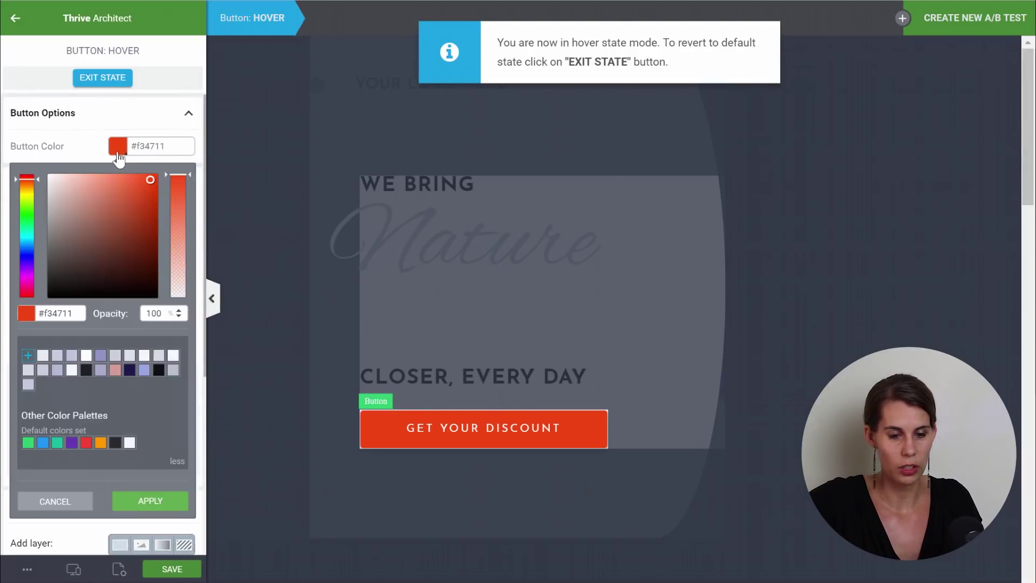
pyautogui.click(159, 370)
pyautogui.click(146, 509)
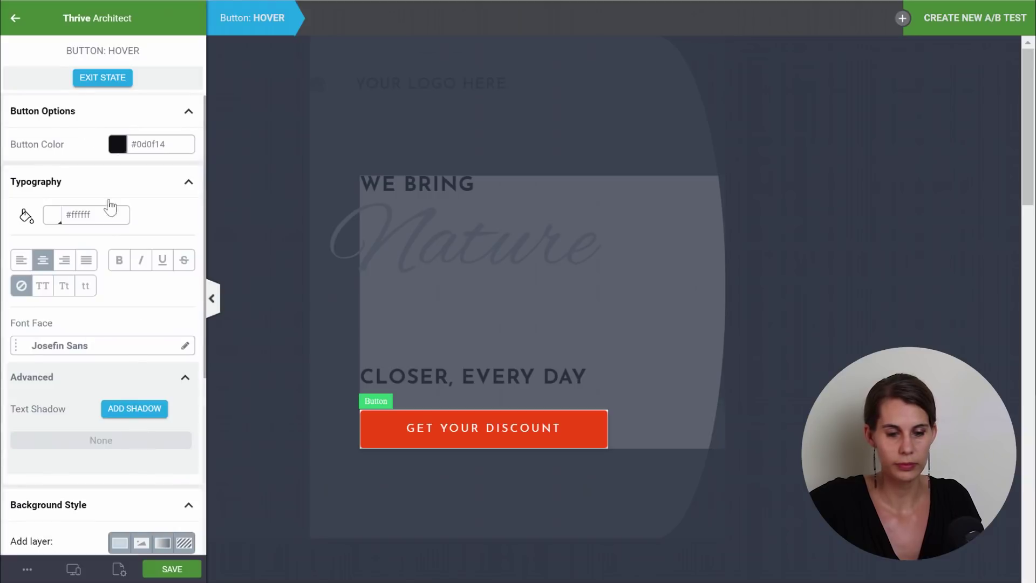
pyautogui.click(85, 81)
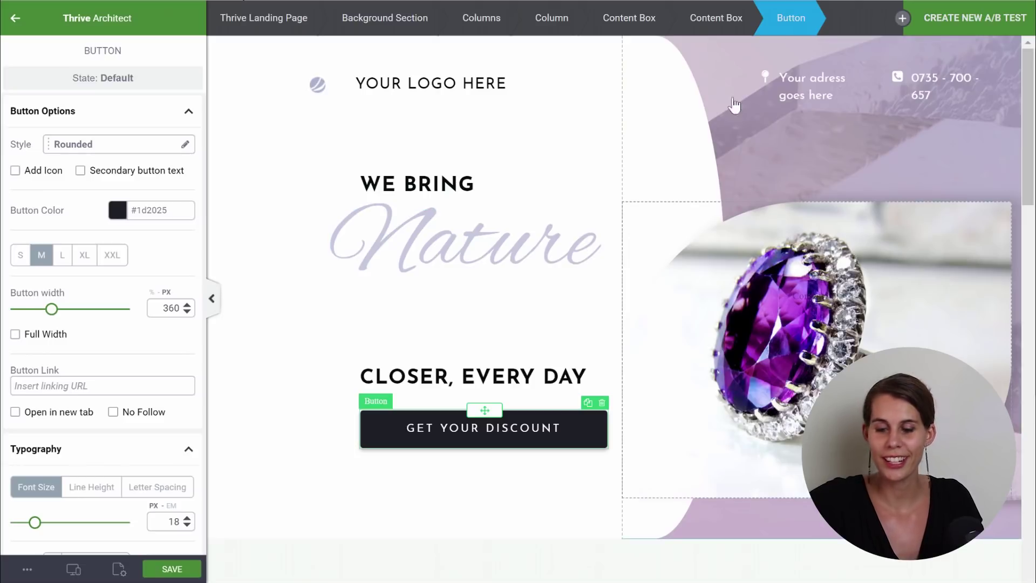
# Change the background color of the "About Our Shop" section to the very light lavender #f6f7fb.
pyautogui.scroll(-8, 302, 200)
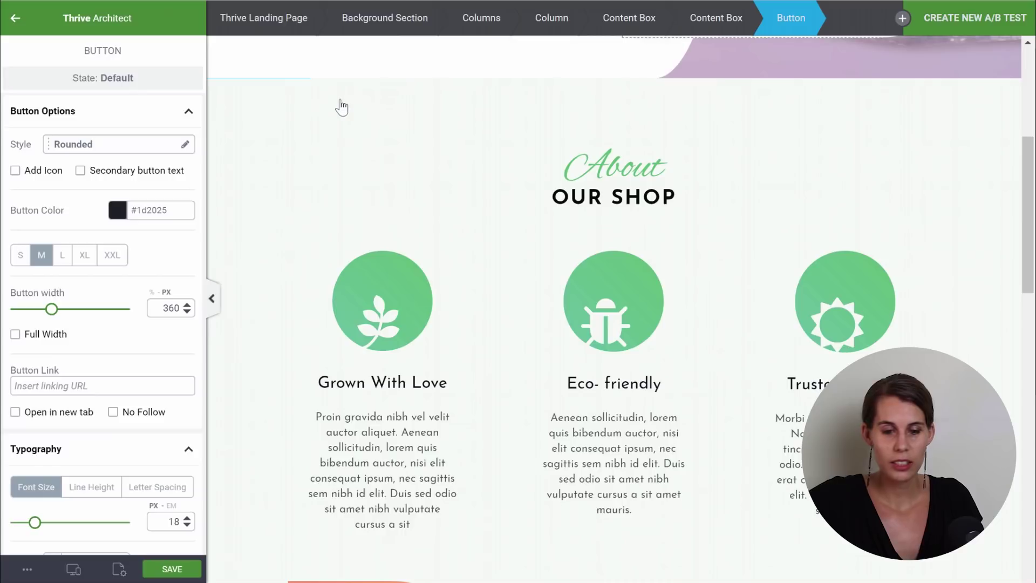
pyautogui.click(342, 107)
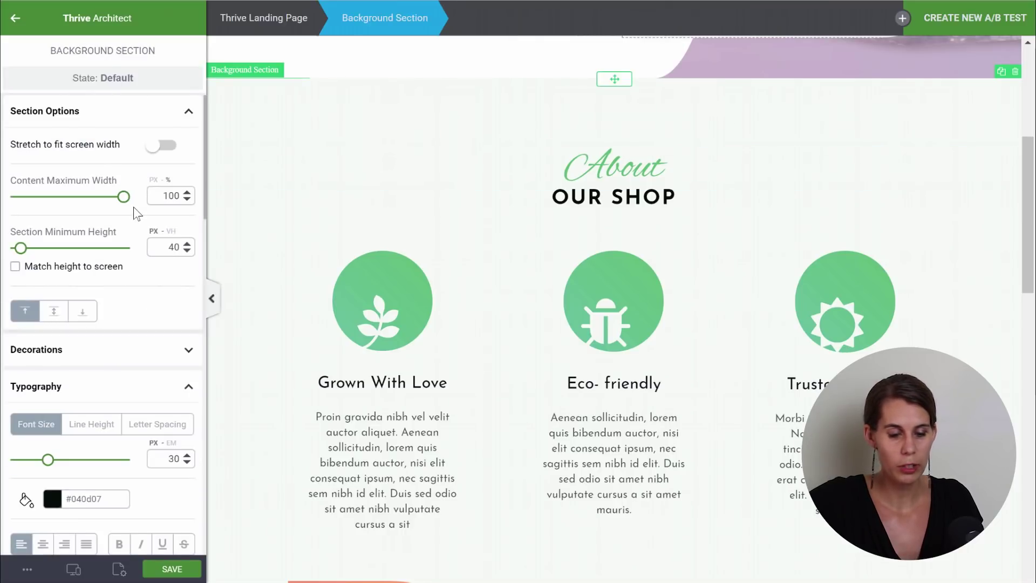
pyautogui.scroll(-7, 134, 206)
pyautogui.scroll(-8, 134, 206)
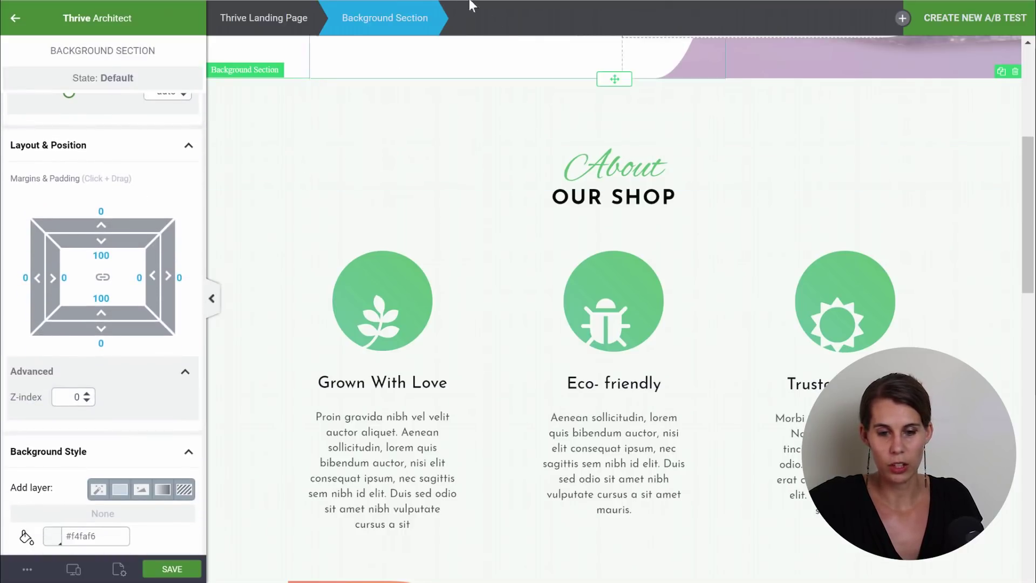
pyautogui.scroll(-3, 185, 225)
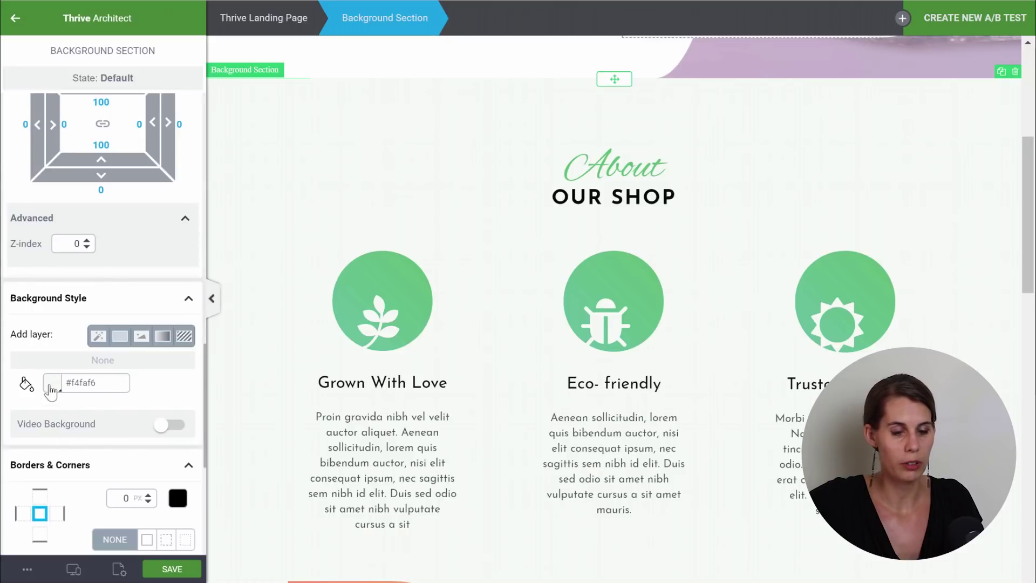
pyautogui.click(53, 384)
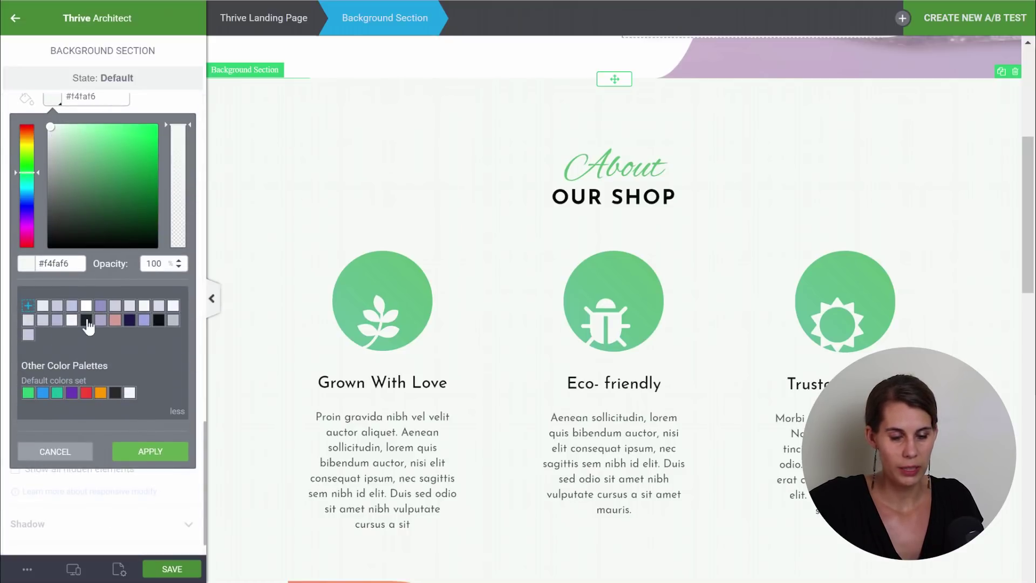
pyautogui.click(71, 320)
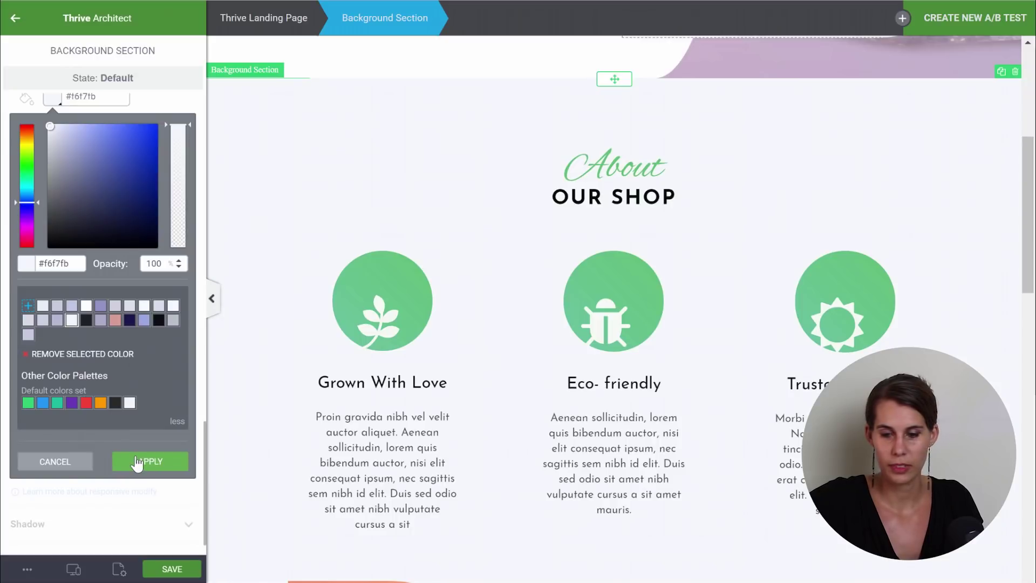
pyautogui.click(137, 462)
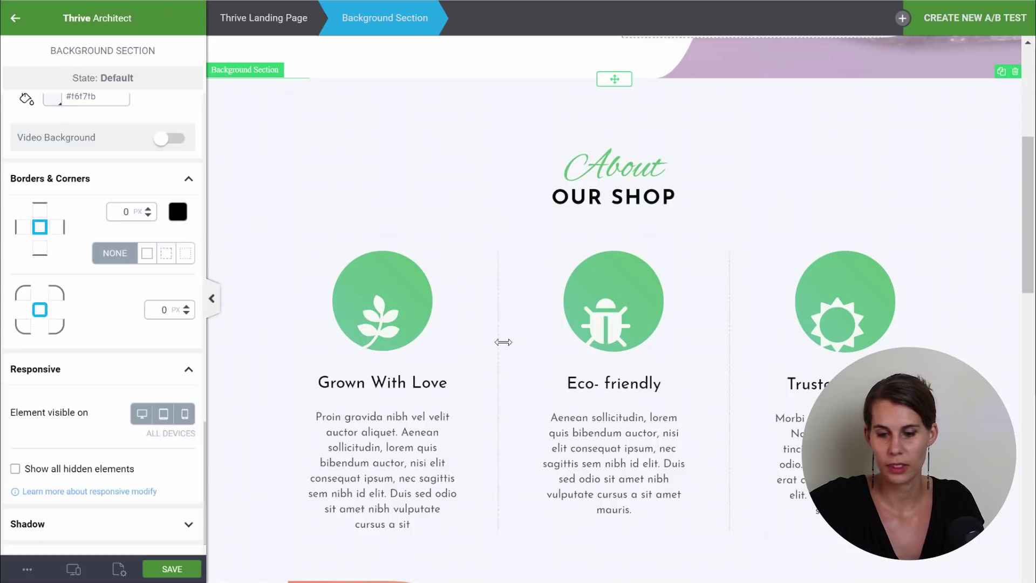
# Change the text color of the word "About" in the "About Our Shop" heading to the pale lavender #c5c9dd.
pyautogui.click(615, 168)
pyautogui.moveTo(568, 166); pyautogui.dragTo(712, 166)
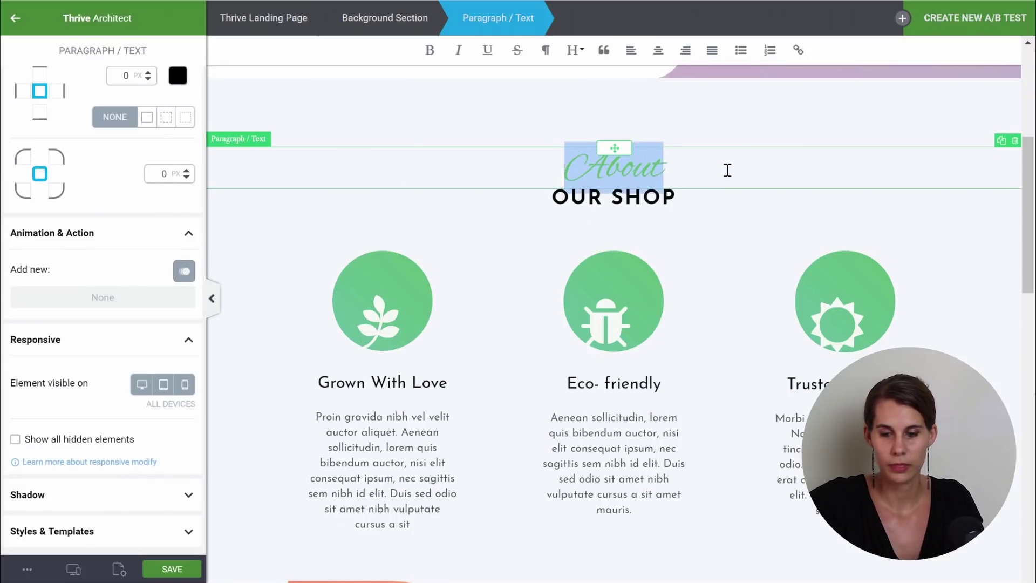
pyautogui.scroll(10, 125, 114)
pyautogui.scroll(6, 125, 114)
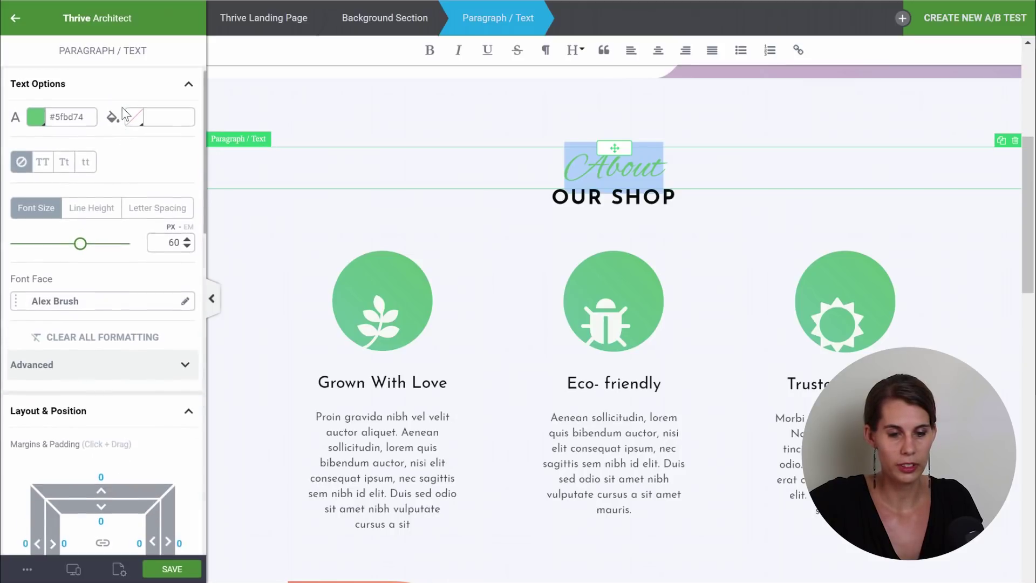
pyautogui.click(36, 118)
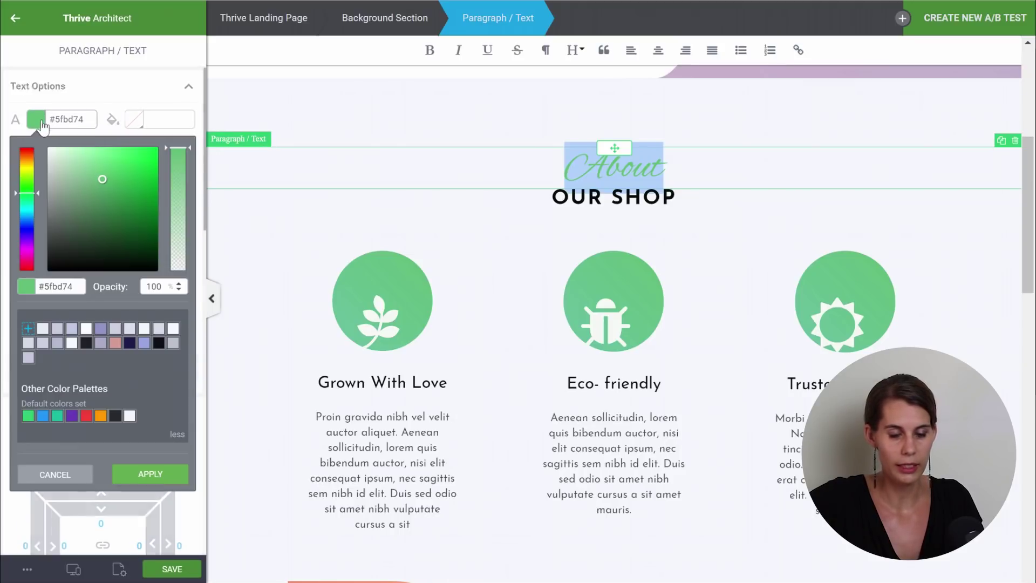
pyautogui.click(27, 359)
pyautogui.click(150, 484)
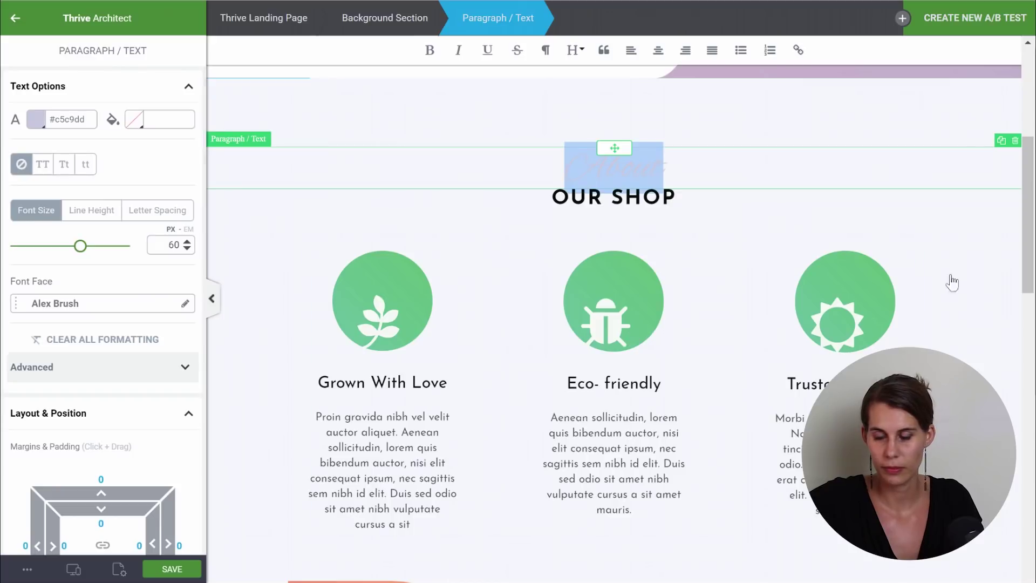
pyautogui.click(991, 284)
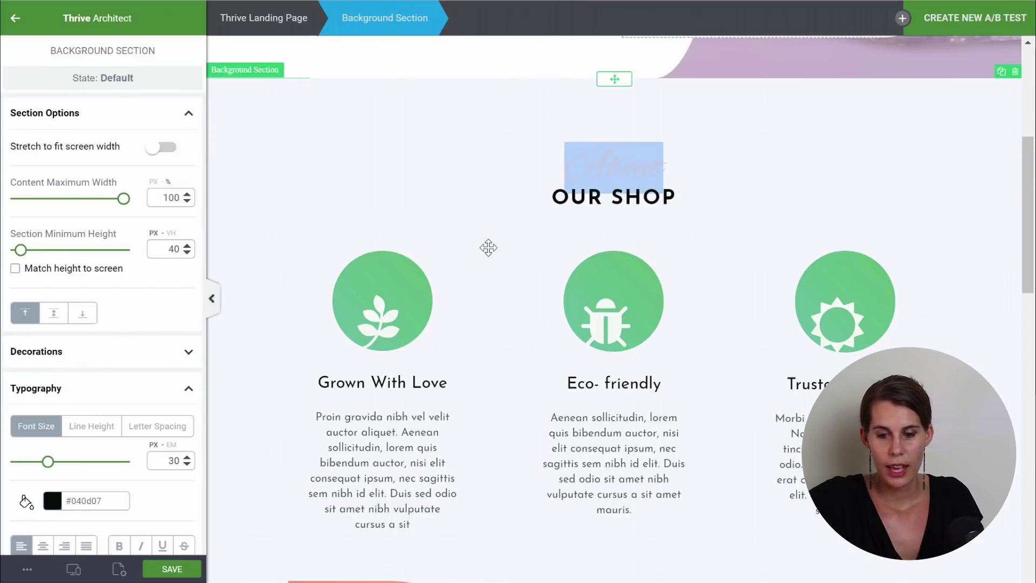
pyautogui.click(409, 305)
pyautogui.click(614, 165)
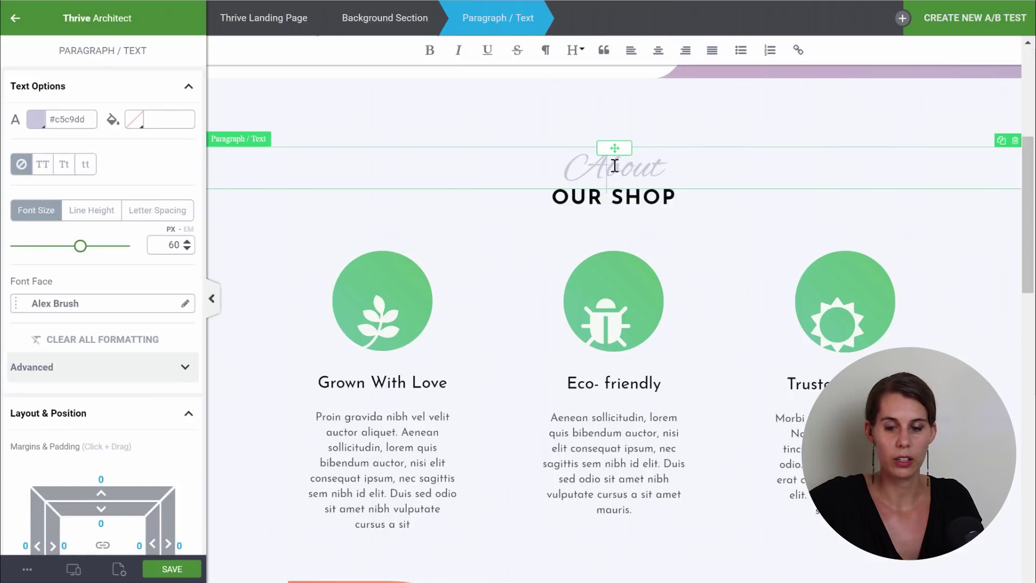
# Recolor the linear gradient of the circle above "Grown With Love" to run from #f6f7fb to #b5bbd2.
pyautogui.click(392, 268)
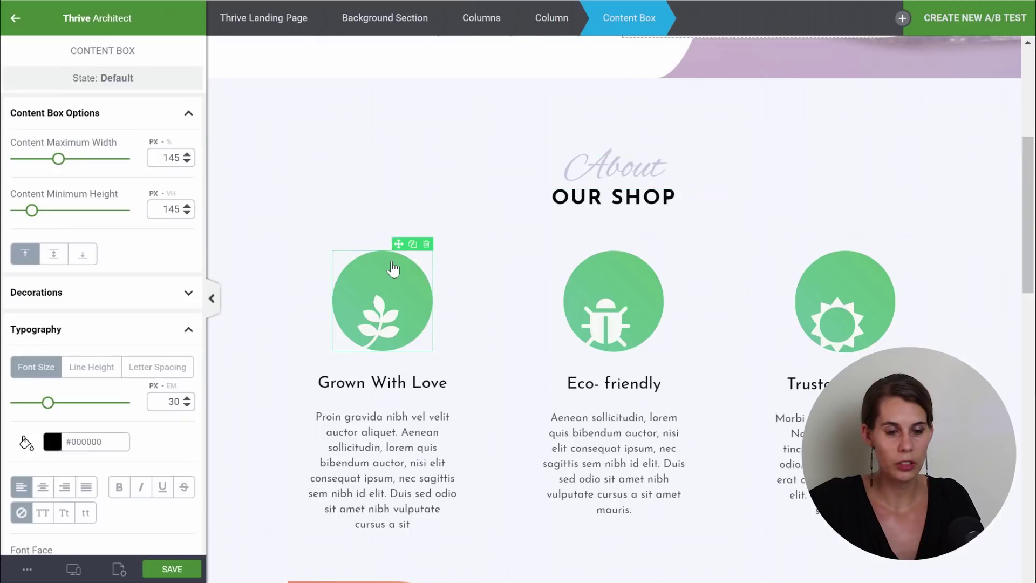
pyautogui.scroll(-5, 115, 238)
pyautogui.scroll(-10, 115, 237)
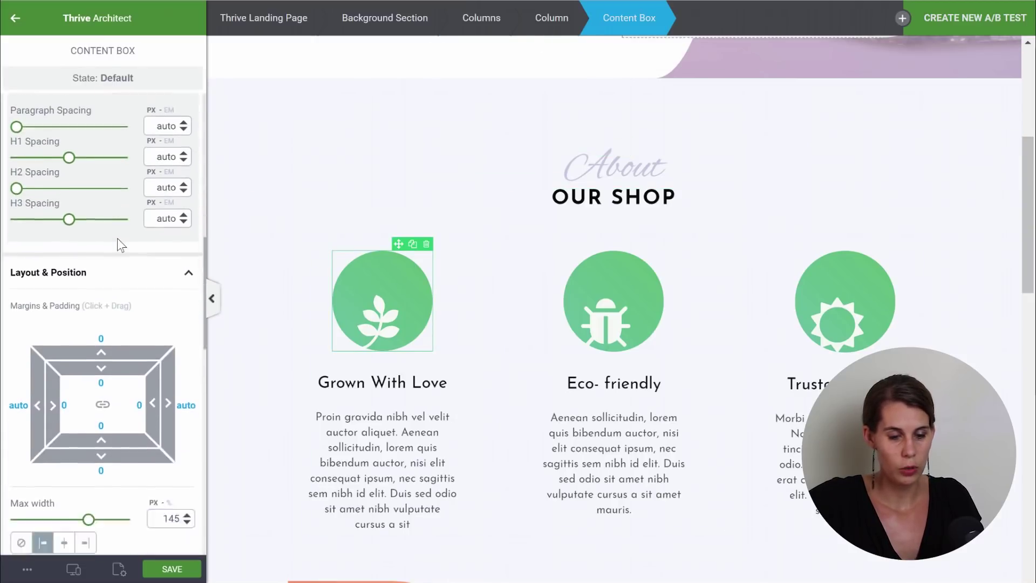
pyautogui.click(101, 248)
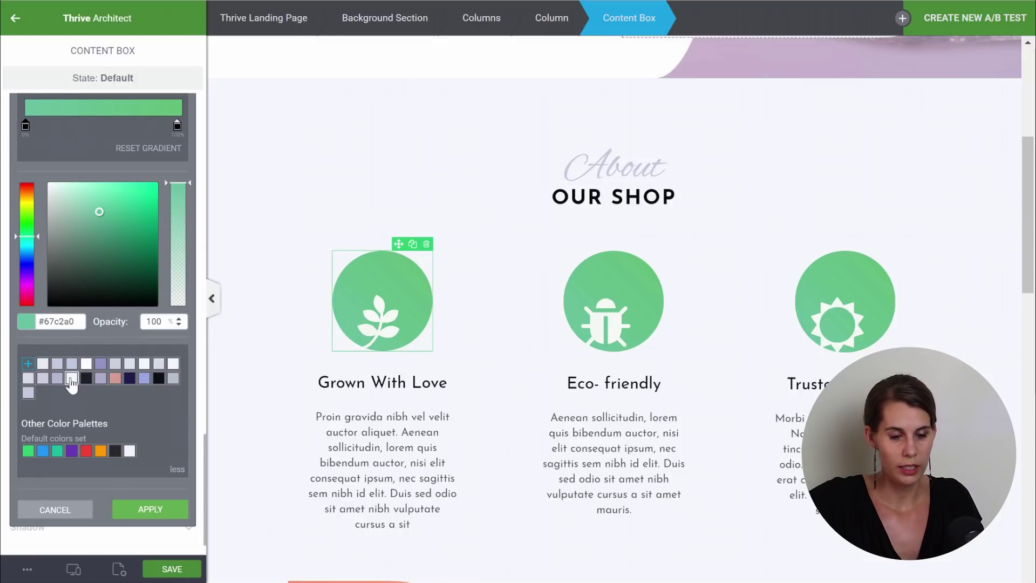
pyautogui.click(71, 380)
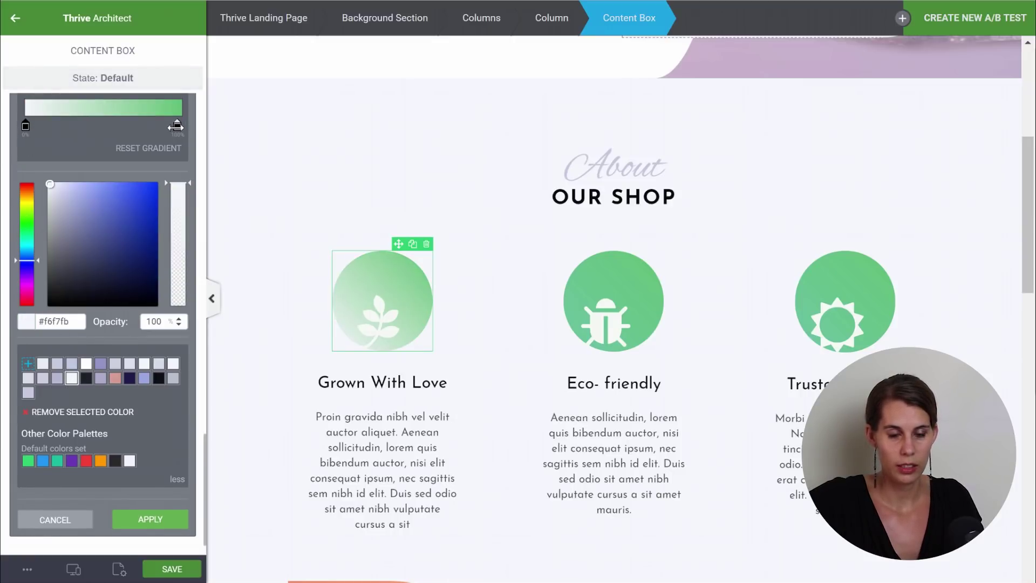
pyautogui.click(176, 126)
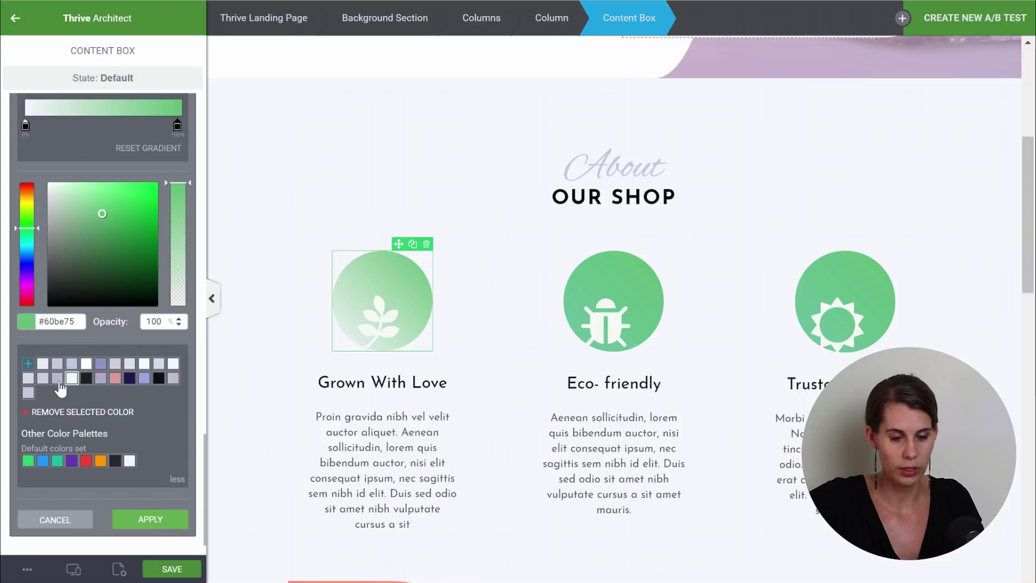
pyautogui.click(57, 379)
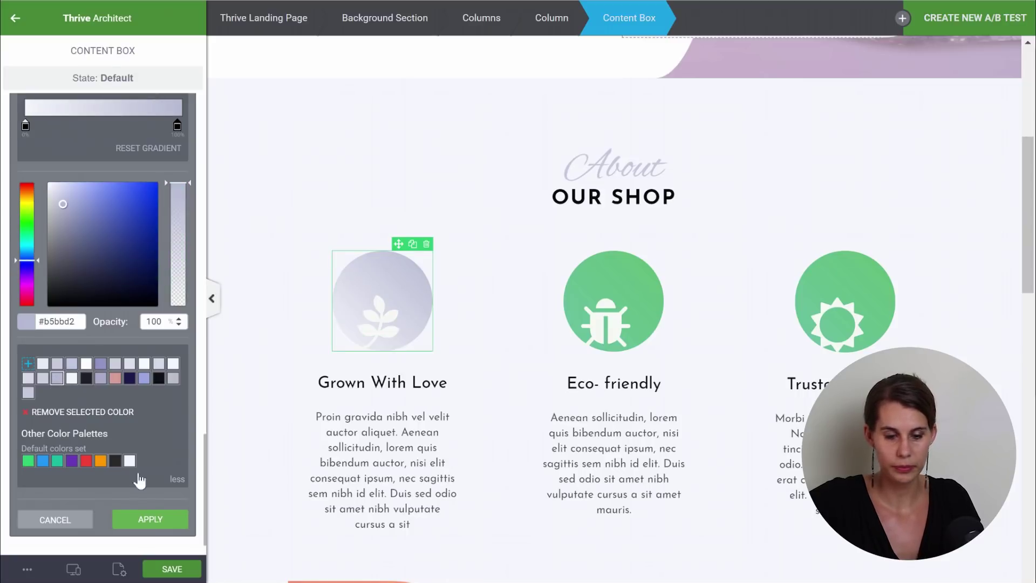
pyautogui.click(149, 520)
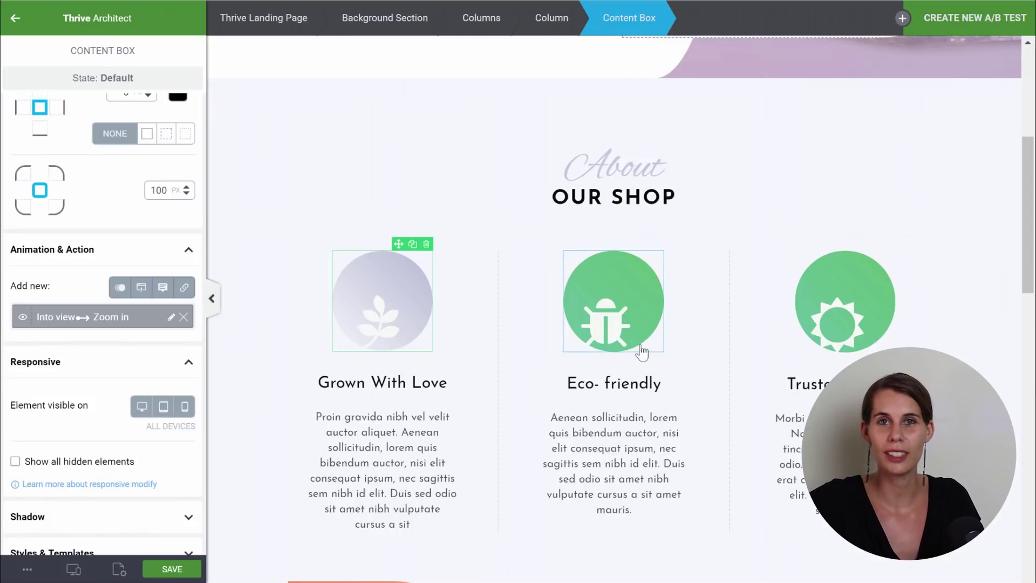
# Recolor the green gradient of the circle above "Eco-friendly" to lavender, matching the circle above "Grown With Love".
pyautogui.click(647, 275)
pyautogui.scroll(8, 5, 491)
pyautogui.click(22, 456)
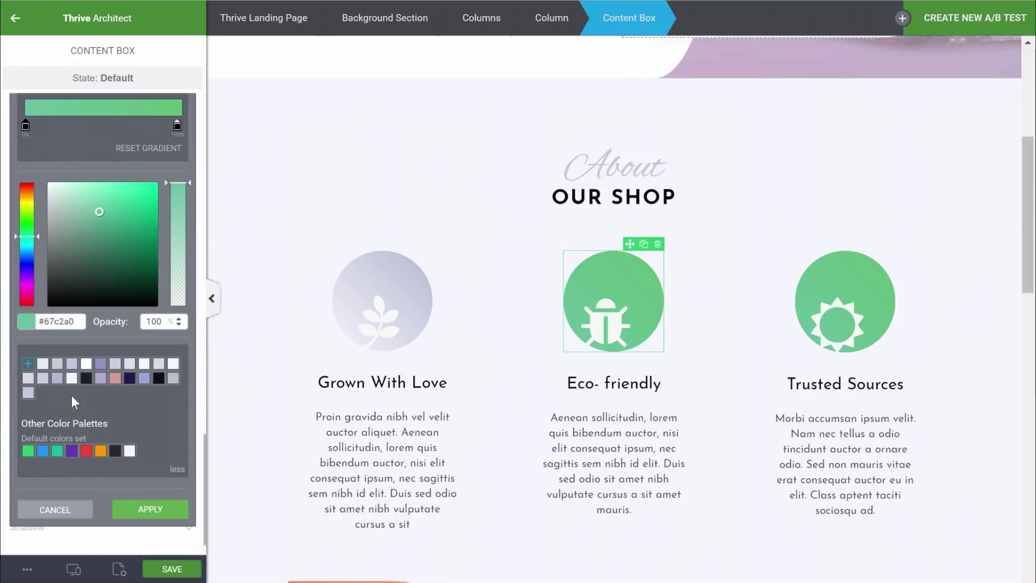
pyautogui.click(28, 392)
pyautogui.click(150, 509)
# Recolor both gradient stops of the circle above "Trusted Sources" to the same lavender look as the other two circles.
pyautogui.click(841, 302)
pyautogui.scroll(5, 94, 244)
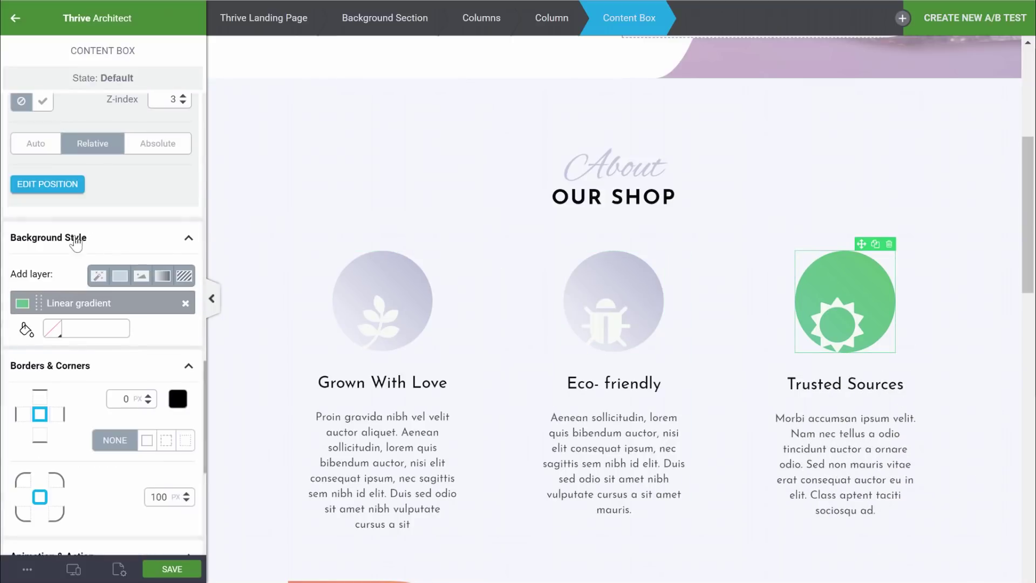
pyautogui.click(22, 303)
pyautogui.click(28, 393)
pyautogui.click(177, 126)
pyautogui.click(28, 392)
pyautogui.click(157, 515)
pyautogui.click(994, 312)
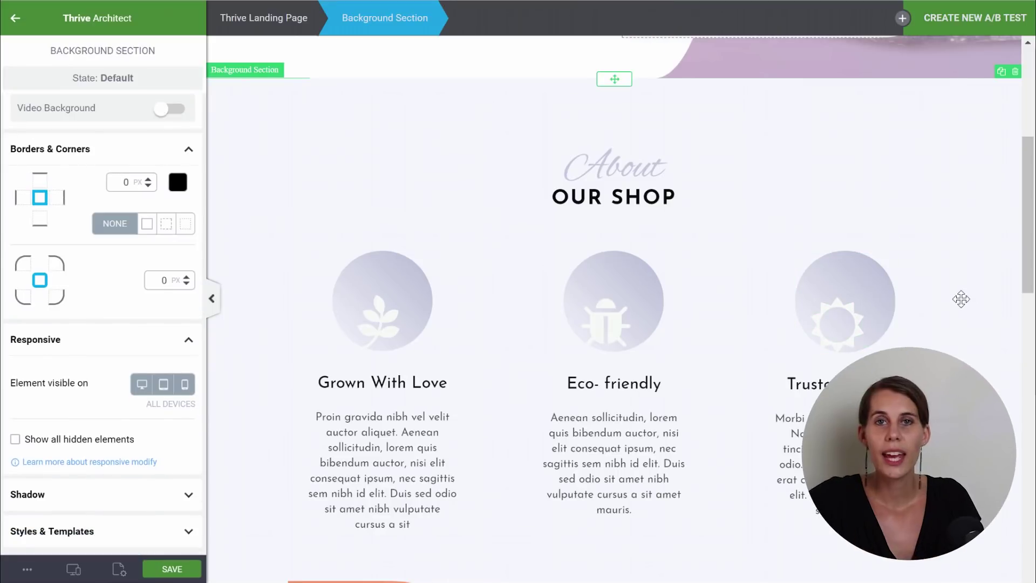
# Replace the leaf icon in the circle above "Grown With Love" with the flame icon from the icon library.
pyautogui.click(388, 322)
pyautogui.scroll(10, 73, 160)
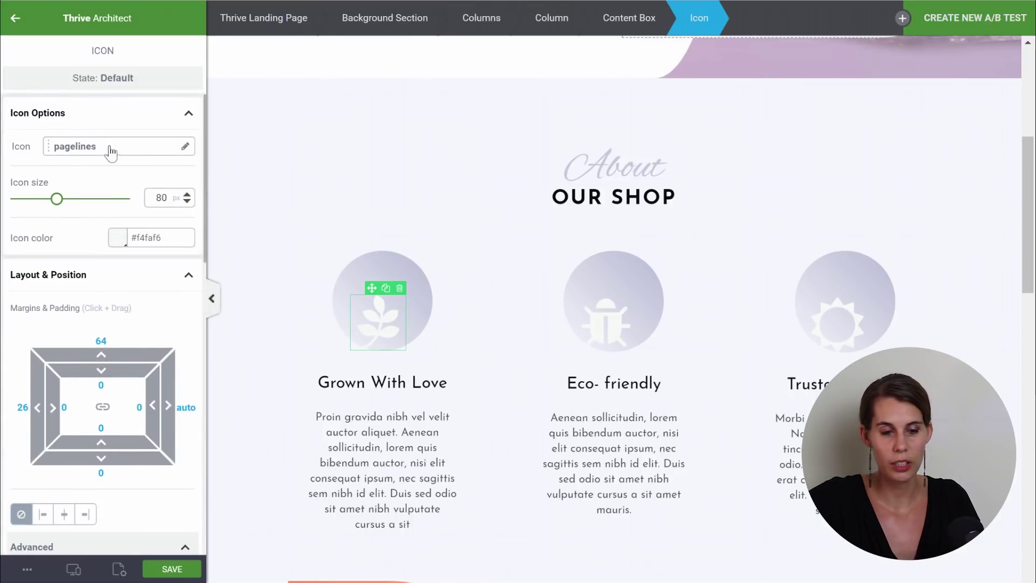
pyautogui.click(118, 156)
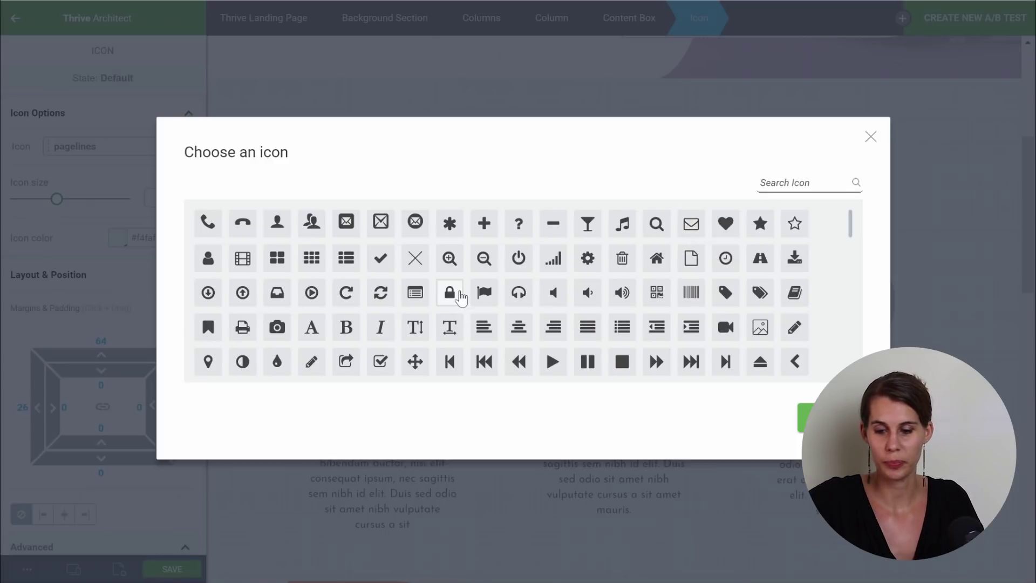
pyautogui.scroll(-3, 461, 297)
pyautogui.click(313, 279)
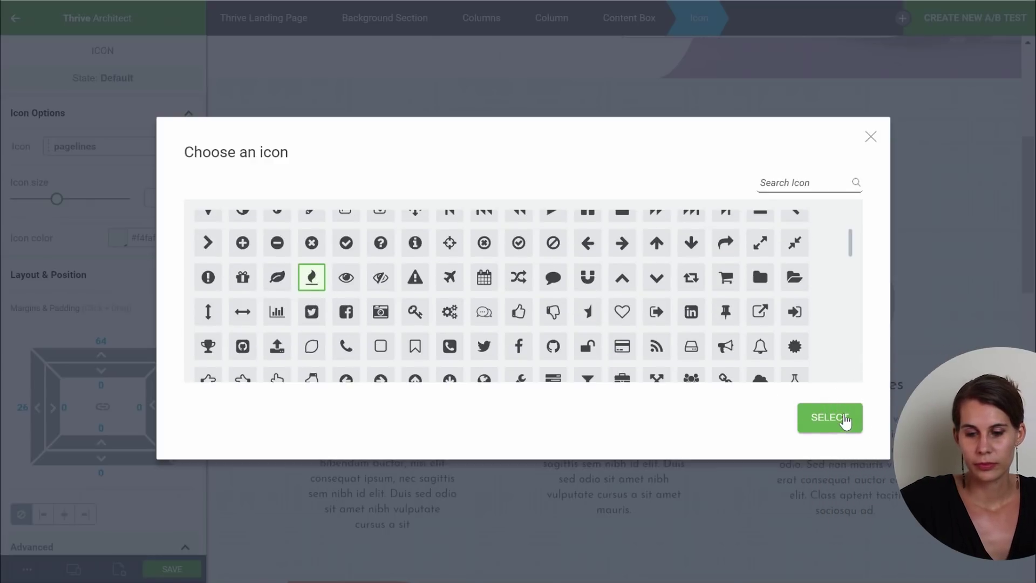
pyautogui.click(830, 417)
pyautogui.click(983, 169)
# Recolor the orange gradient of the leaf-shaped content box behind the citrus image to run from #ccd0e0 to #d8dbe5.
pyautogui.scroll(-7, 983, 169)
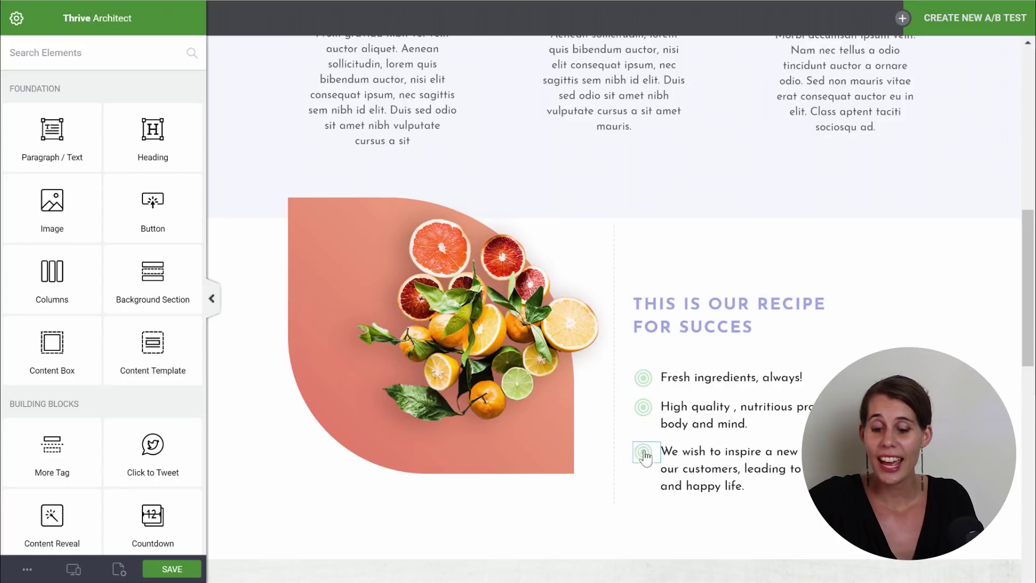
pyautogui.click(311, 219)
pyautogui.scroll(-4, 68, 203)
pyautogui.scroll(-15, 67, 208)
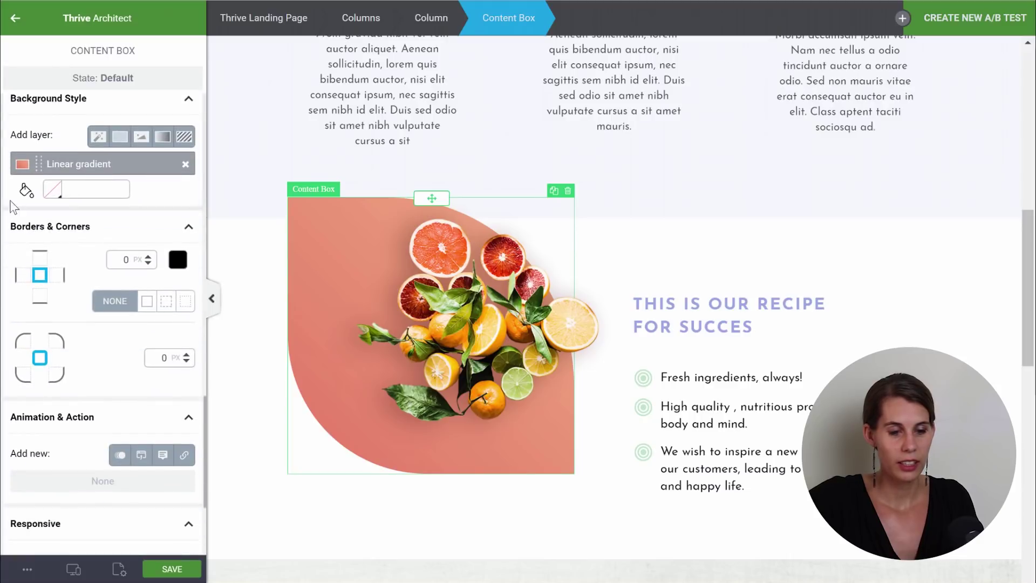
pyautogui.click(21, 164)
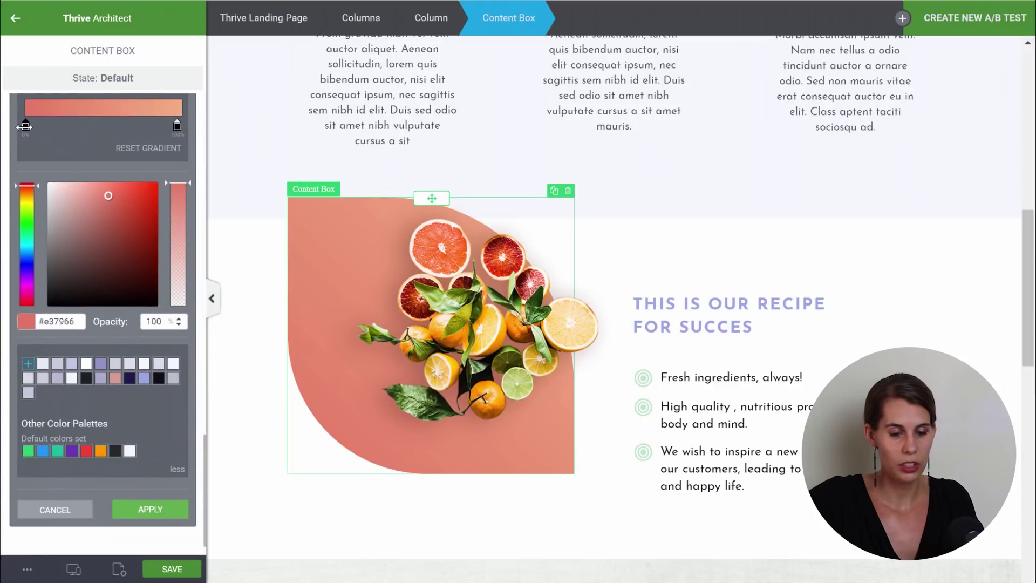
pyautogui.click(43, 377)
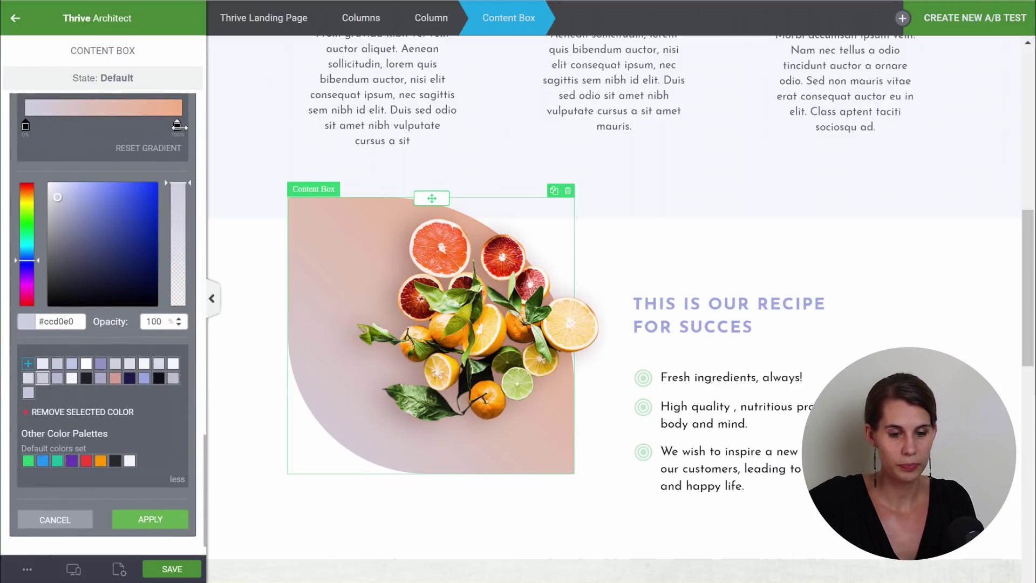
pyautogui.click(178, 126)
pyautogui.click(28, 378)
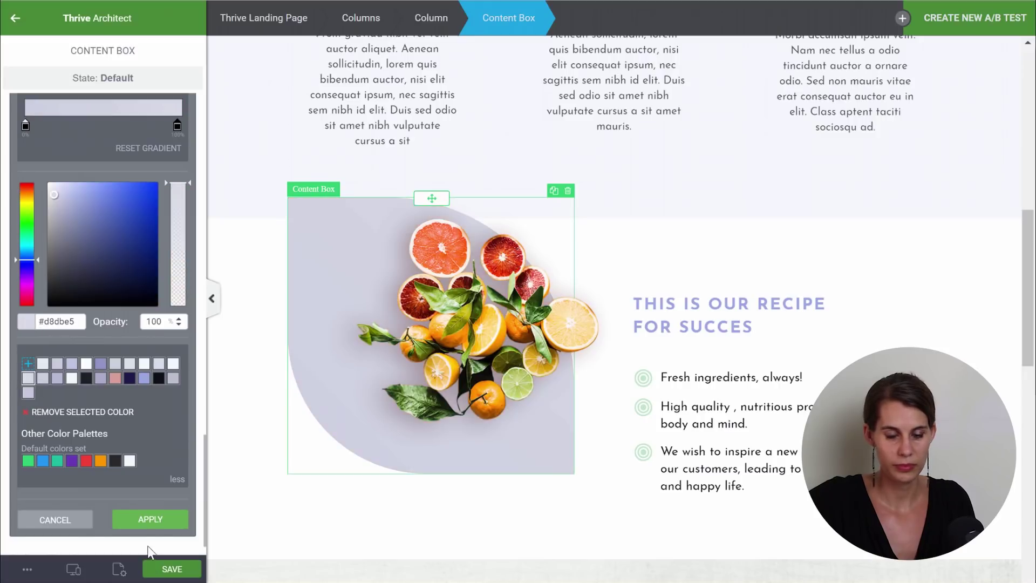
pyautogui.click(150, 519)
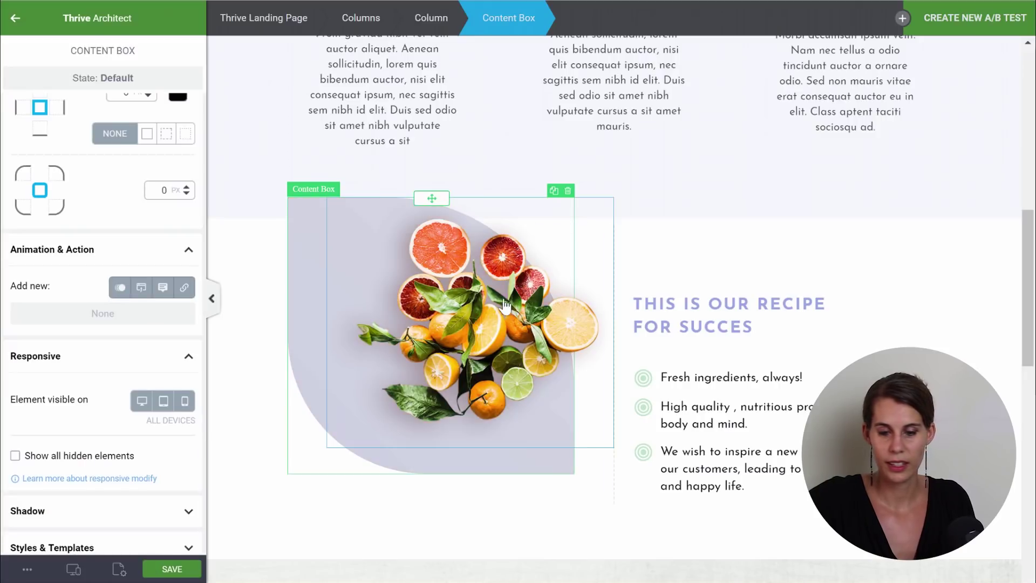
# Replace the citrus fruit image in the recipe section with the pearl ring on a shell from the media library.
pyautogui.click(448, 305)
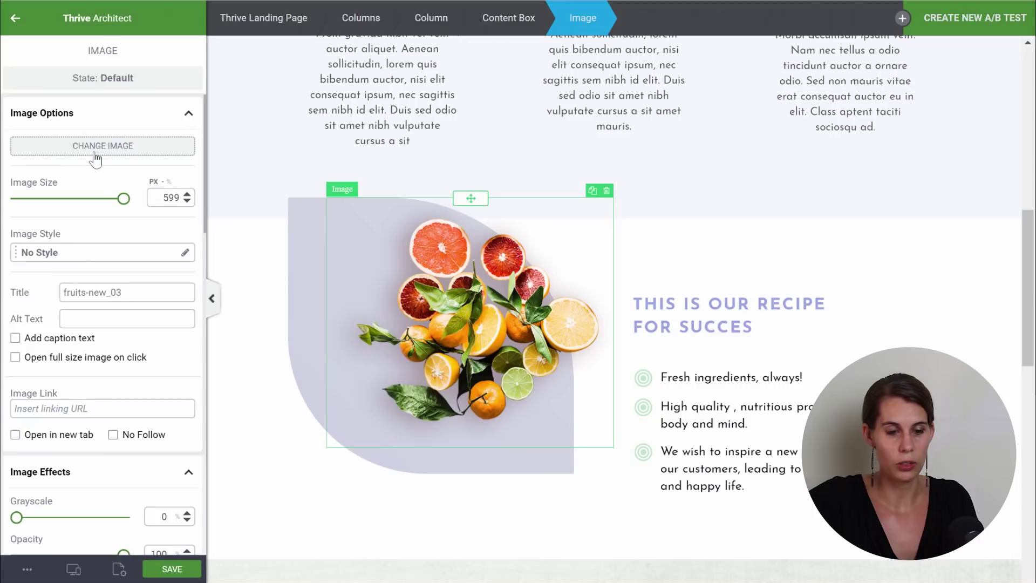
pyautogui.click(95, 154)
pyautogui.scroll(-2, 534, 308)
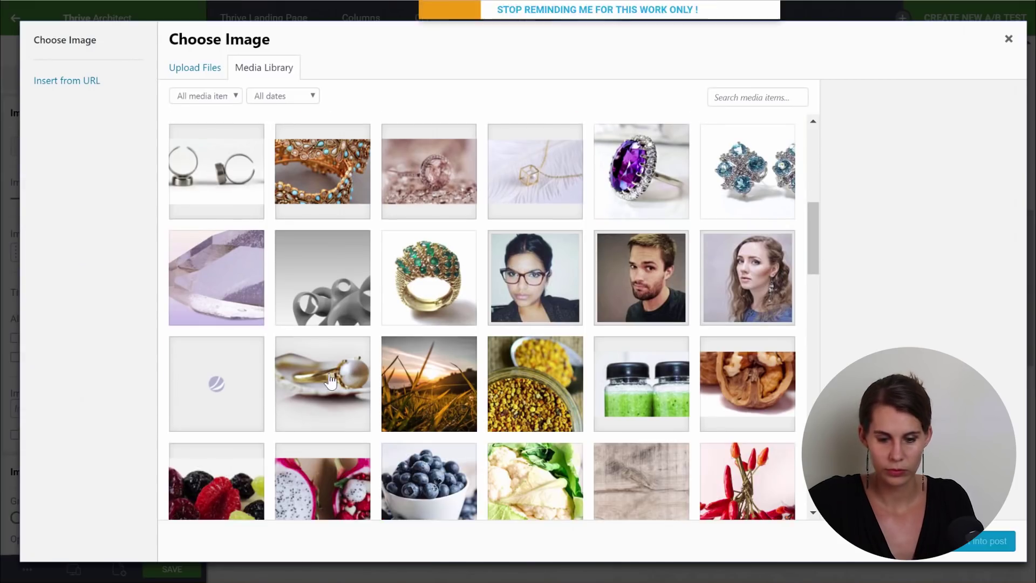
pyautogui.click(324, 384)
pyautogui.click(971, 542)
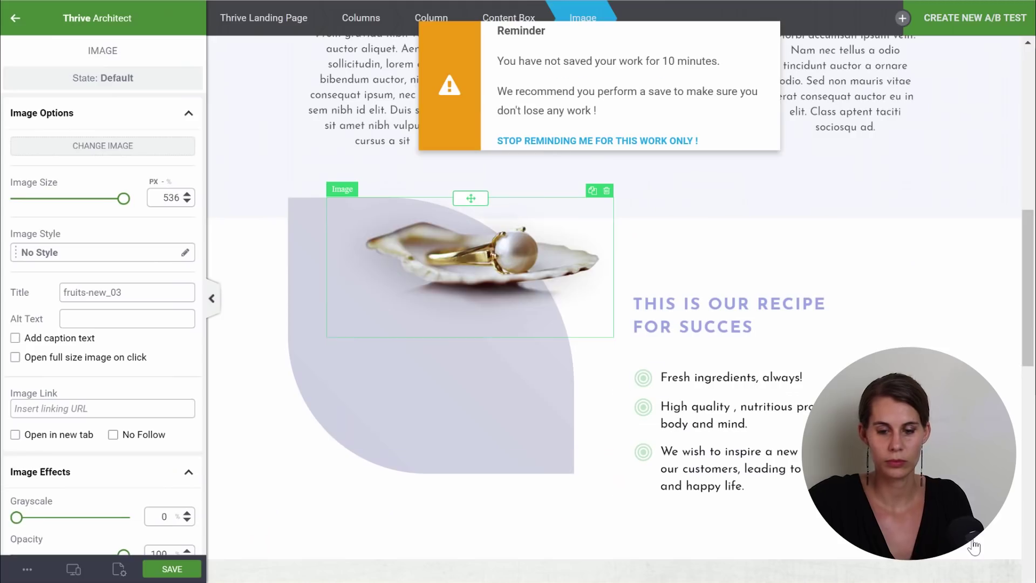
# Change the color of the grouped bullseye icons in the recipe list to the pale lavender #d8dbe5.
pyautogui.click(660, 380)
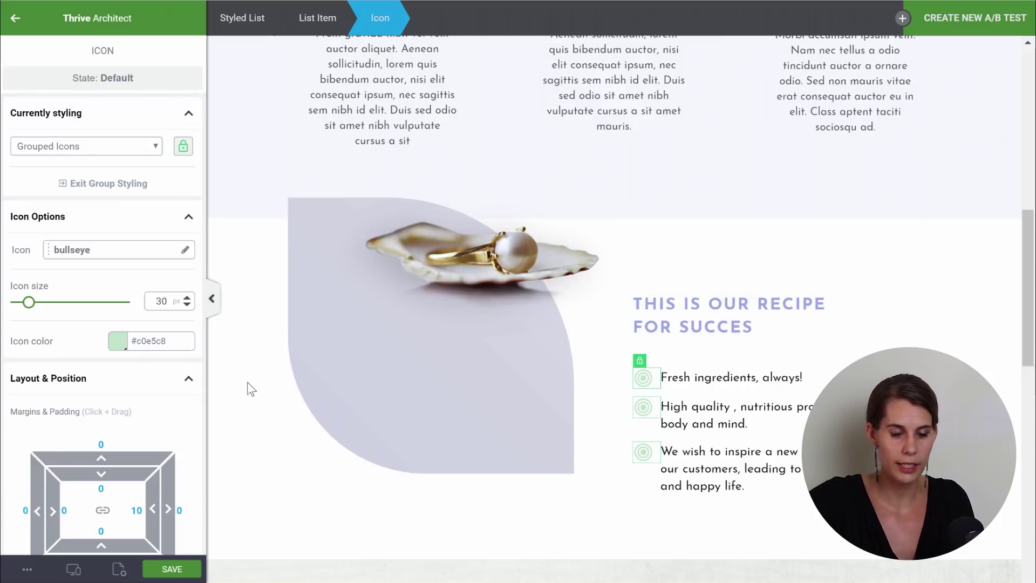
pyautogui.click(117, 341)
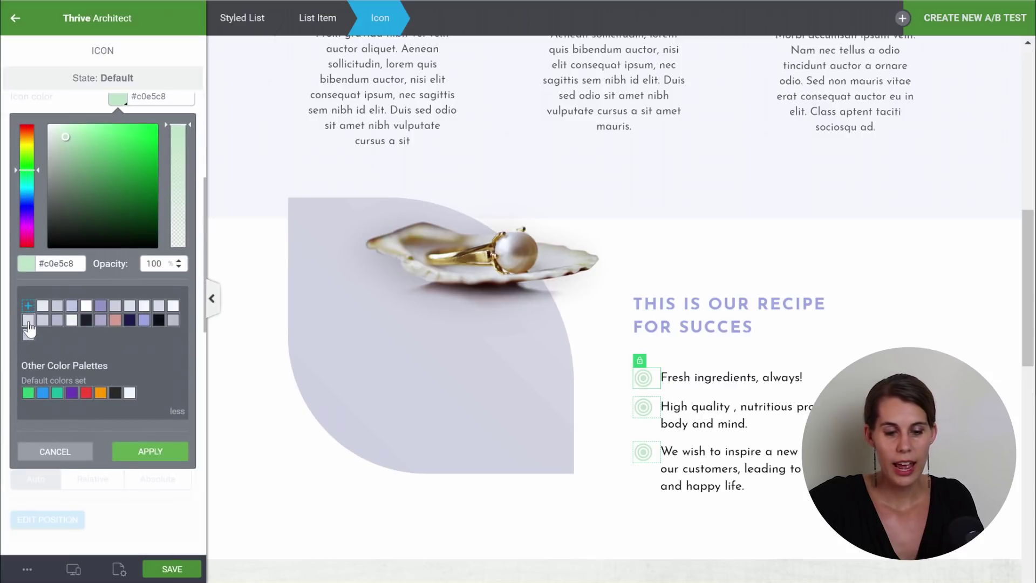
pyautogui.click(28, 321)
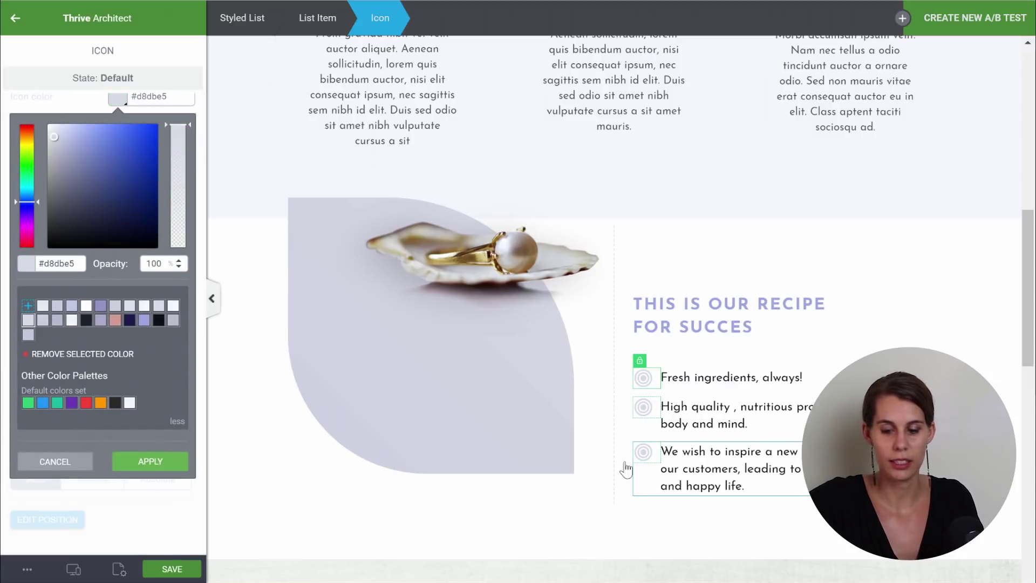
pyautogui.click(257, 457)
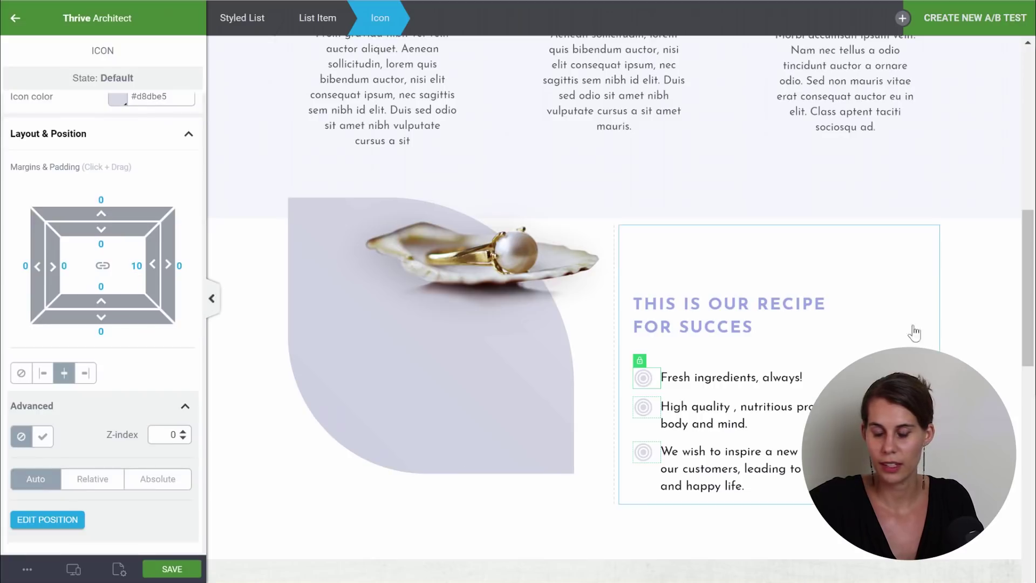
pyautogui.press('Escape')
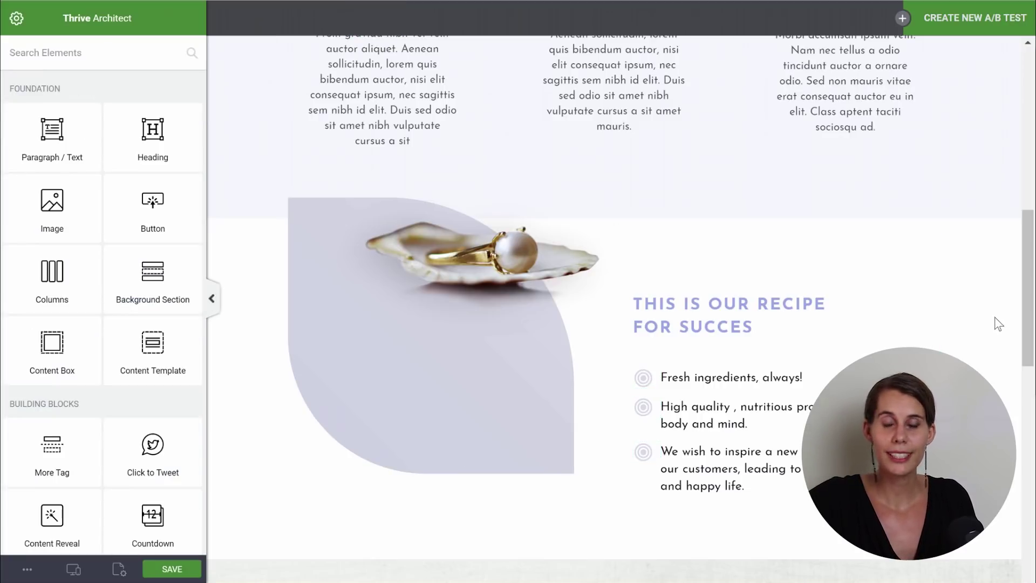
# Remove the textured image layer from the "Our Products" background section and recolor its solid color layer to pale lavender.
pyautogui.scroll(-8, 998, 324)
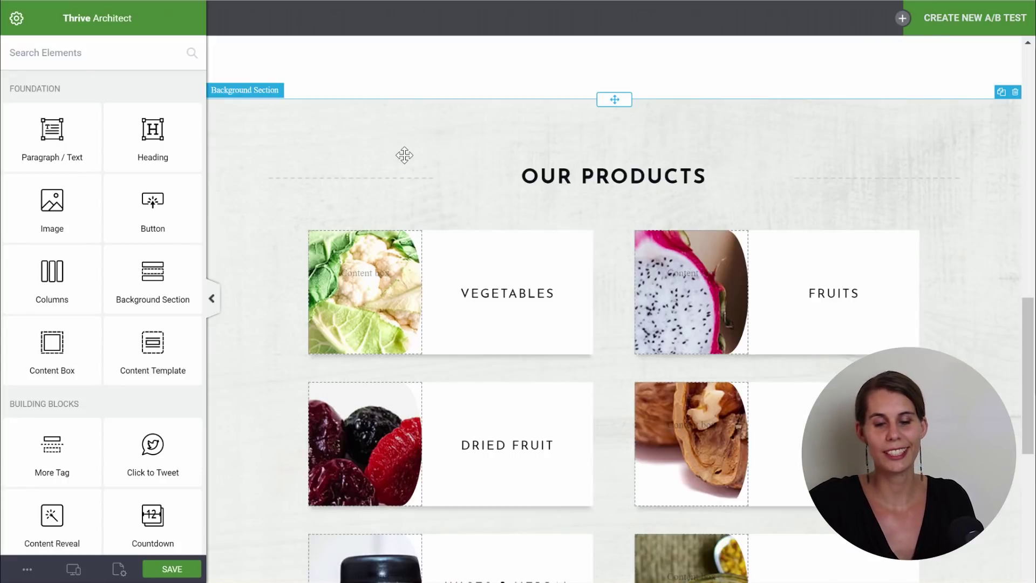
pyautogui.click(330, 132)
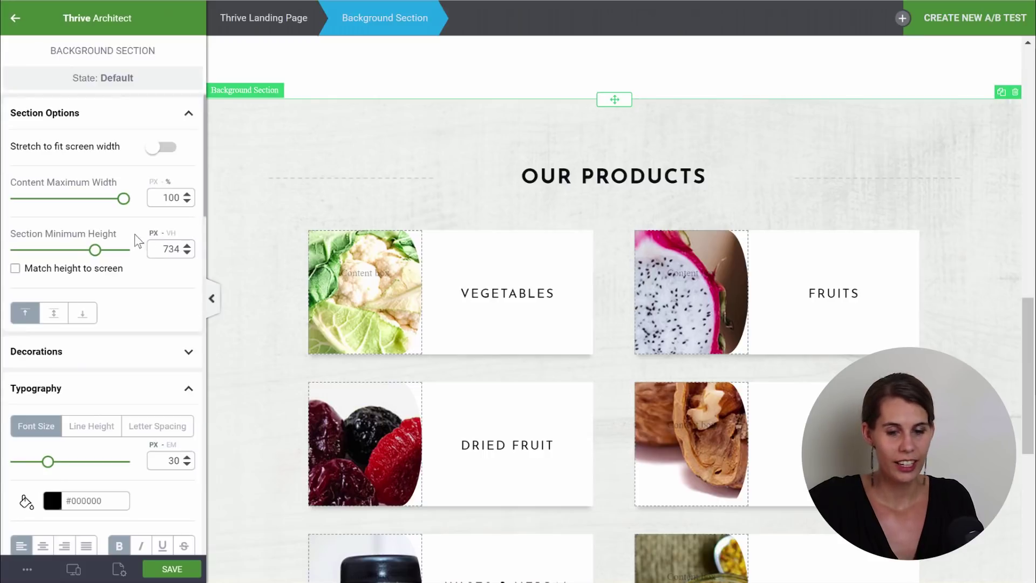
pyautogui.scroll(-15, 105, 196)
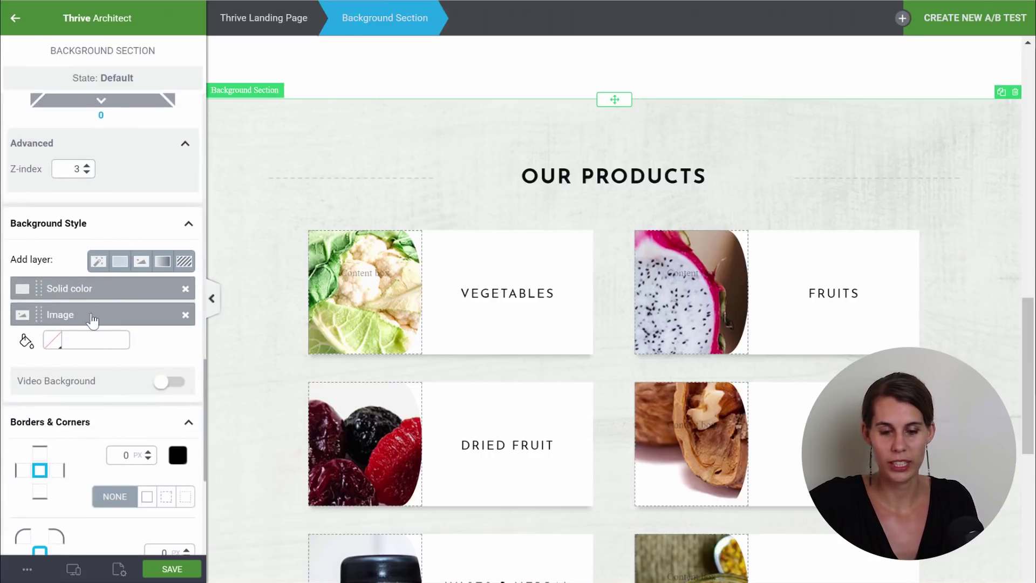
pyautogui.click(185, 316)
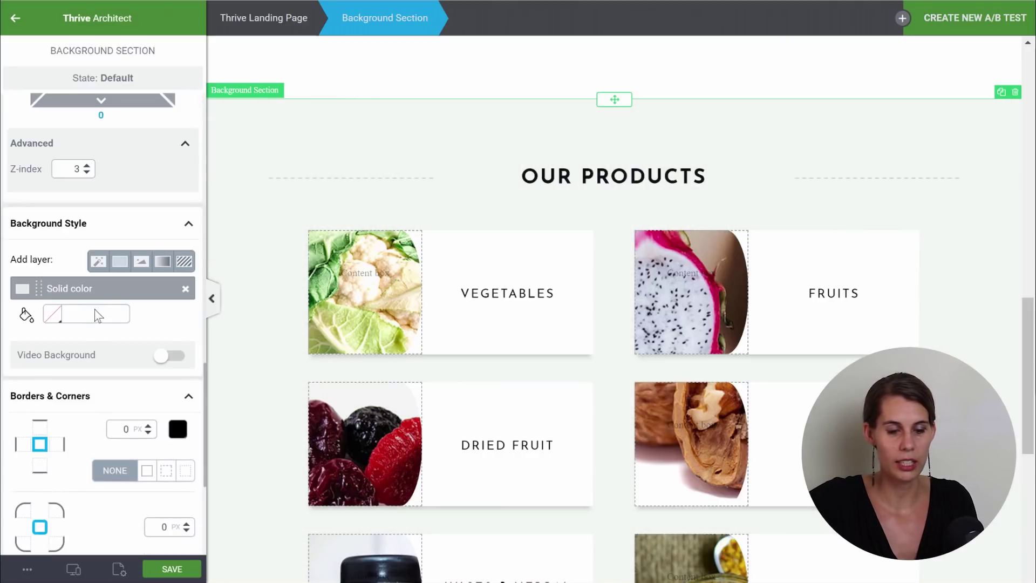
pyautogui.click(102, 295)
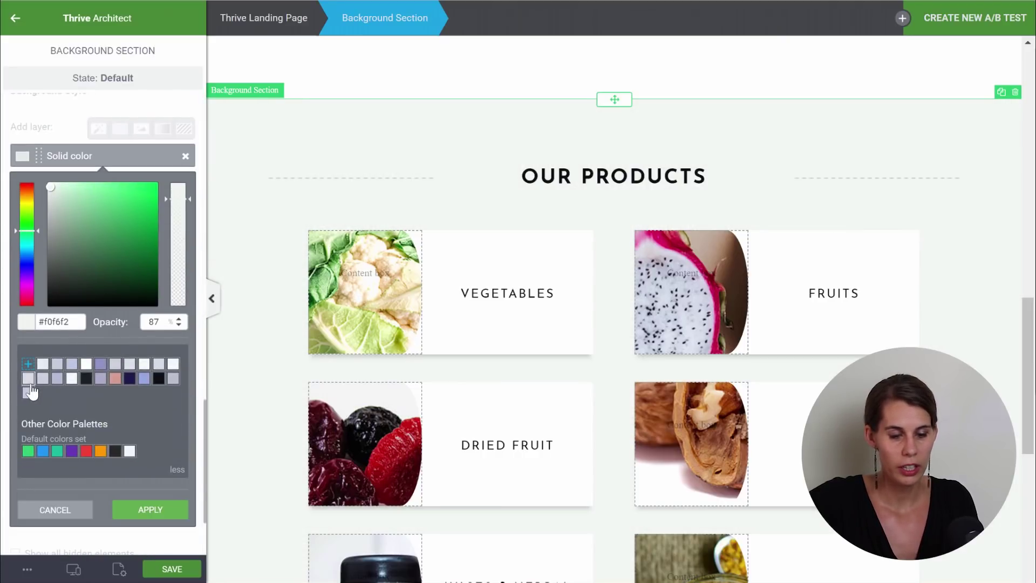
pyautogui.click(172, 378)
pyautogui.press('Escape')
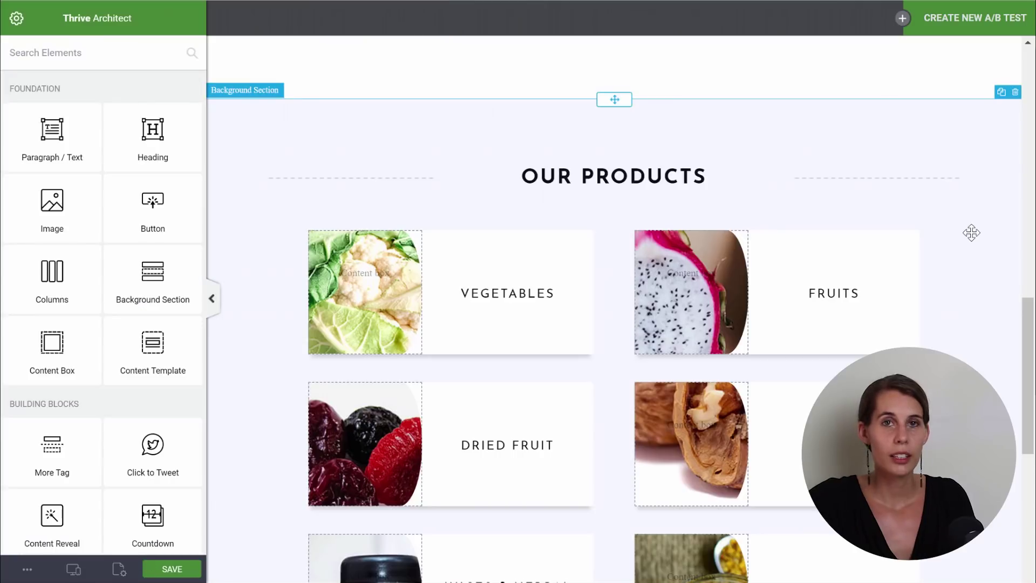
# Replace the cauliflower background image of the "Vegetables" content box with the pandantiv_03 pendant image from the media library.
pyautogui.scroll(-2, 971, 232)
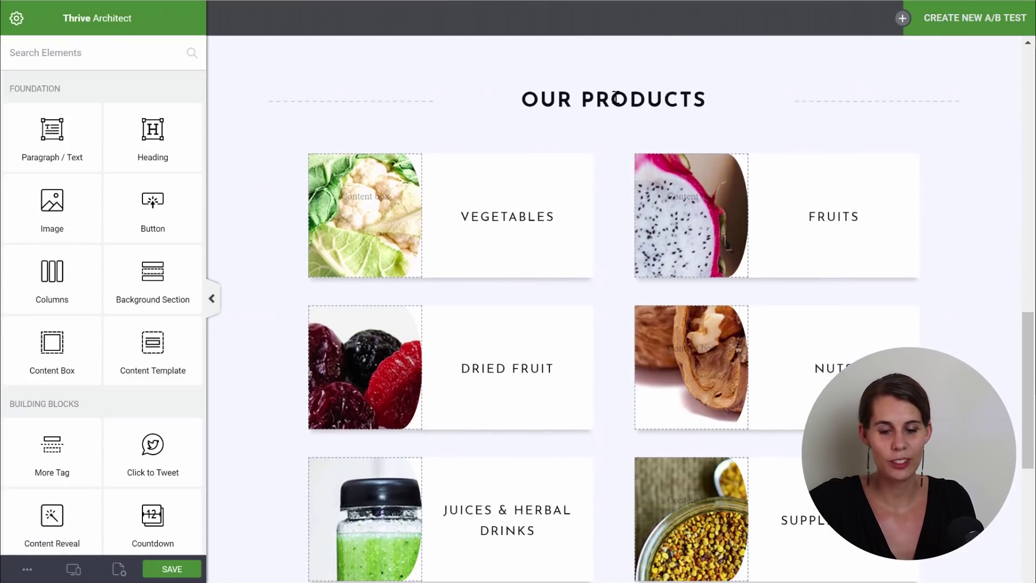
pyautogui.click(391, 244)
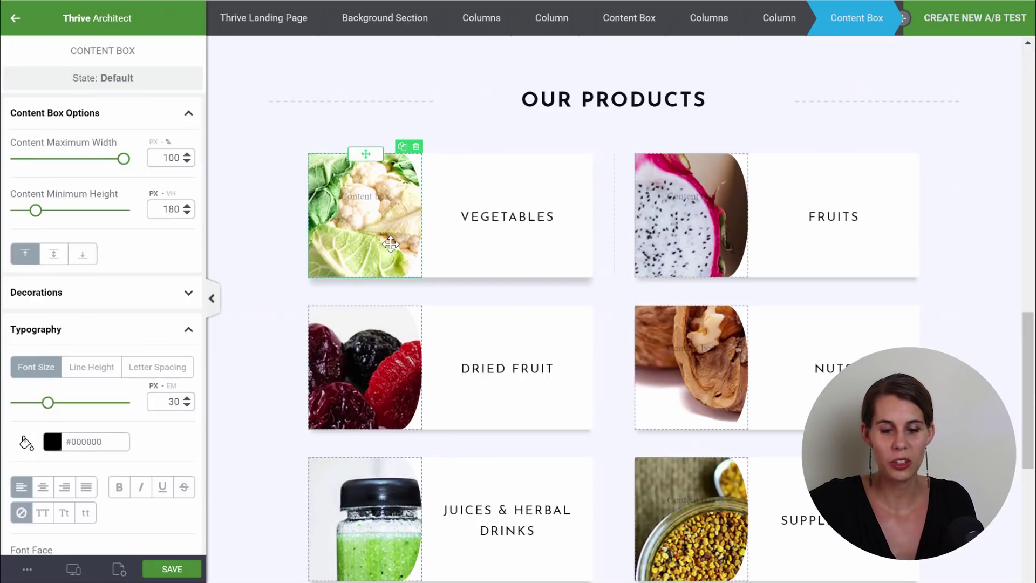
pyautogui.scroll(-3, 143, 302)
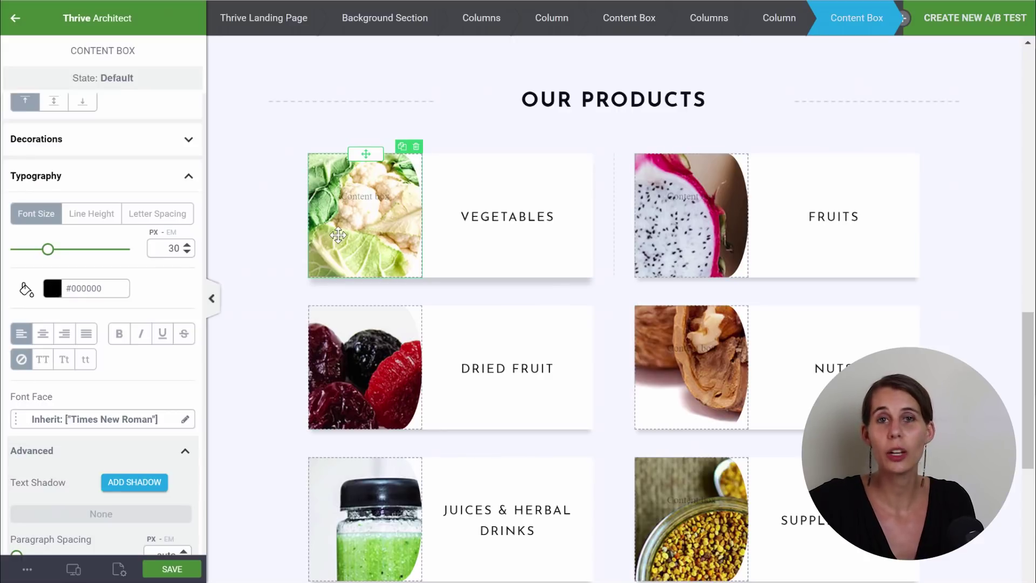
pyautogui.scroll(-10, 102, 268)
pyautogui.scroll(-4, 101, 266)
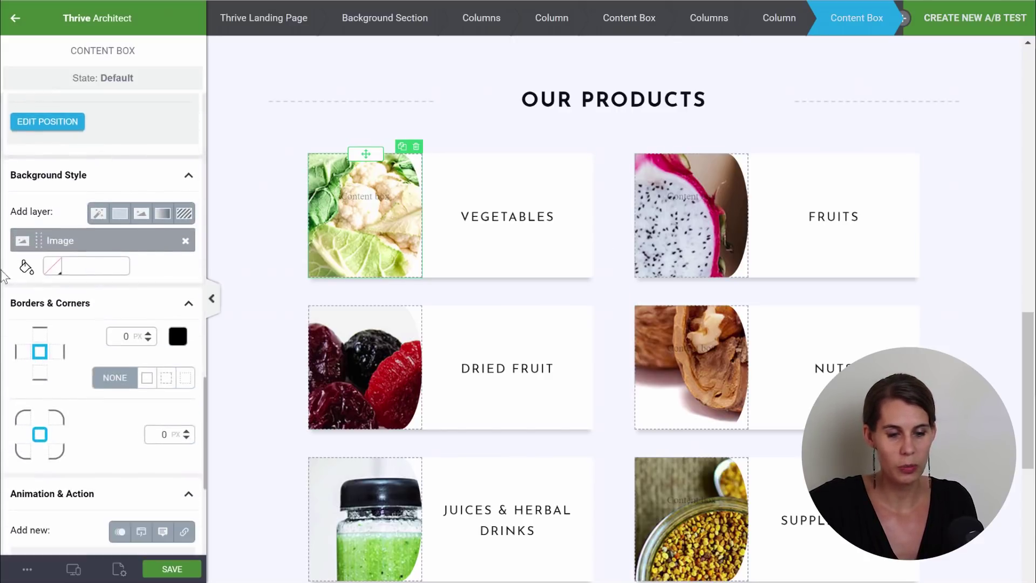
pyautogui.click(70, 246)
pyautogui.click(81, 301)
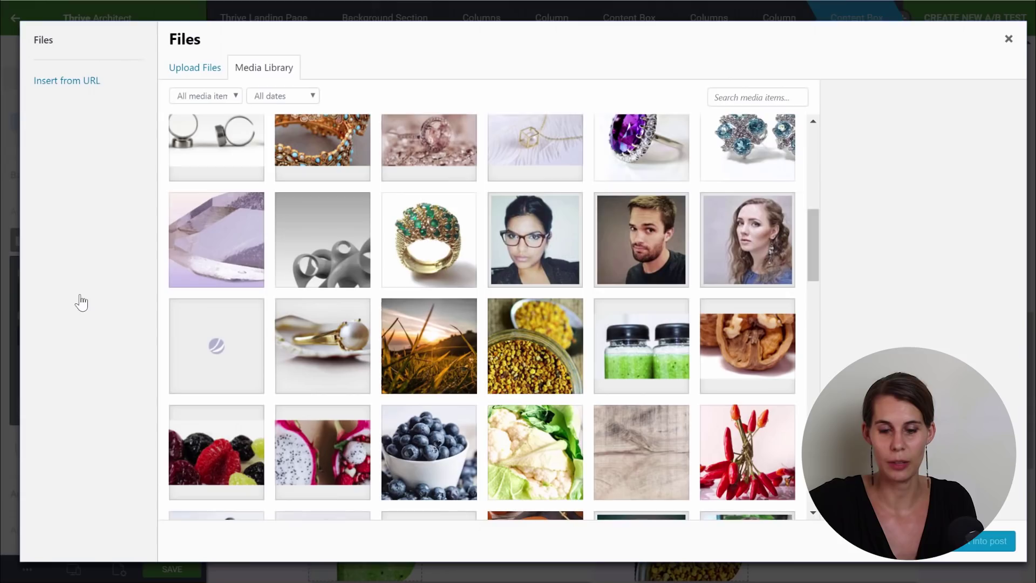
pyautogui.scroll(3, 691, 248)
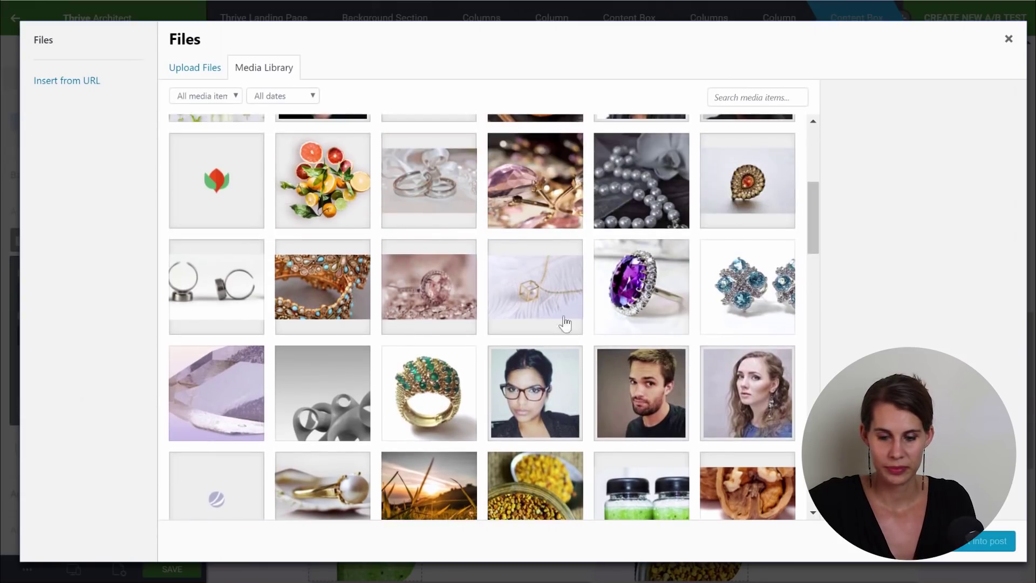
pyautogui.click(506, 308)
pyautogui.click(981, 545)
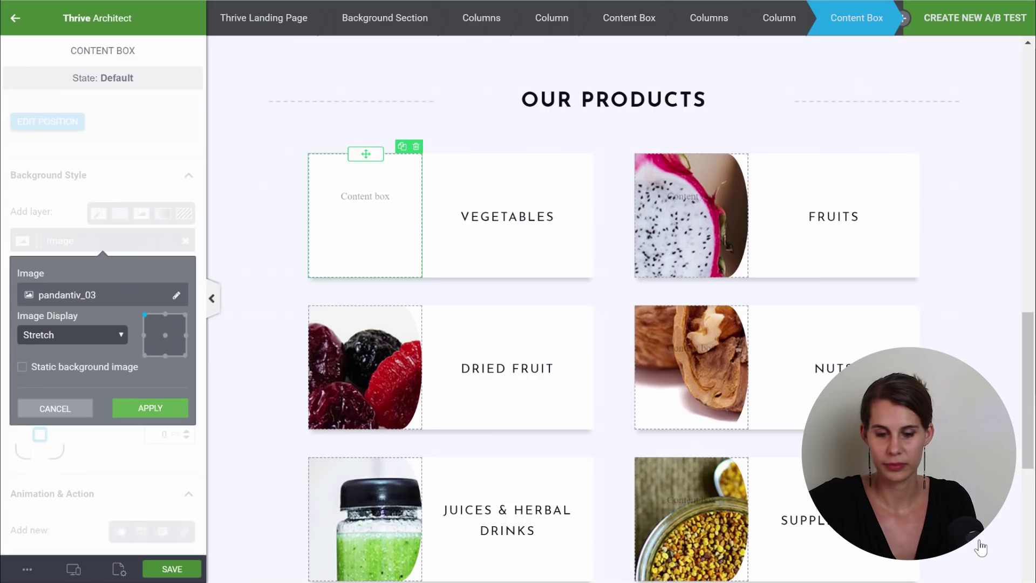
pyautogui.click(152, 410)
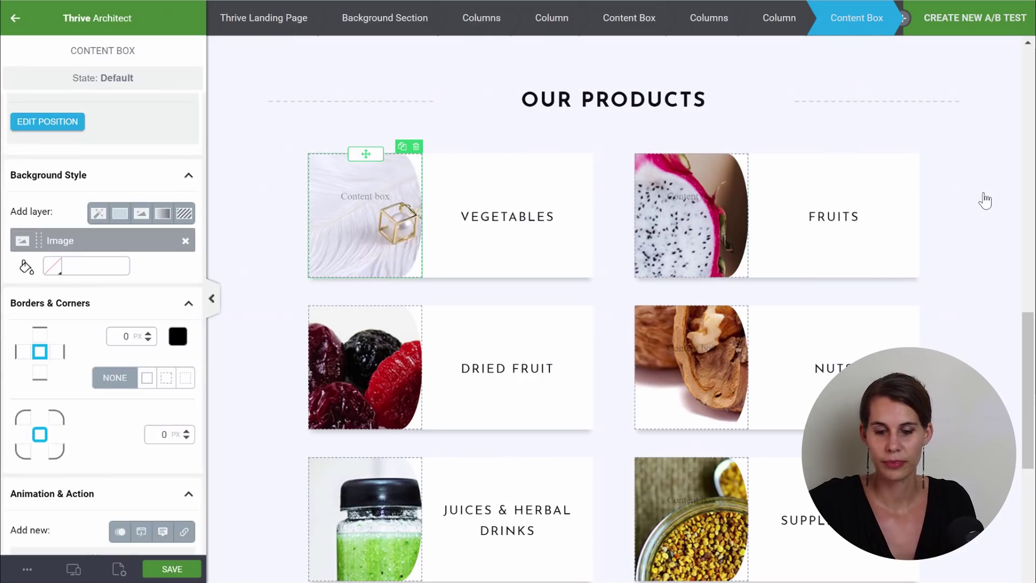
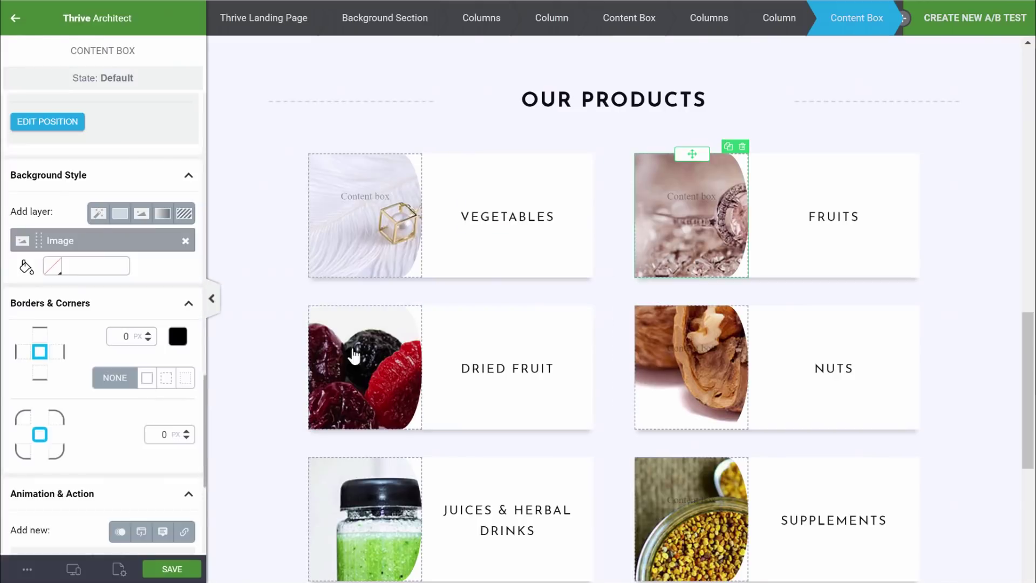
# Replace the "Dried Fruit" box image with the jeweled gold bracelet and the "Nuts" box image with the silver rings.
pyautogui.click(322, 287)
pyautogui.click(976, 541)
pyautogui.click(59, 240)
pyautogui.click(70, 294)
pyautogui.click(215, 282)
pyautogui.click(977, 541)
# Replace the green juice jar image of the "Juices & Herbal Drinks" box with the ornate gold piece holding a red gem.
pyautogui.scroll(-3, 540, 324)
pyautogui.click(301, 378)
pyautogui.click(59, 240)
pyautogui.click(73, 295)
pyautogui.click(744, 176)
pyautogui.click(976, 541)
pyautogui.click(150, 407)
# Replace the background image of the "Supplements" content box with the wedding-bands_03 image from the media library.
pyautogui.click(691, 367)
pyautogui.click(59, 240)
pyautogui.click(73, 295)
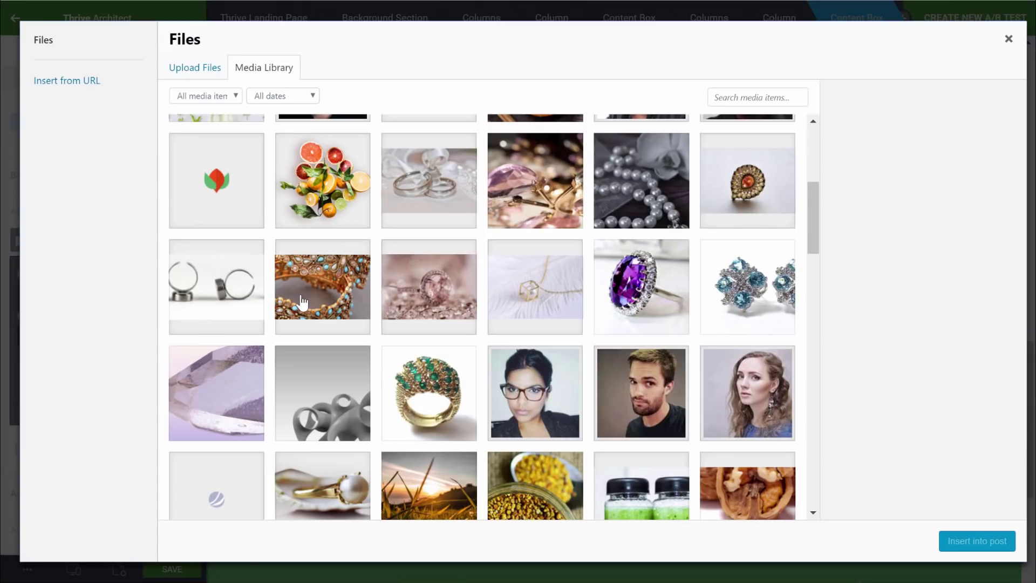
pyautogui.click(420, 209)
pyautogui.click(1000, 548)
pyautogui.scroll(-5, 990, 271)
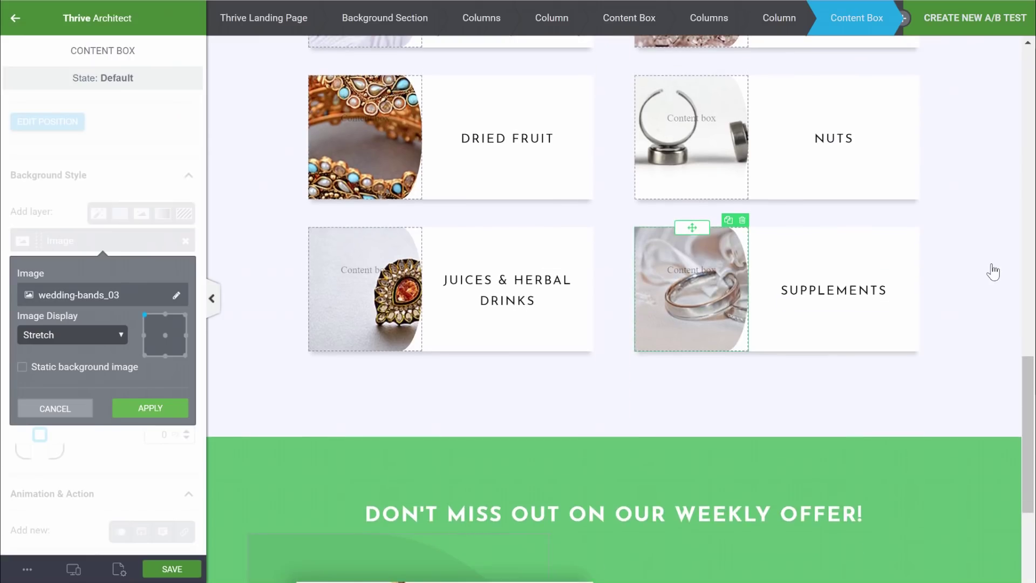
# Add a gradient layer running from #d0d0dc to medium lavender purple to the green weekly offer background section.
pyautogui.scroll(-4, 992, 271)
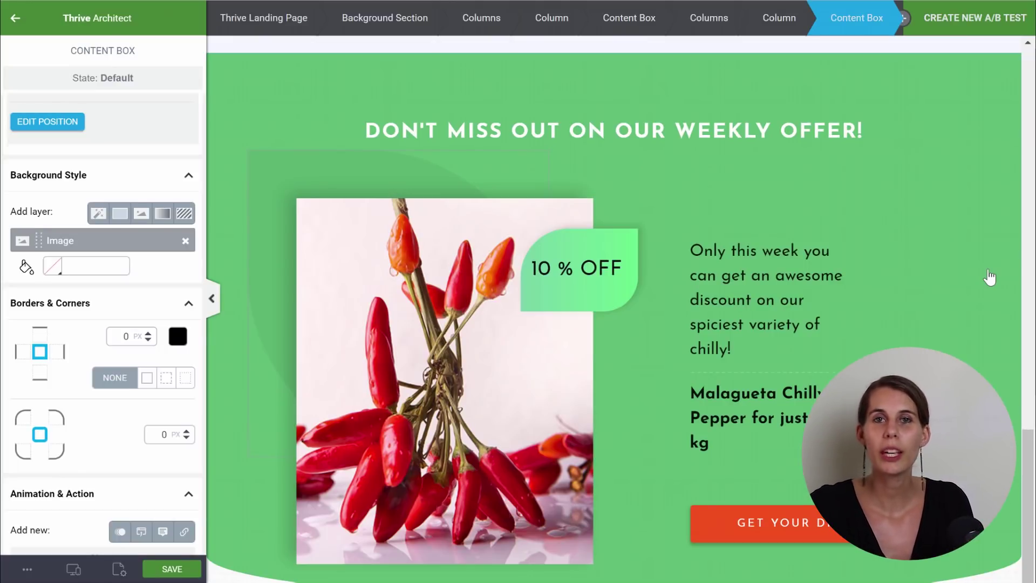
pyautogui.click(552, 71)
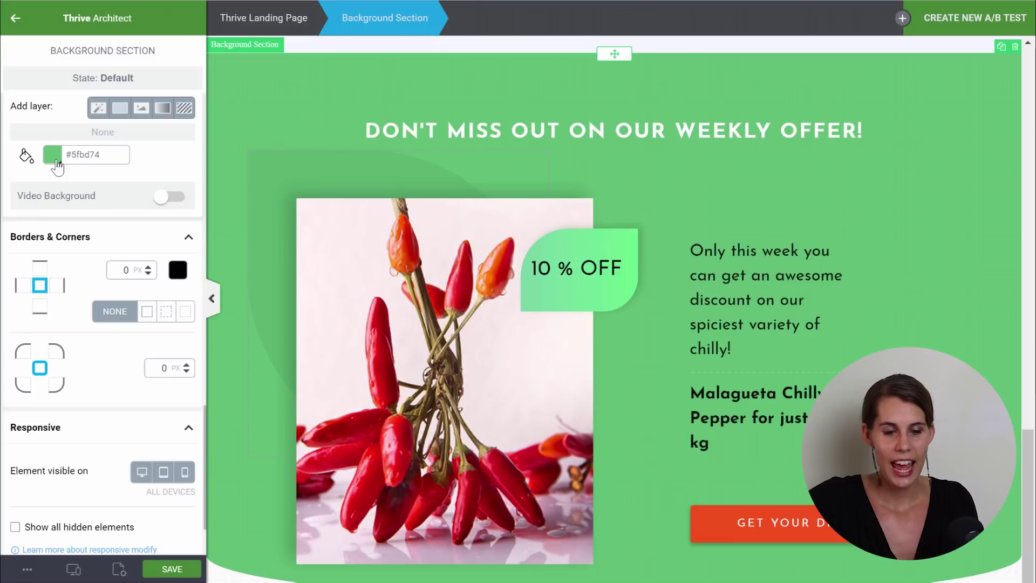
pyautogui.scroll(2, 155, 161)
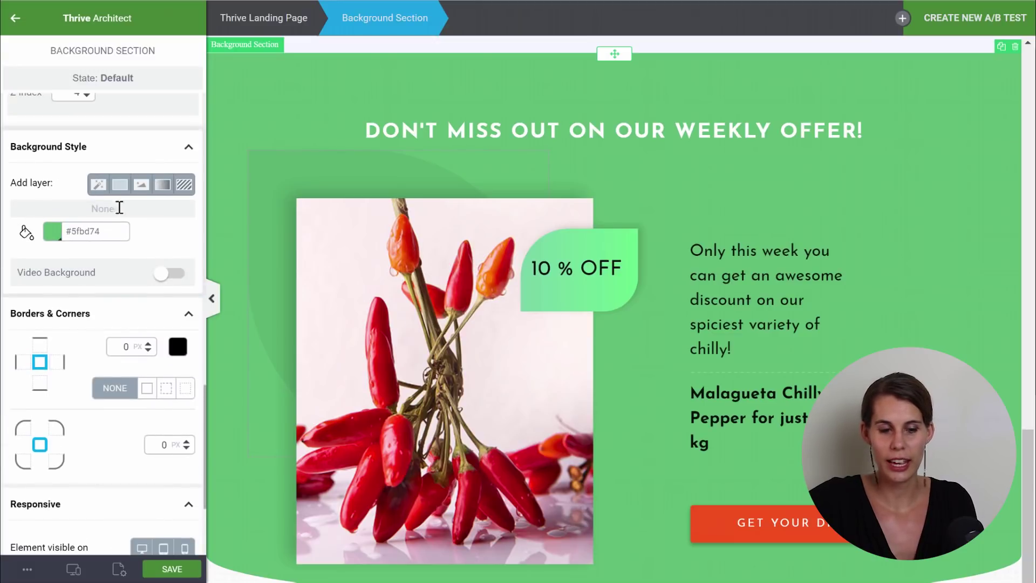
pyautogui.click(163, 186)
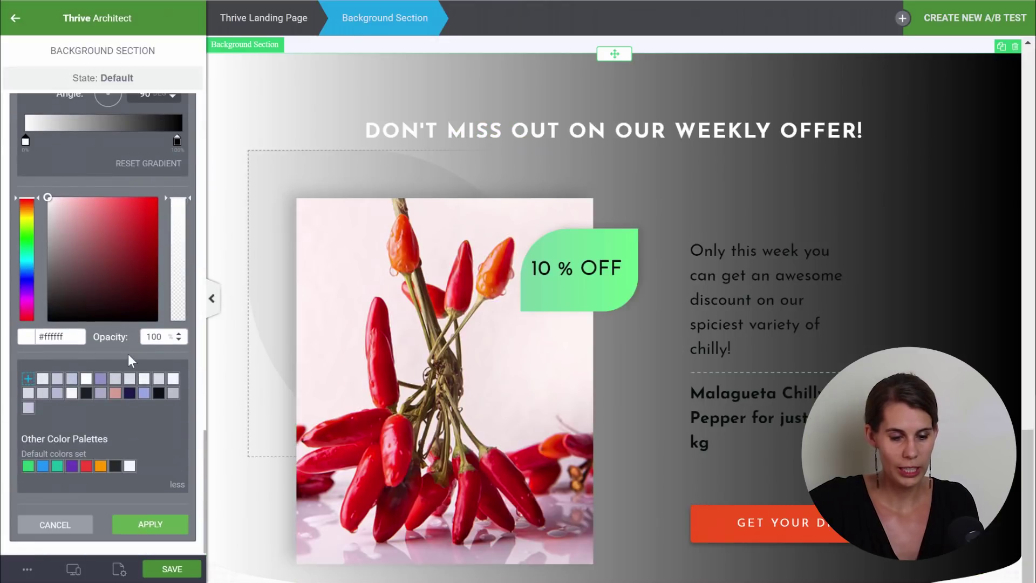
pyautogui.click(84, 393)
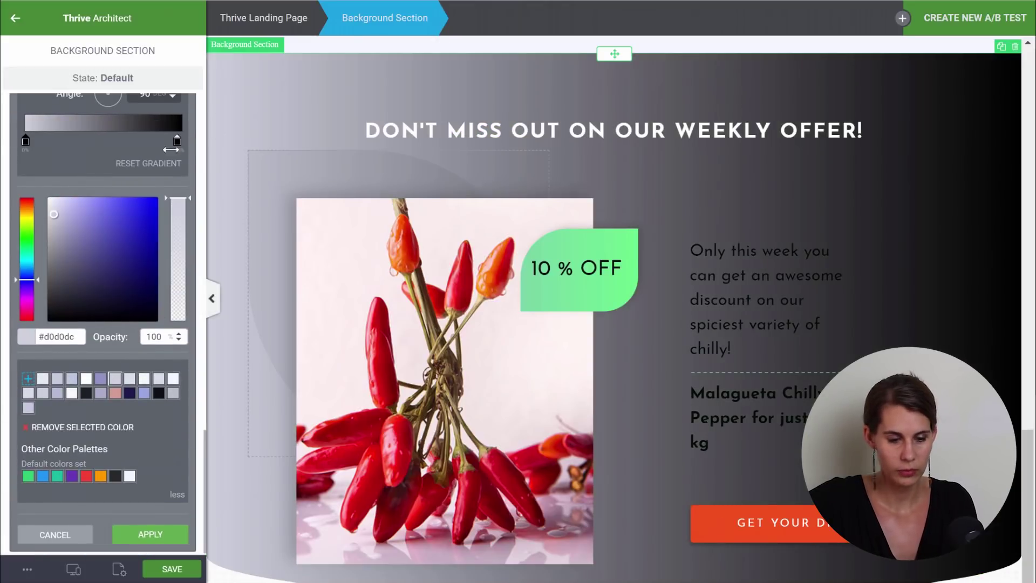
pyautogui.click(100, 378)
pyautogui.click(150, 534)
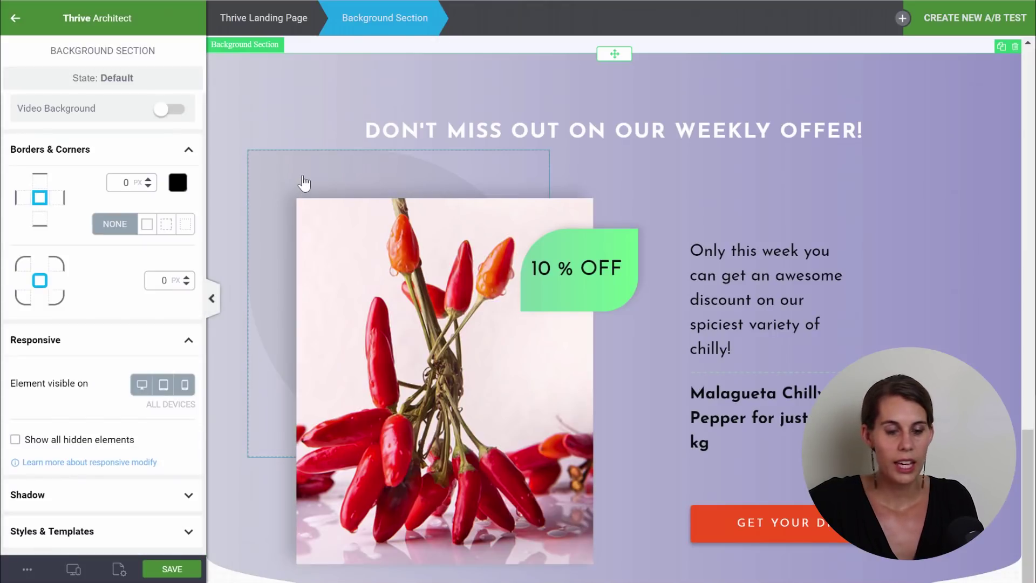
# Replace the solid color layer of the leaf-shaped content box behind the chili image with a white grid pattern.
pyautogui.click(304, 182)
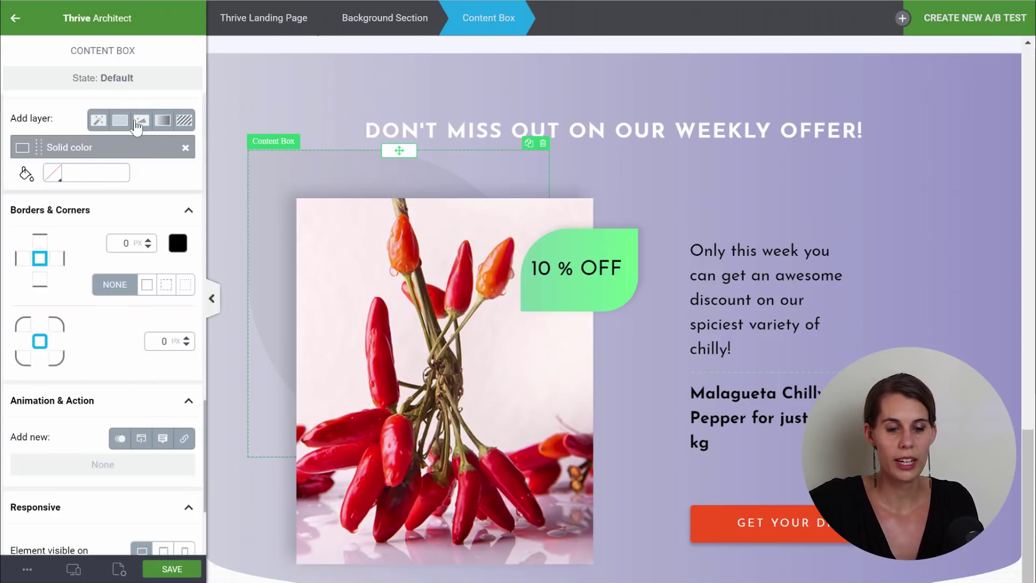
pyautogui.click(185, 148)
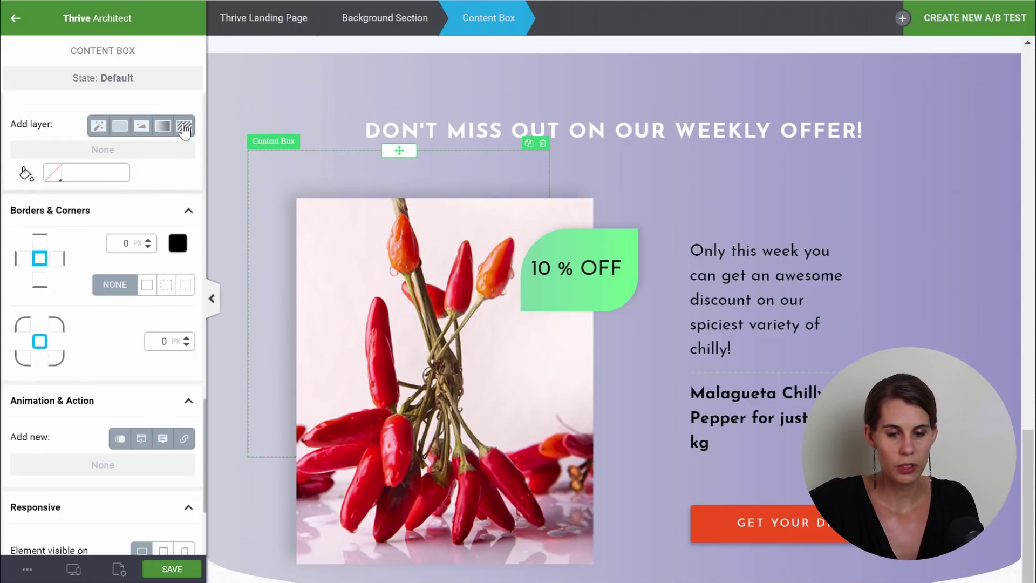
pyautogui.click(184, 128)
pyautogui.click(43, 219)
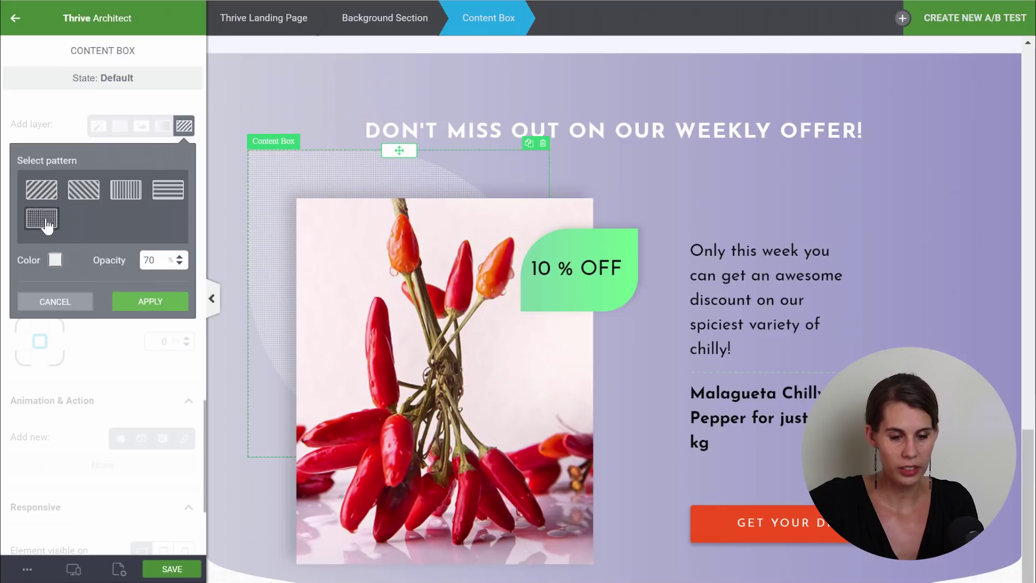
pyautogui.click(55, 260)
pyautogui.scroll(-2, 65, 286)
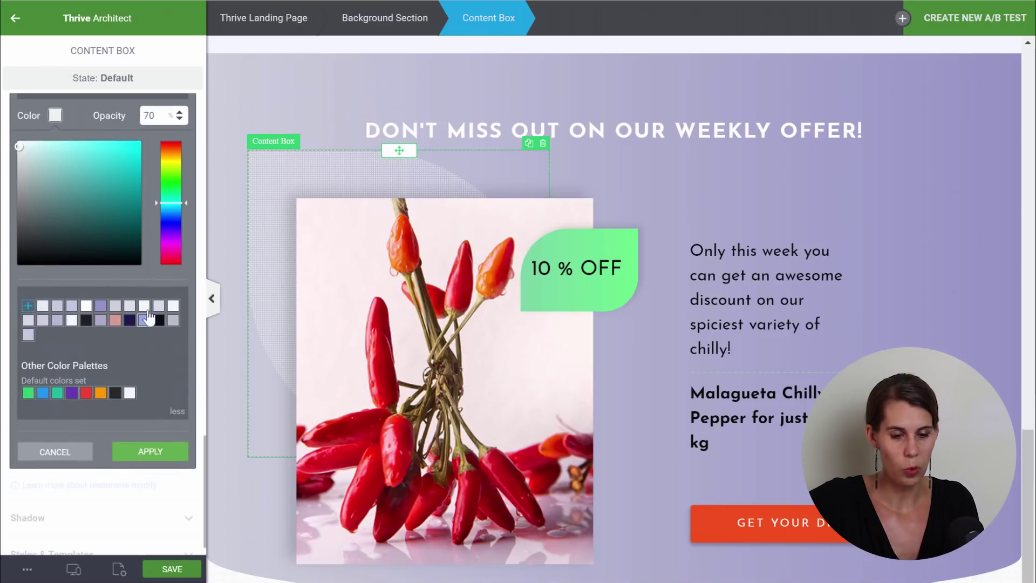
pyautogui.click(86, 305)
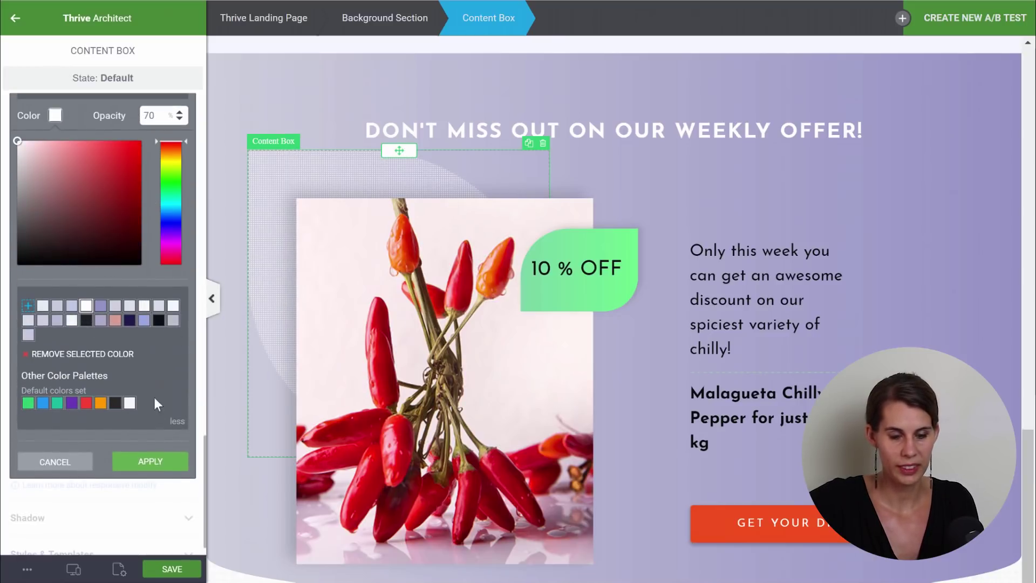
pyautogui.click(156, 462)
pyautogui.click(138, 162)
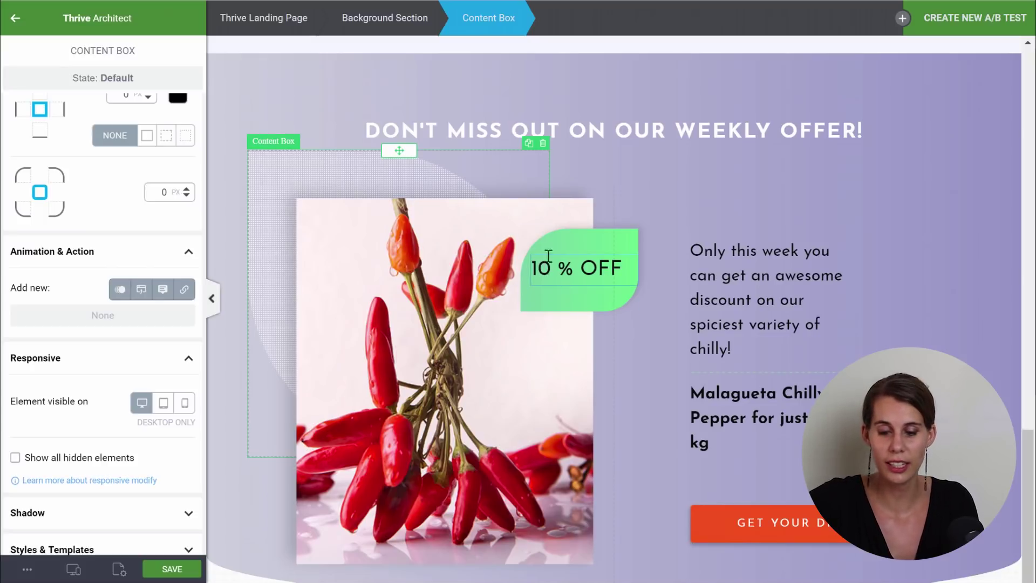
# Recolor the green gradient of the "10 % OFF" badge to run from #bfc7e4 to #c7ccdc.
pyautogui.click(573, 248)
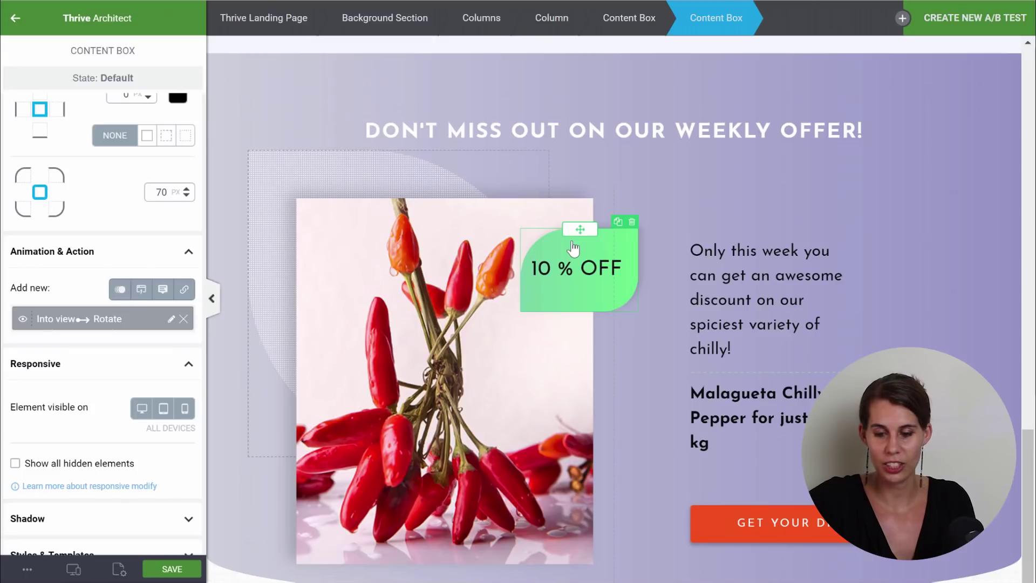
pyautogui.scroll(5, 125, 193)
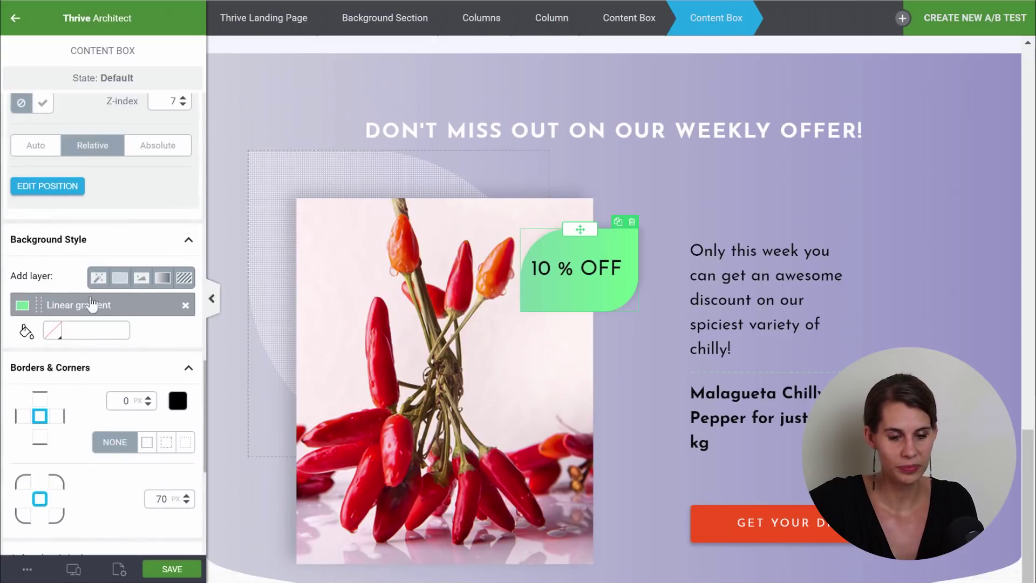
pyautogui.click(69, 312)
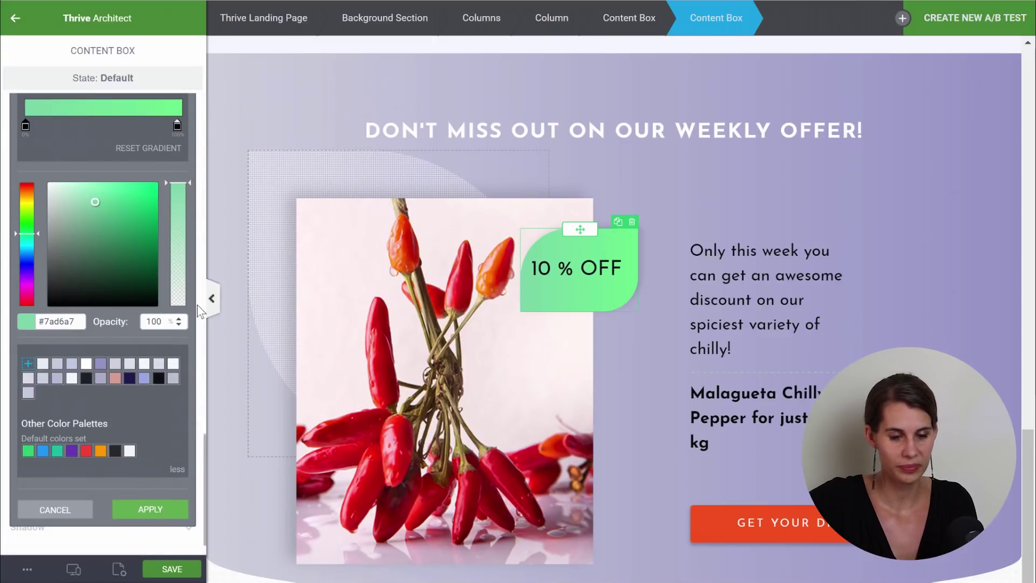
pyautogui.click(71, 364)
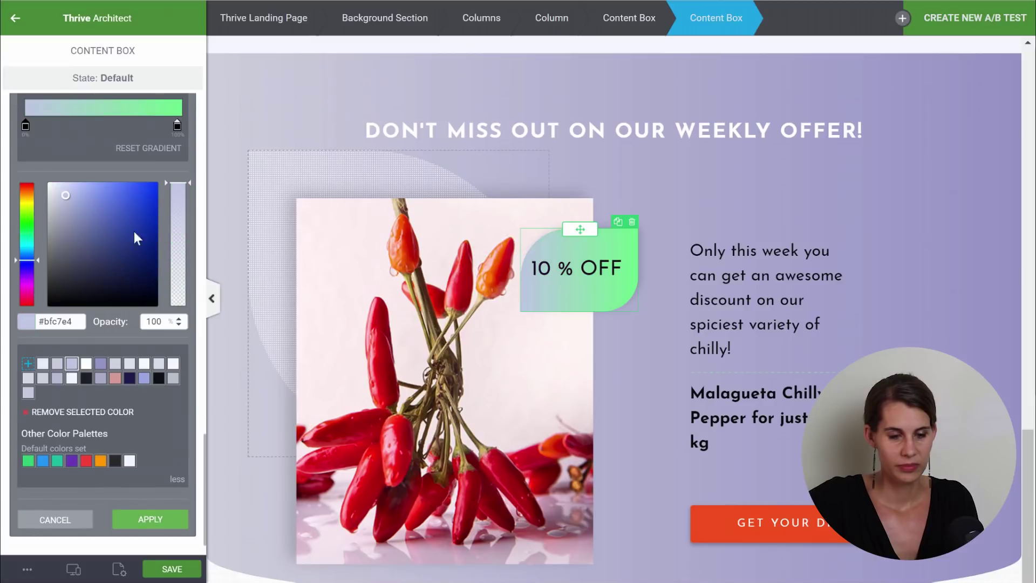
pyautogui.click(178, 126)
pyautogui.click(57, 364)
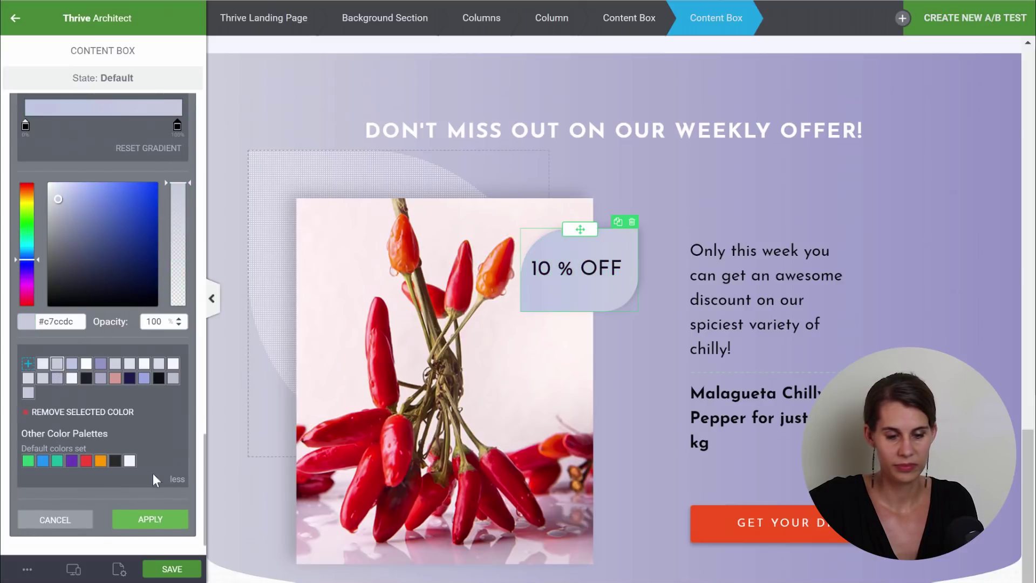
pyautogui.click(150, 519)
pyautogui.scroll(-2, 969, 254)
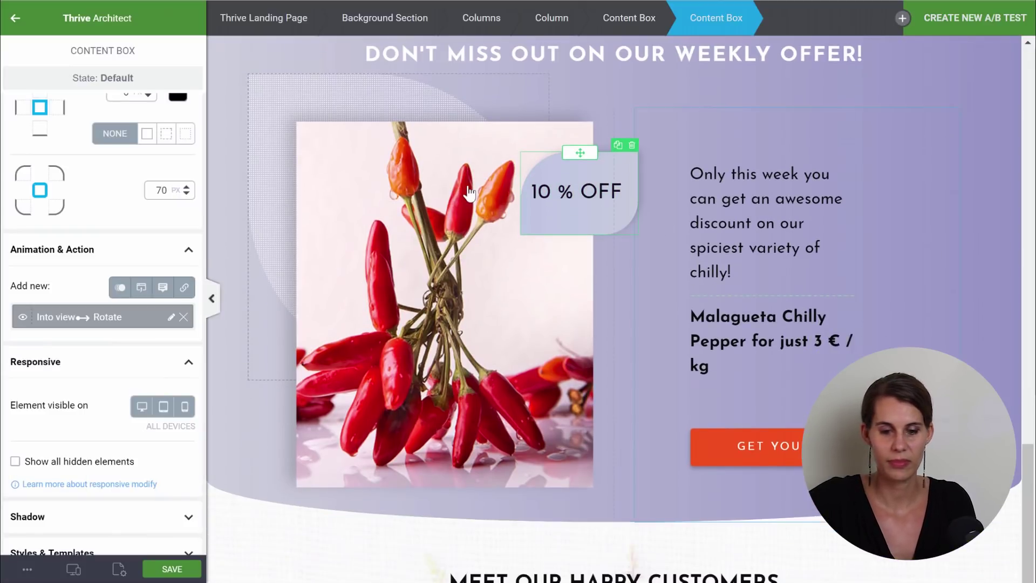
# Replace the chili background image of the weekly offer content box with earings_03.jpg from the media library.
pyautogui.click(435, 187)
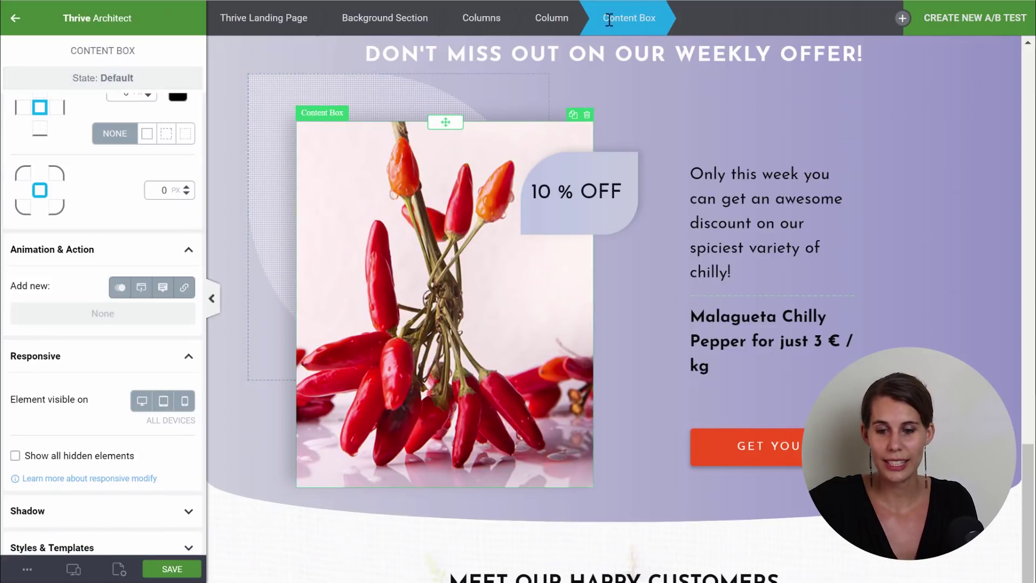
pyautogui.scroll(5, 90, 210)
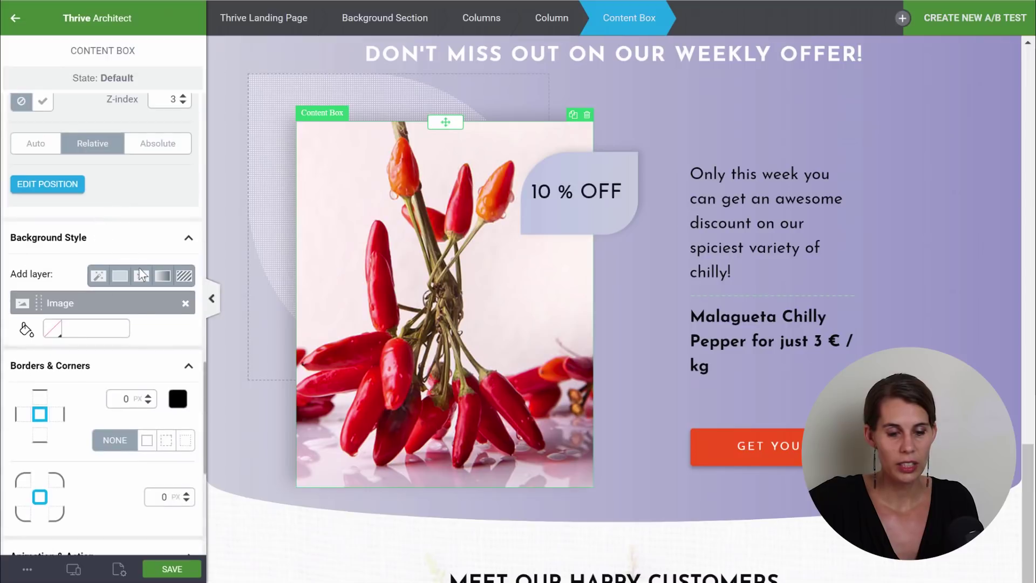
pyautogui.click(62, 303)
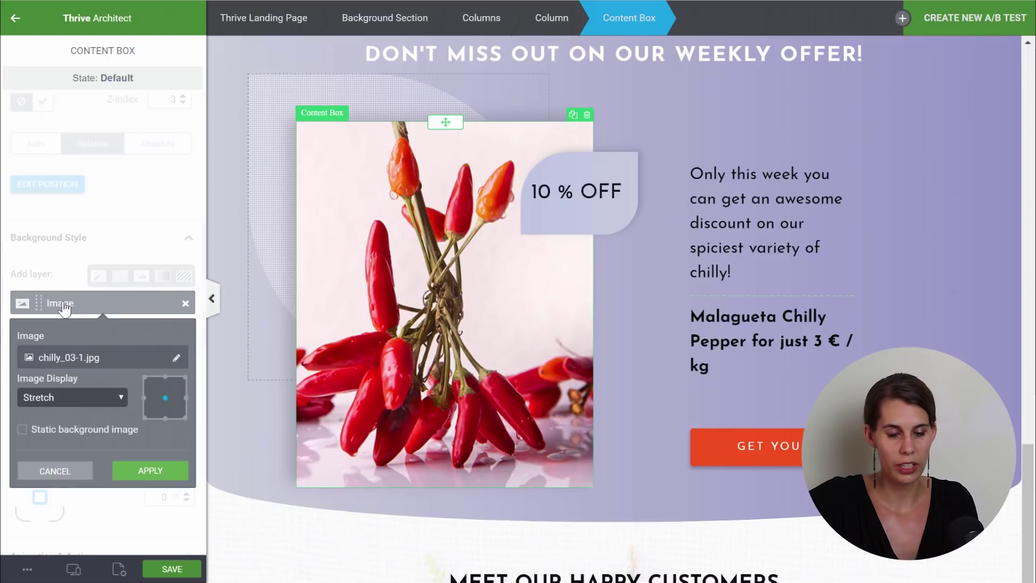
pyautogui.click(90, 363)
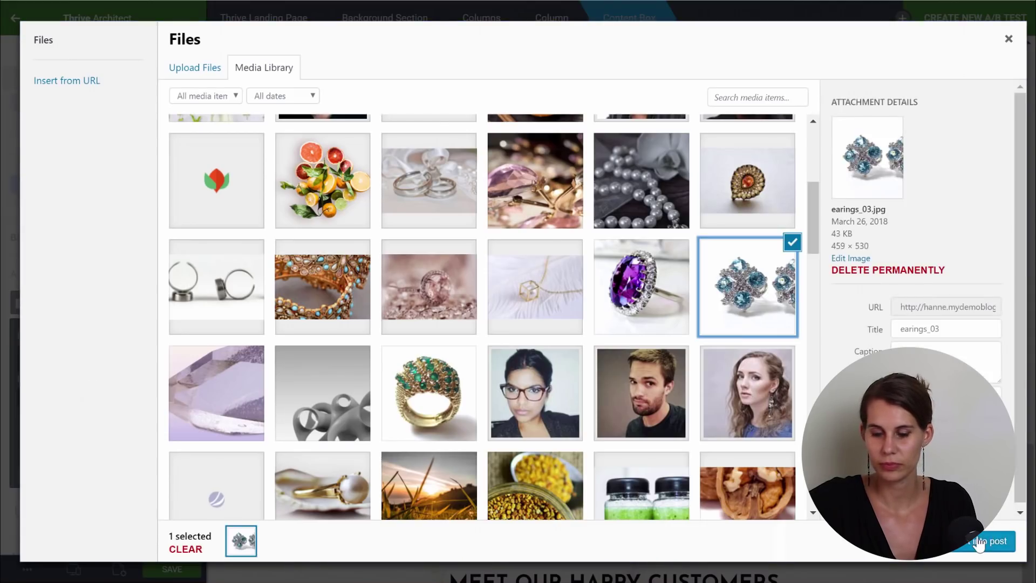
pyautogui.click(979, 541)
# Recolor the "GET YOUR DISCOUNT" button's background to #1d2025.
pyautogui.click(917, 445)
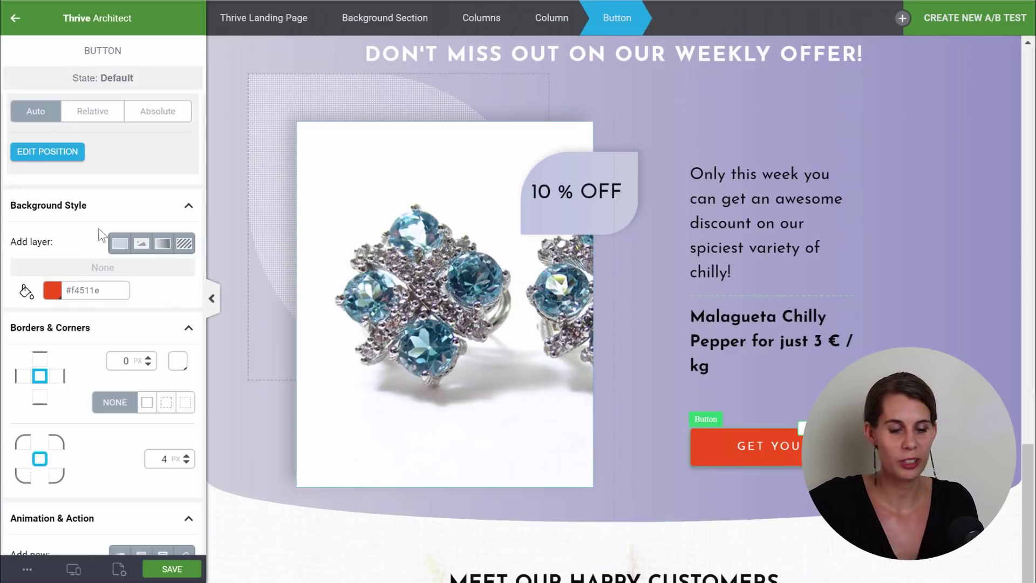
pyautogui.click(54, 291)
pyautogui.scroll(-3, 135, 281)
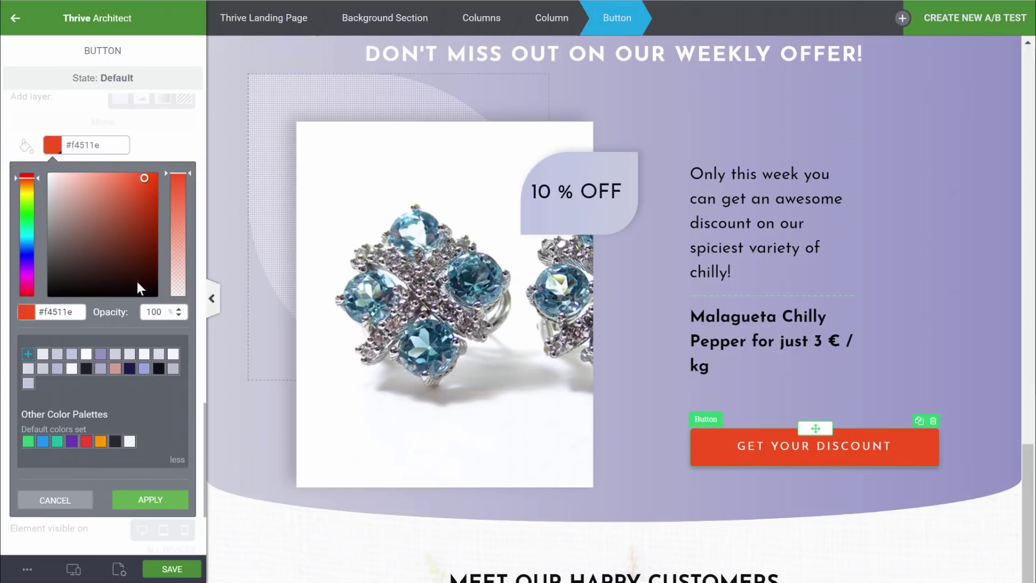
pyautogui.click(115, 440)
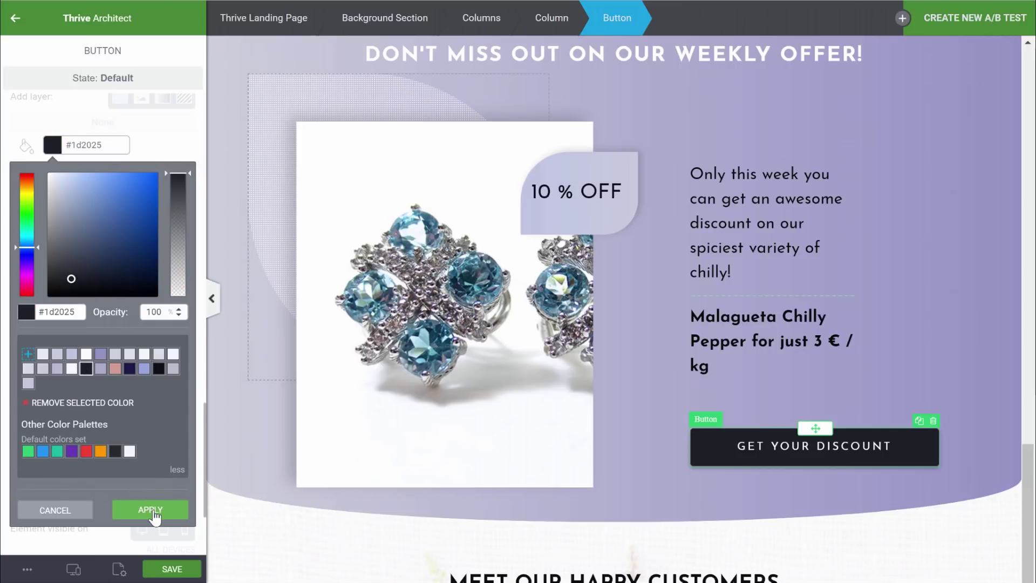
pyautogui.click(150, 499)
# Set the discount button's hover background color to #0d0f14, return to the default state and save the page.
pyautogui.click(101, 90)
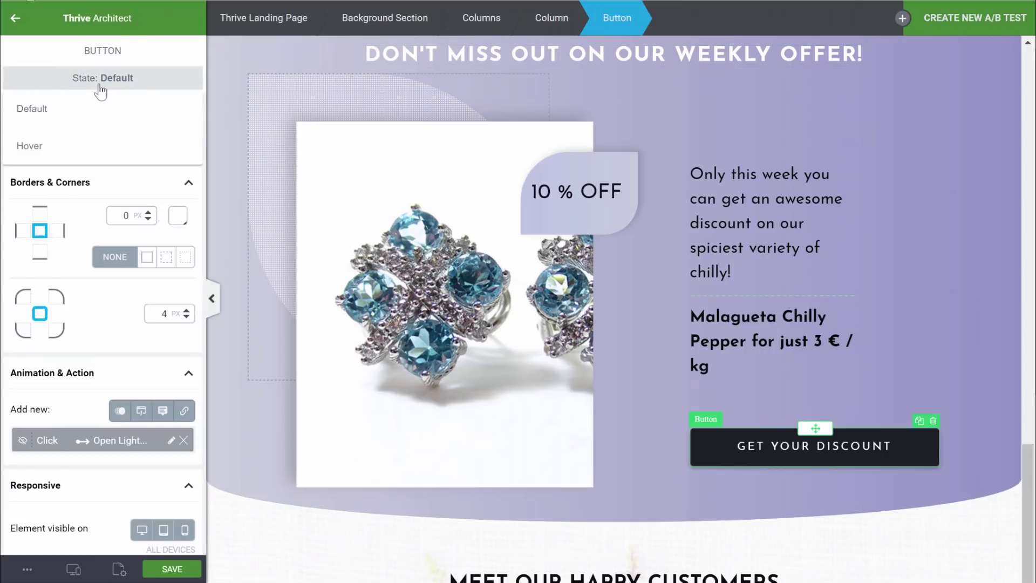
pyautogui.click(34, 151)
pyautogui.click(52, 304)
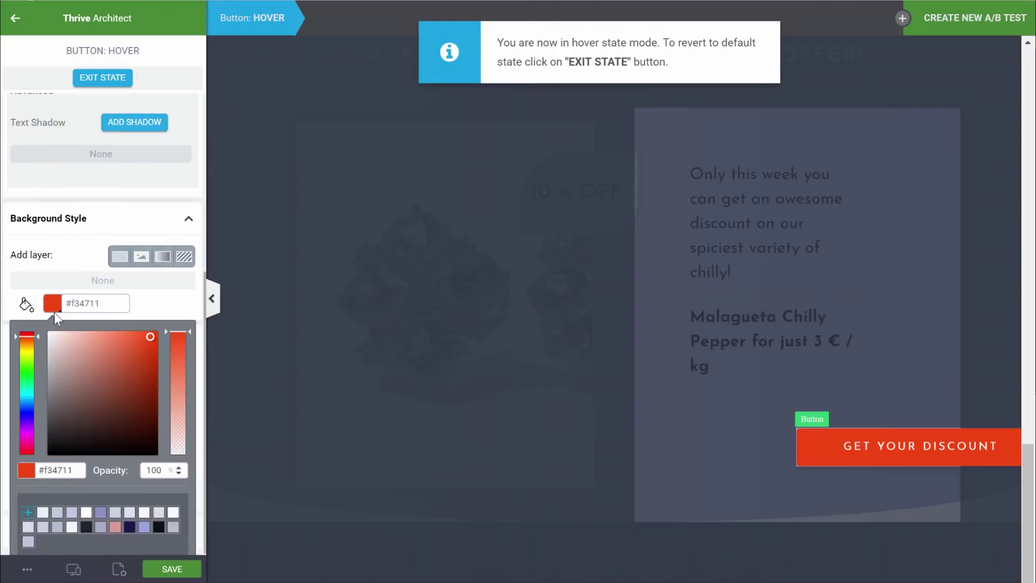
pyautogui.click(158, 407)
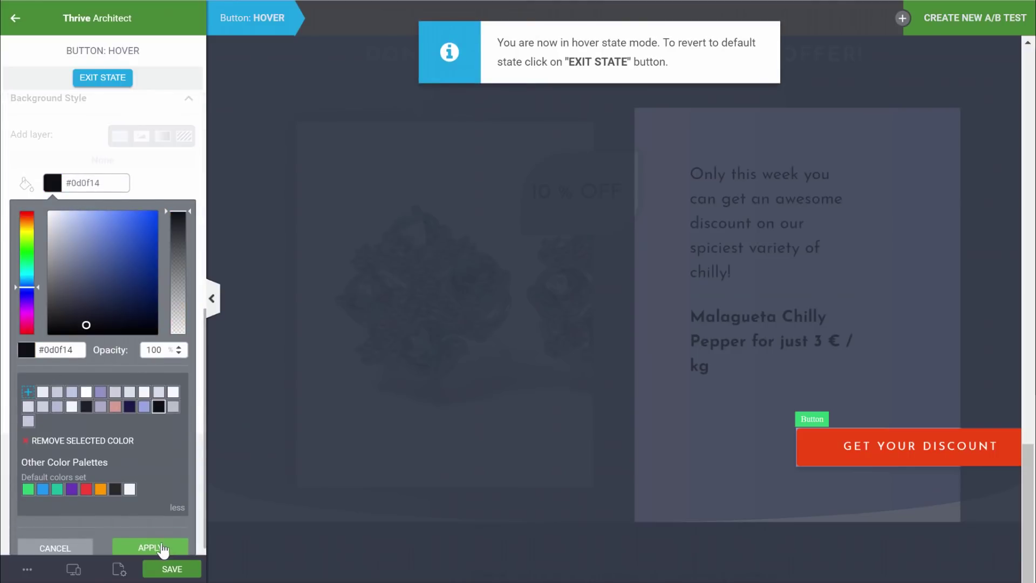
pyautogui.click(156, 548)
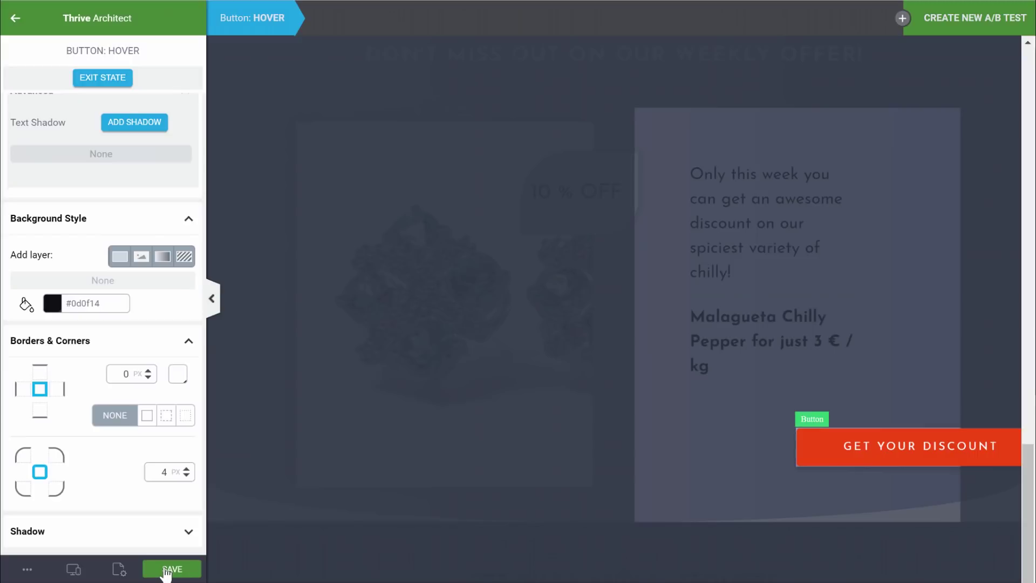
pyautogui.click(93, 79)
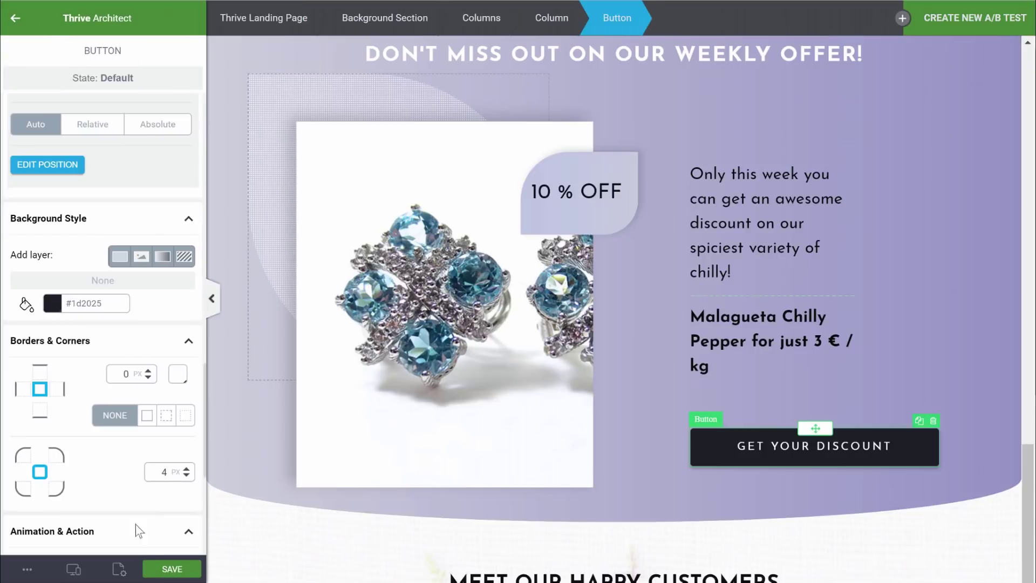
pyautogui.click(162, 568)
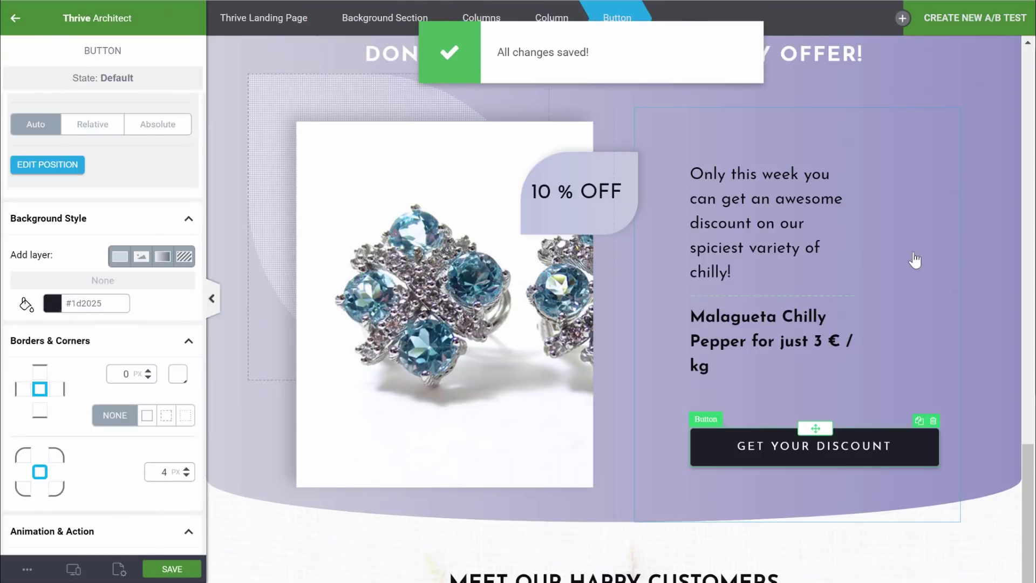
# Replace the "Meet our happy customers" section's background image with the grey rings picture and remove its linear gradient layer.
pyautogui.scroll(-5, 914, 260)
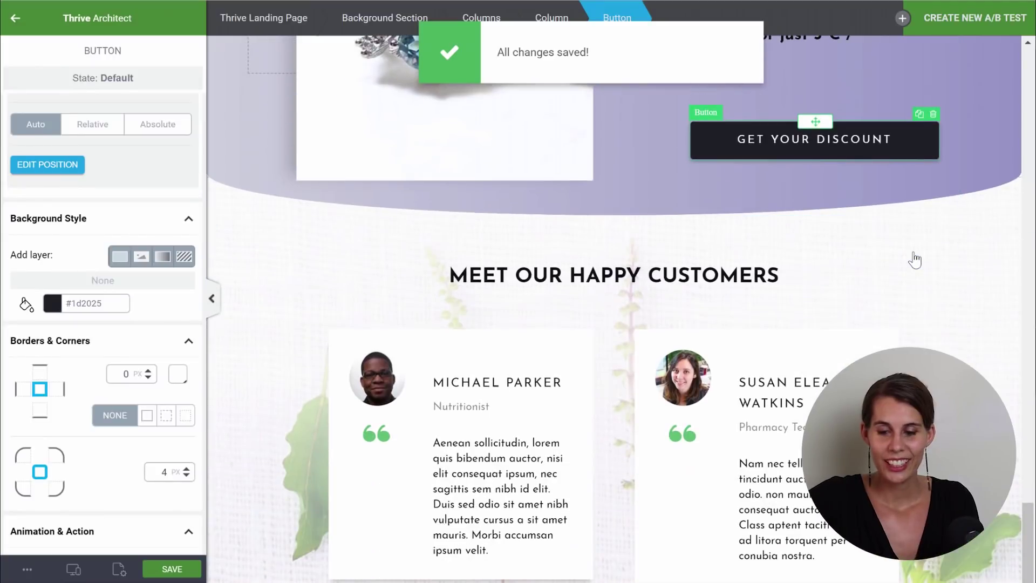
pyautogui.scroll(-2, 914, 260)
pyautogui.scroll(1, 914, 259)
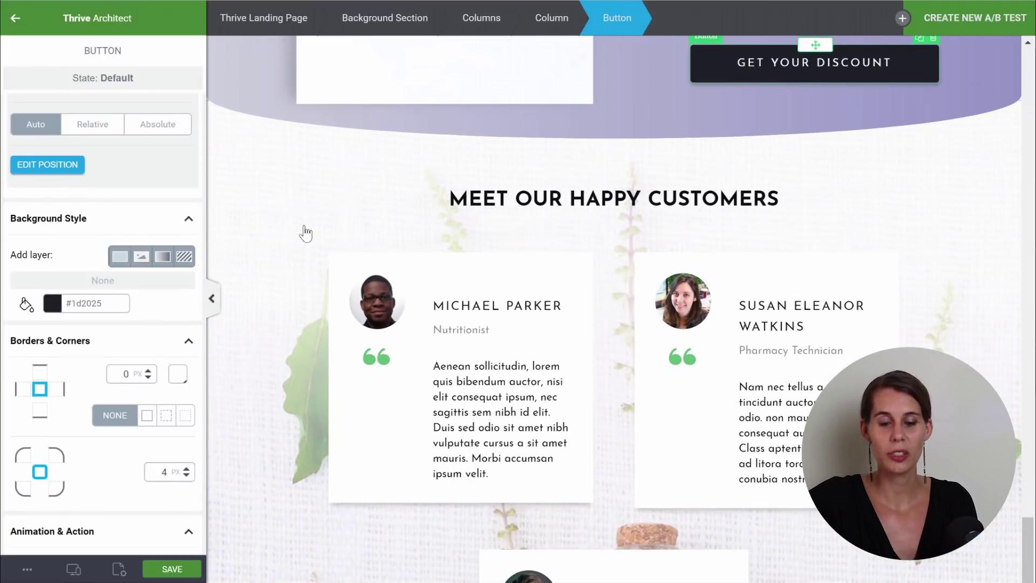
pyautogui.click(262, 177)
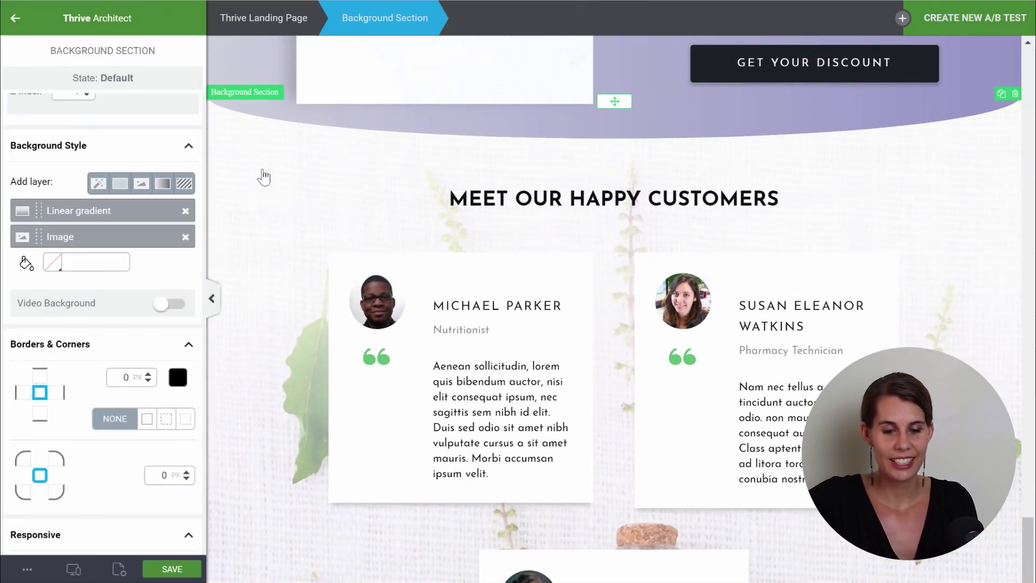
pyautogui.click(79, 241)
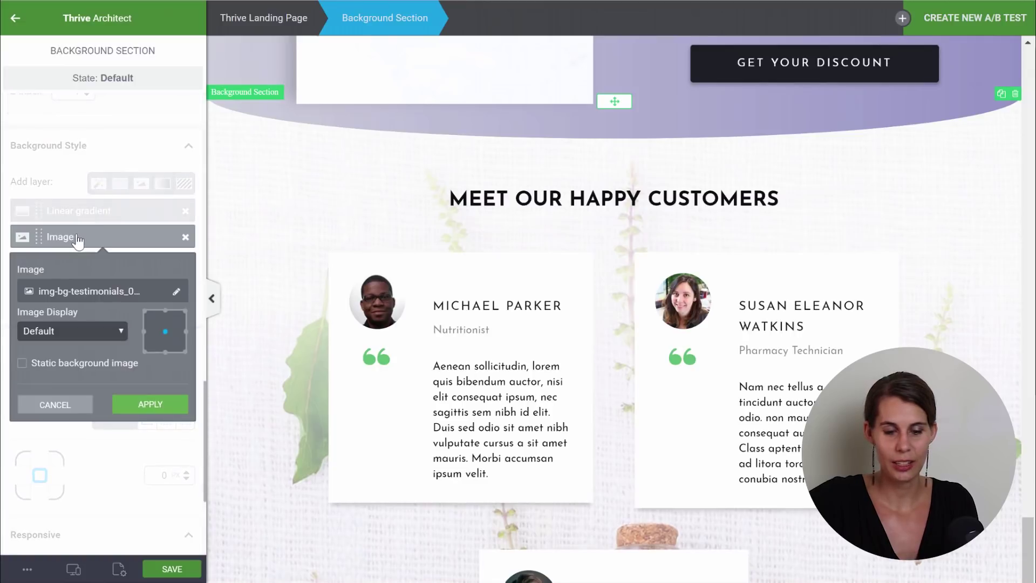
pyautogui.click(78, 295)
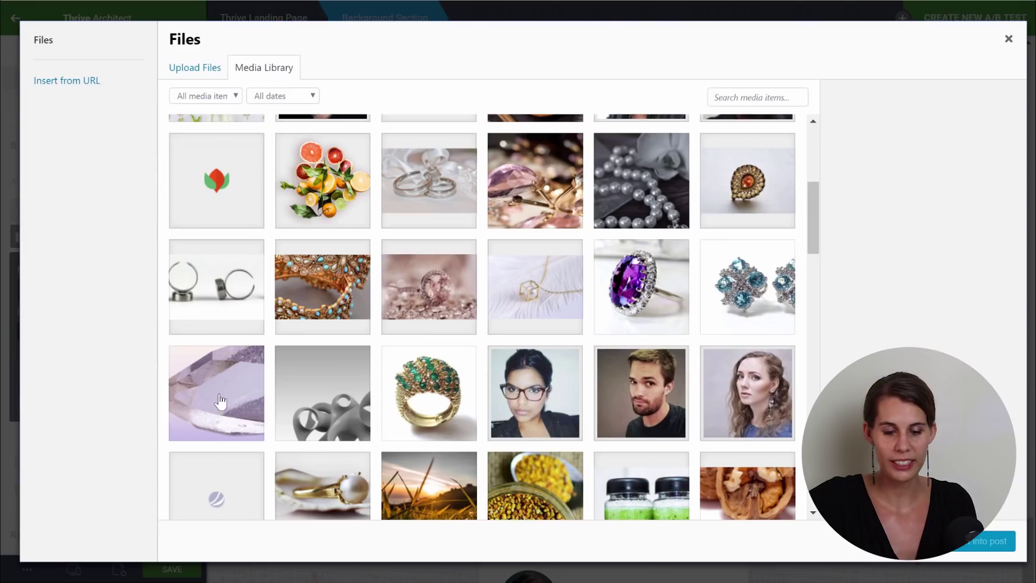
pyautogui.scroll(-3, 743, 285)
pyautogui.click(353, 275)
pyautogui.click(984, 550)
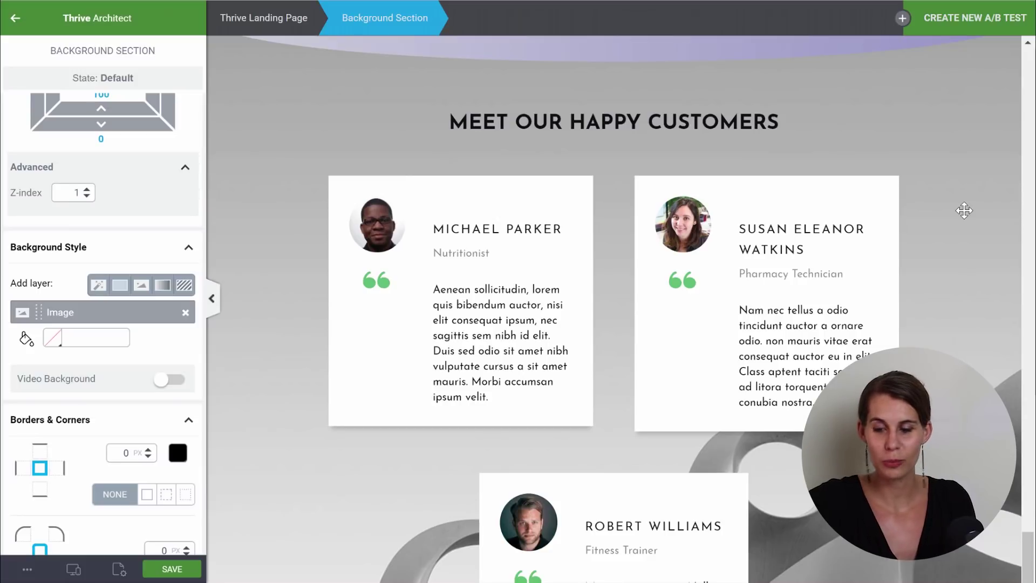
# Add an opacity effect of 11% to the background of the customer testimonials section.
pyautogui.click(98, 284)
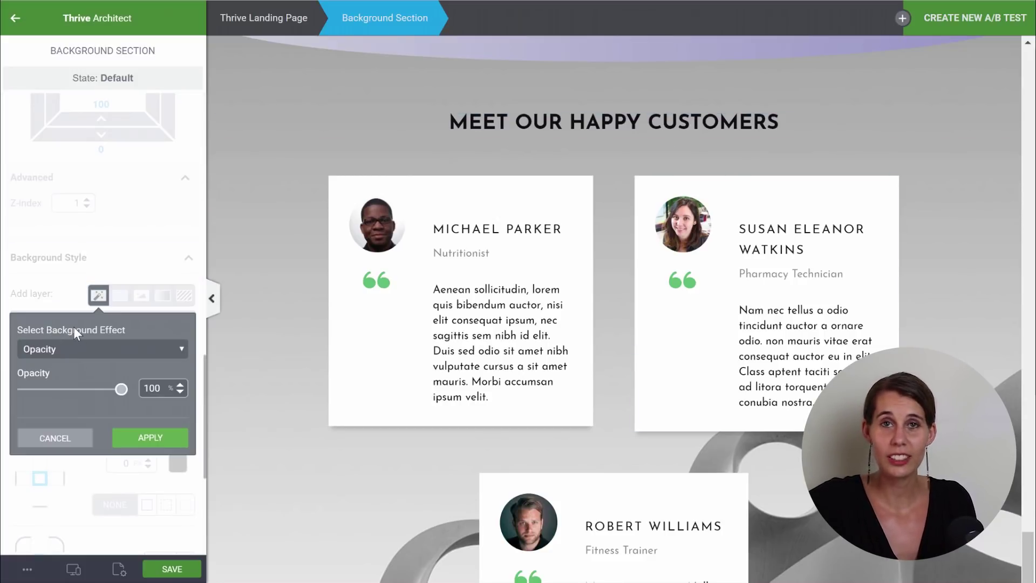
pyautogui.moveTo(123, 398); pyautogui.dragTo(36, 398)
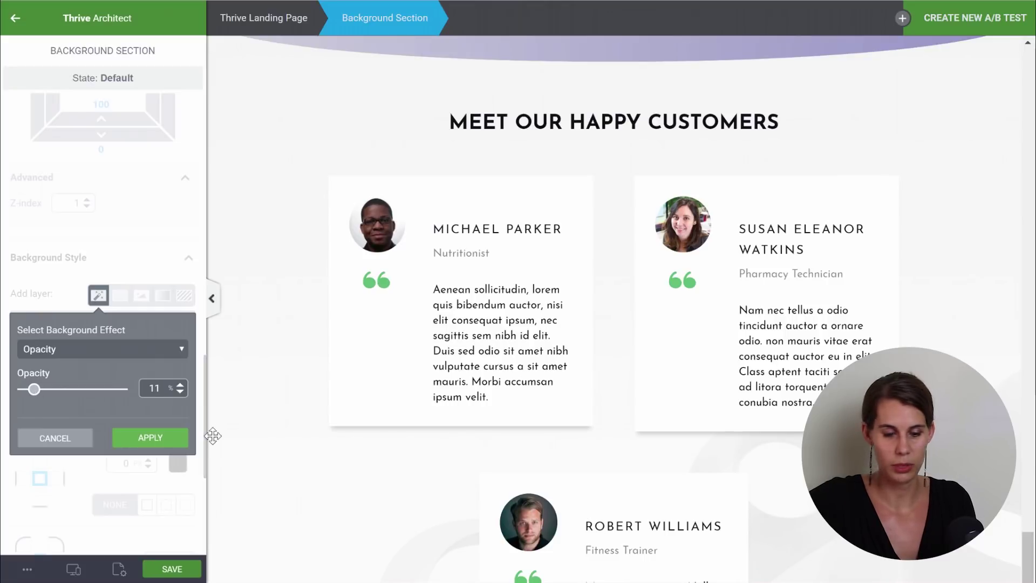
pyautogui.click(157, 440)
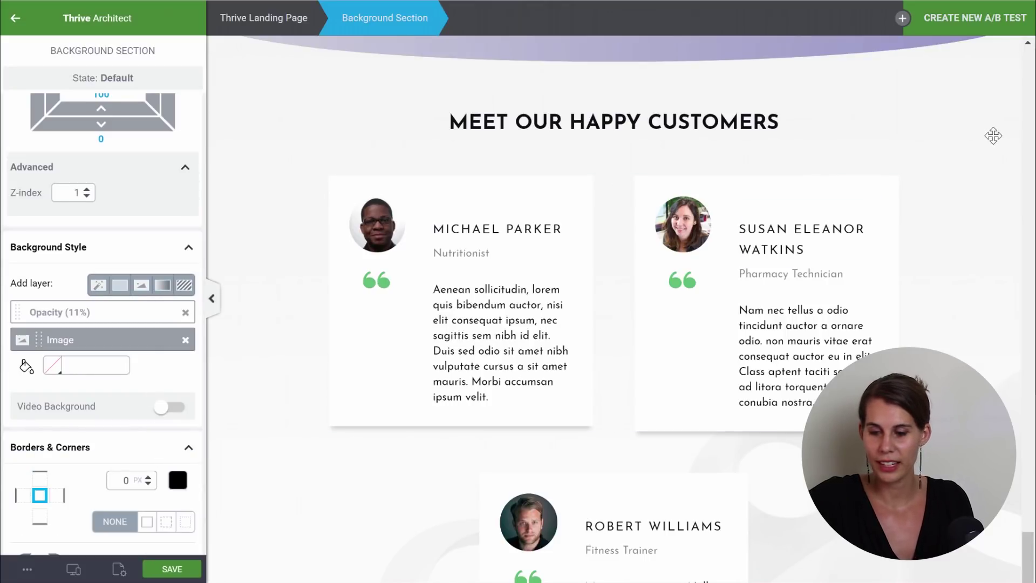
# Recolor the green quotation mark in the first testimonial to the saved lavender #bfc7e4.
pyautogui.scroll(-4, 993, 135)
pyautogui.scroll(3, 993, 135)
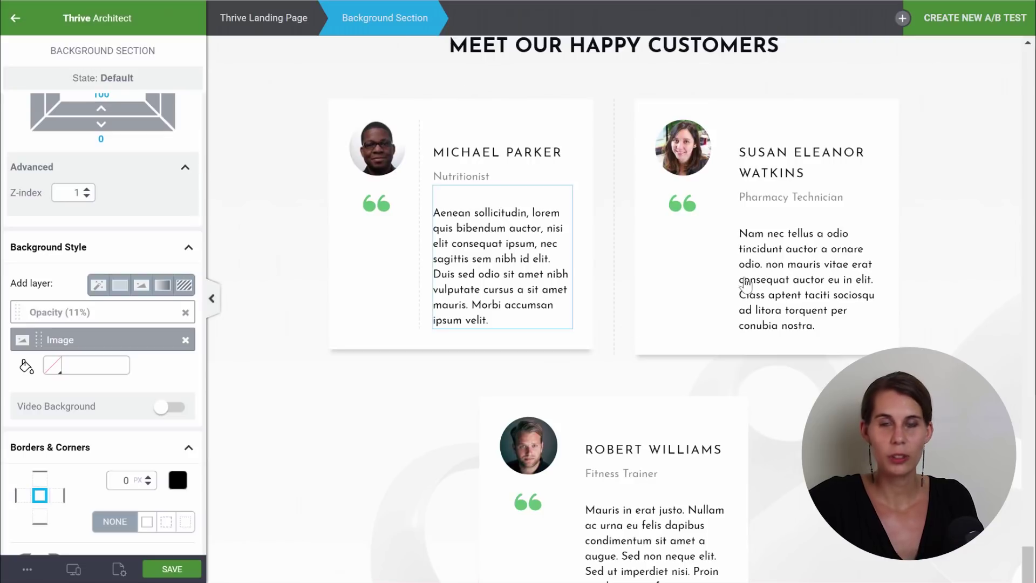
pyautogui.click(369, 203)
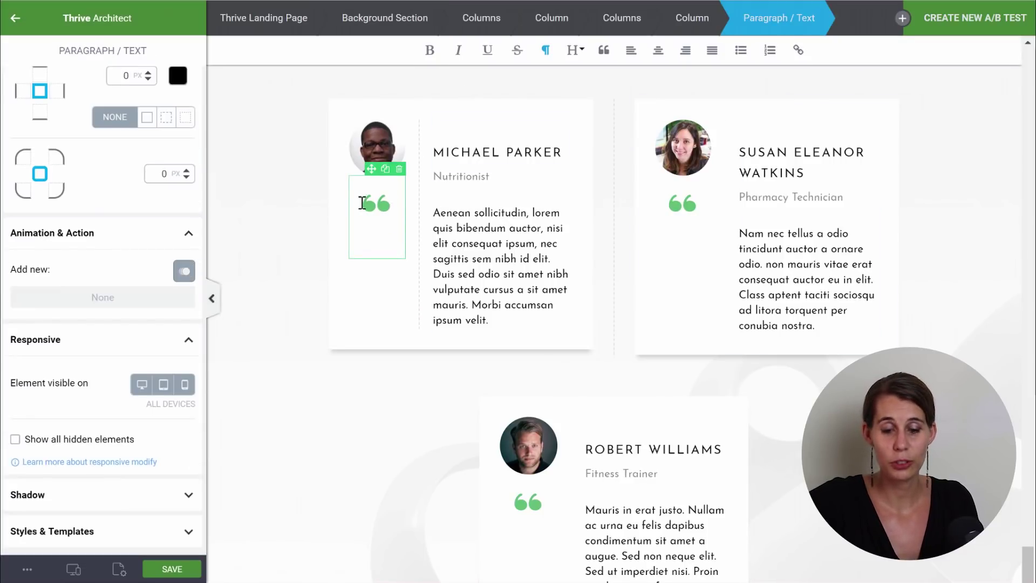
pyautogui.doubleClick(369, 203)
pyautogui.scroll(10, 137, 135)
pyautogui.scroll(2, 137, 132)
pyautogui.click(35, 120)
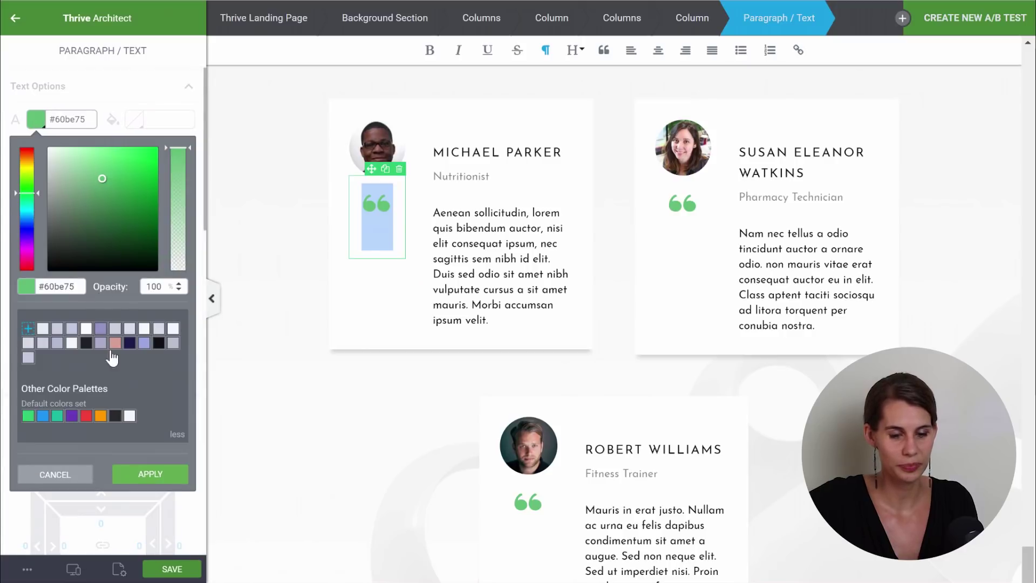
pyautogui.click(71, 328)
pyautogui.click(150, 474)
# Recolor the green quotation mark in the second testimonial to #bfc7e4.
pyautogui.doubleClick(683, 203)
pyautogui.click(35, 120)
pyautogui.click(72, 331)
pyautogui.click(154, 486)
pyautogui.click(447, 368)
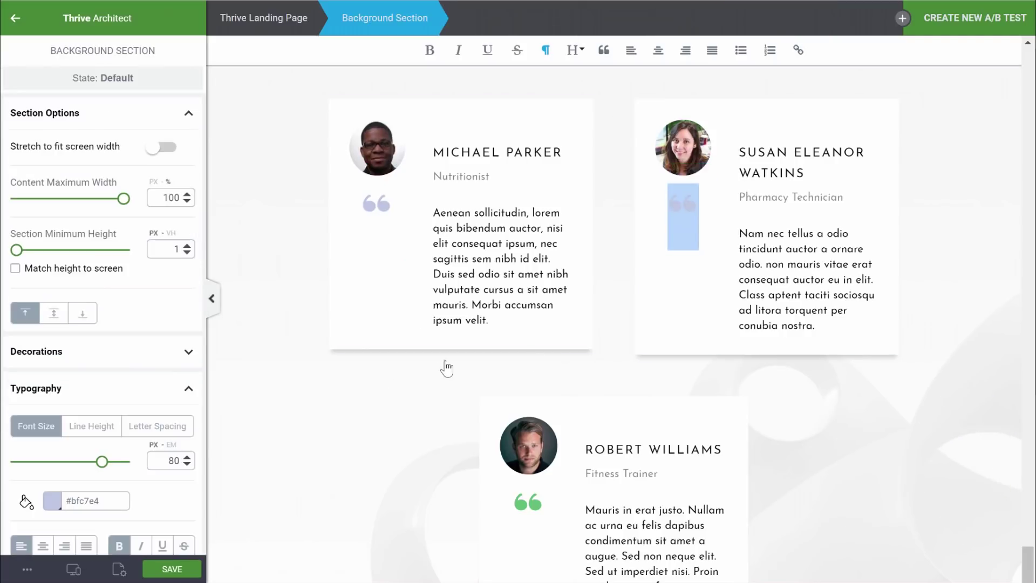
# Recolor the green quotation mark in the fitness trainer's testimonial to #bfc7e4.
pyautogui.scroll(-3, 447, 369)
pyautogui.doubleClick(528, 350)
pyautogui.click(36, 119)
pyautogui.click(71, 331)
pyautogui.click(150, 481)
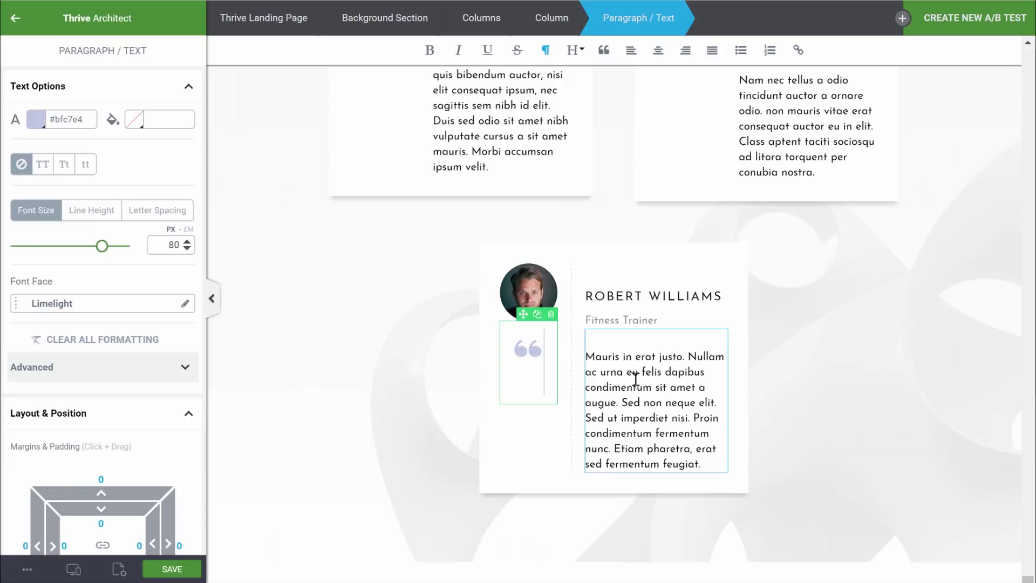
# Replace the food bowl image of the content box in the product benefits section with emerald-ring_03 from the media library.
pyautogui.scroll(3, 820, 363)
pyautogui.scroll(-5, 821, 363)
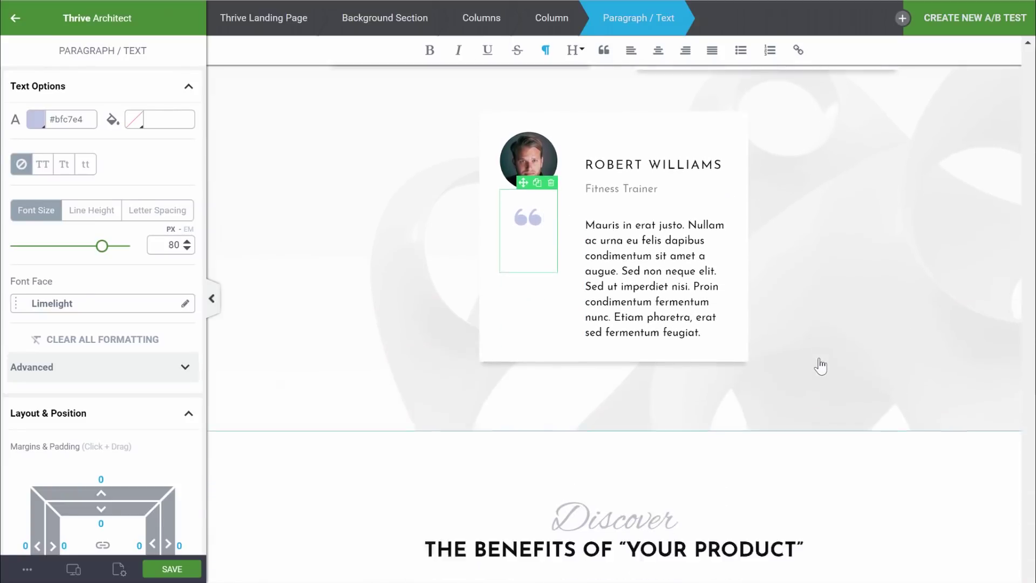
pyautogui.scroll(-5, 819, 362)
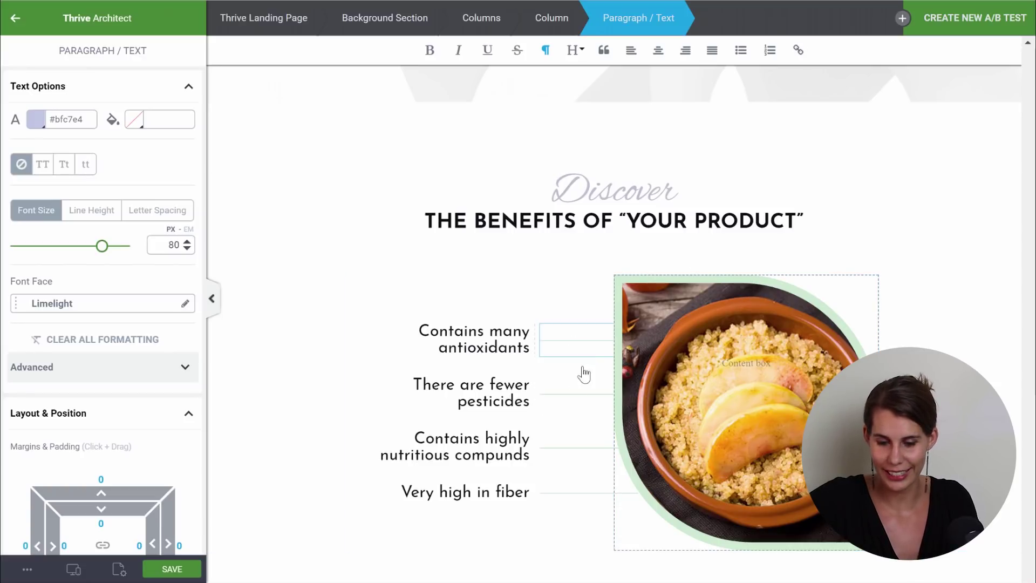
pyautogui.click(743, 337)
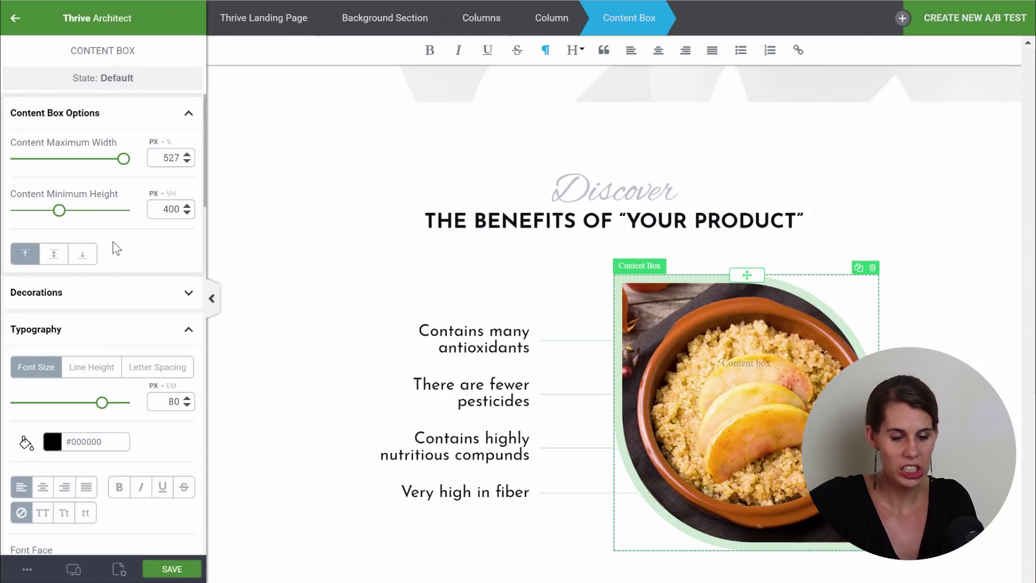
pyautogui.scroll(-15, 112, 243)
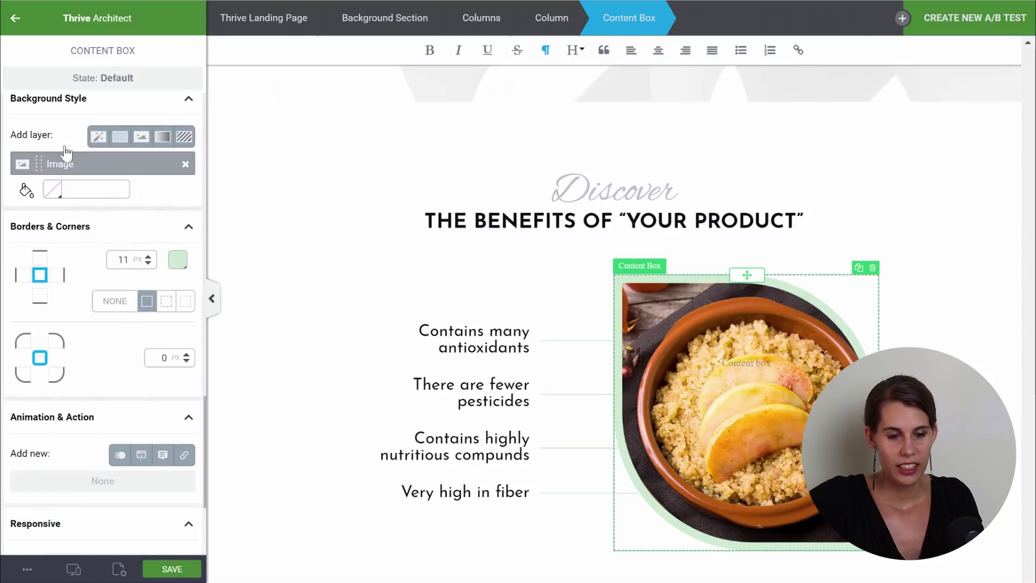
pyautogui.click(55, 168)
pyautogui.click(64, 222)
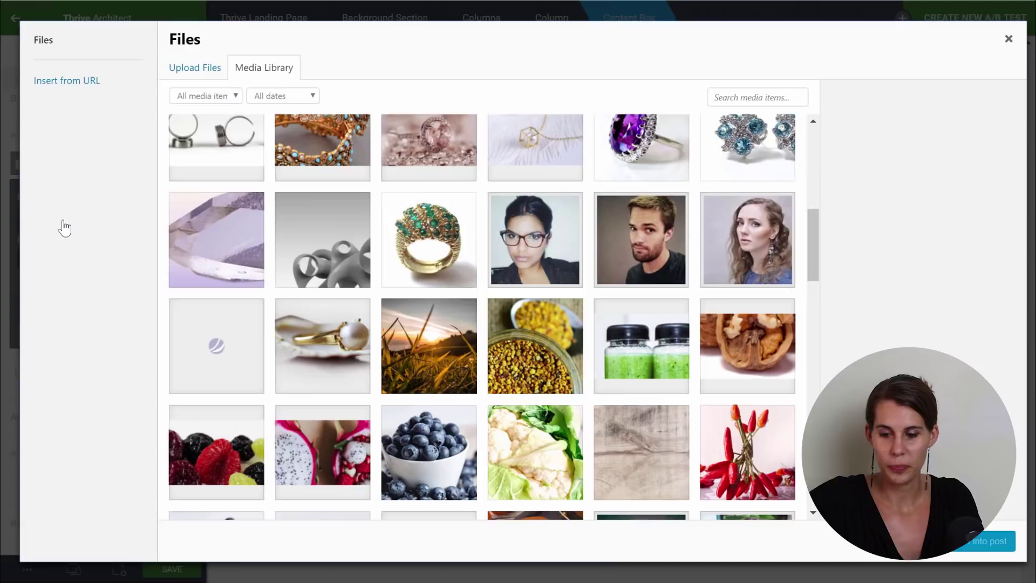
pyautogui.click(427, 259)
pyautogui.click(949, 550)
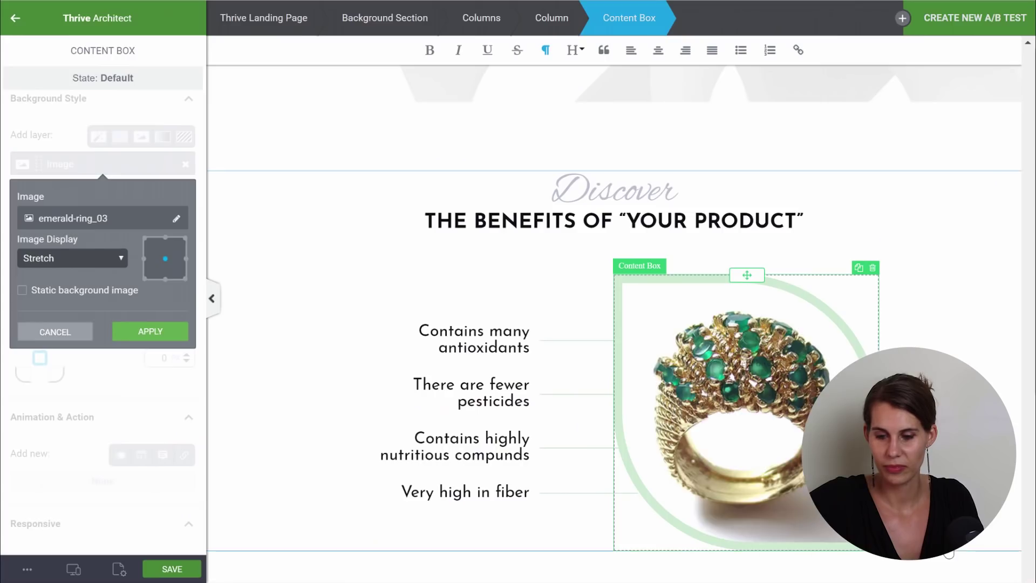
pyautogui.click(181, 338)
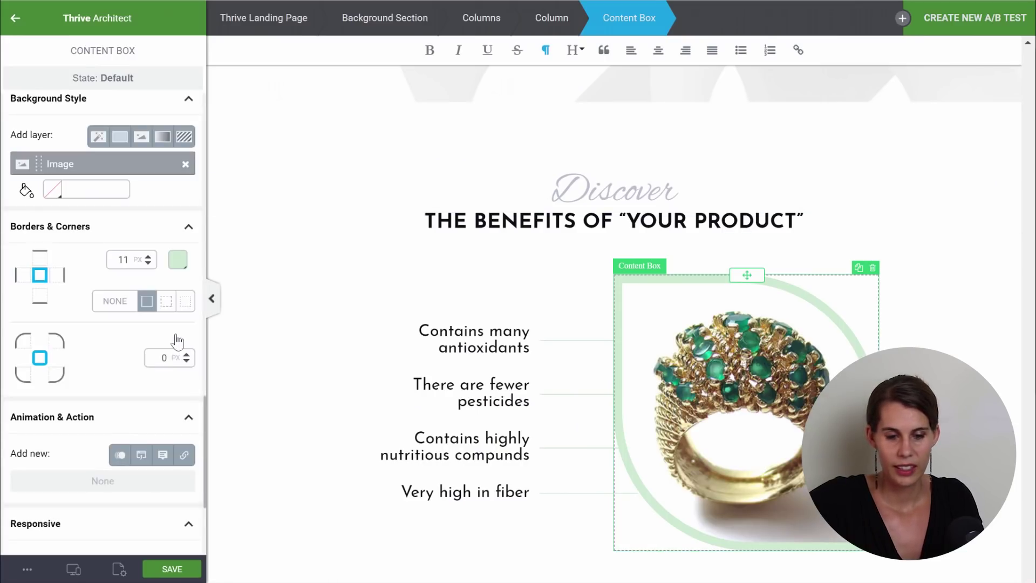
# Recolor the green border of the emerald ring content box to the saved lavender #c7ccdc.
pyautogui.click(178, 260)
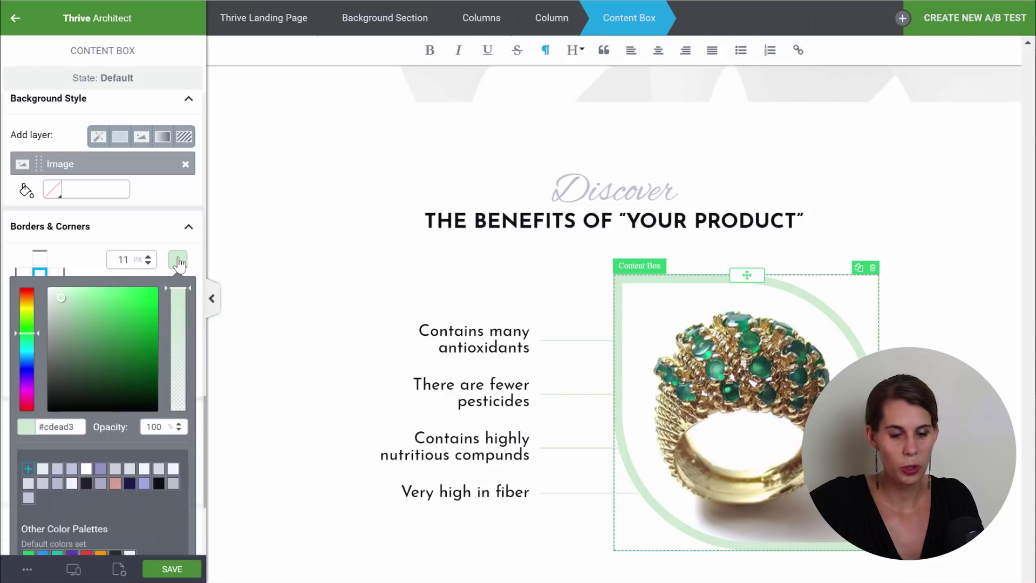
pyautogui.click(57, 306)
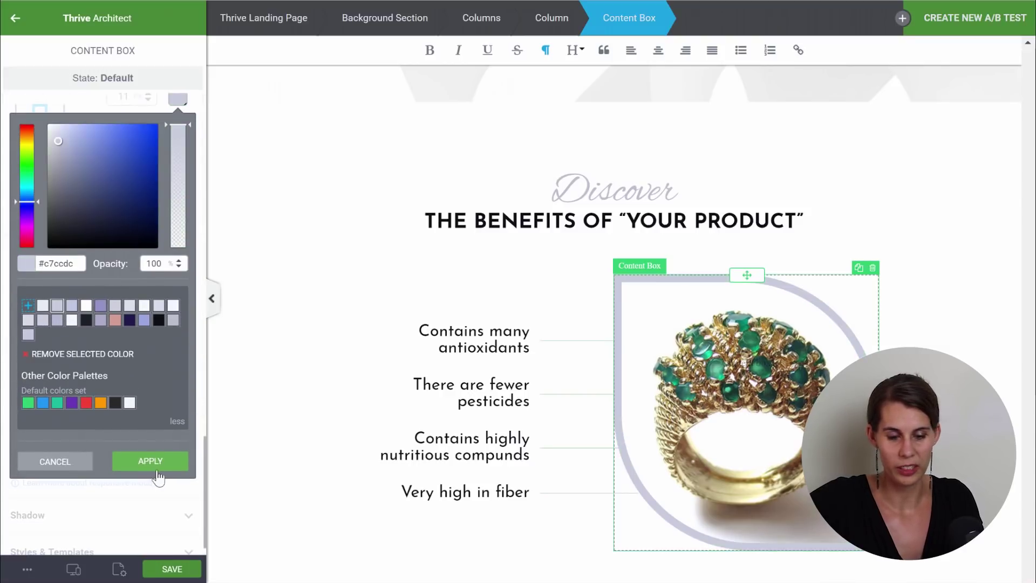
pyautogui.click(159, 465)
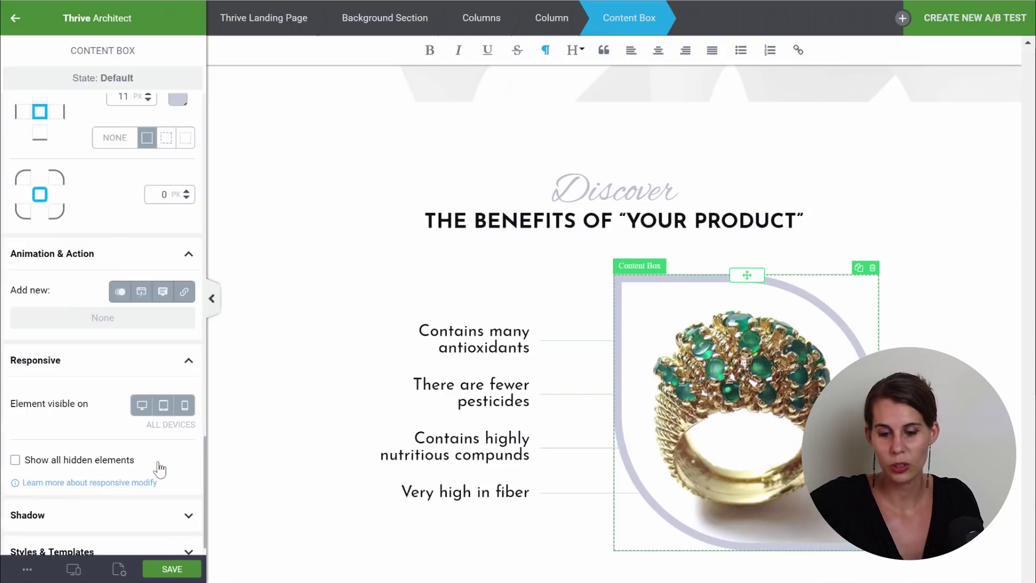
# Recolor the green divider lines beside the antioxidants and pesticides benefits to #c7ccdc.
pyautogui.click(580, 345)
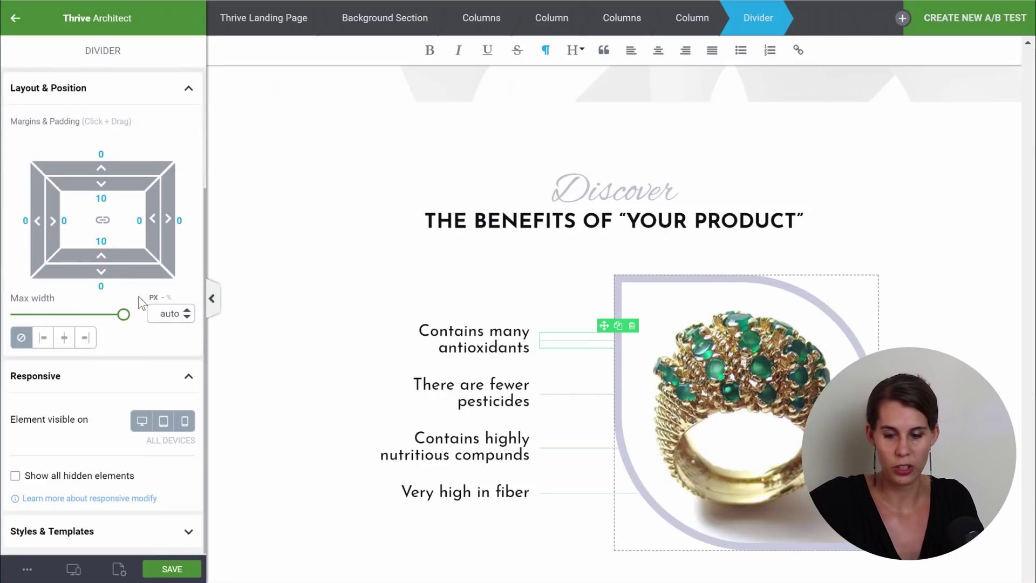
pyautogui.scroll(3, 140, 301)
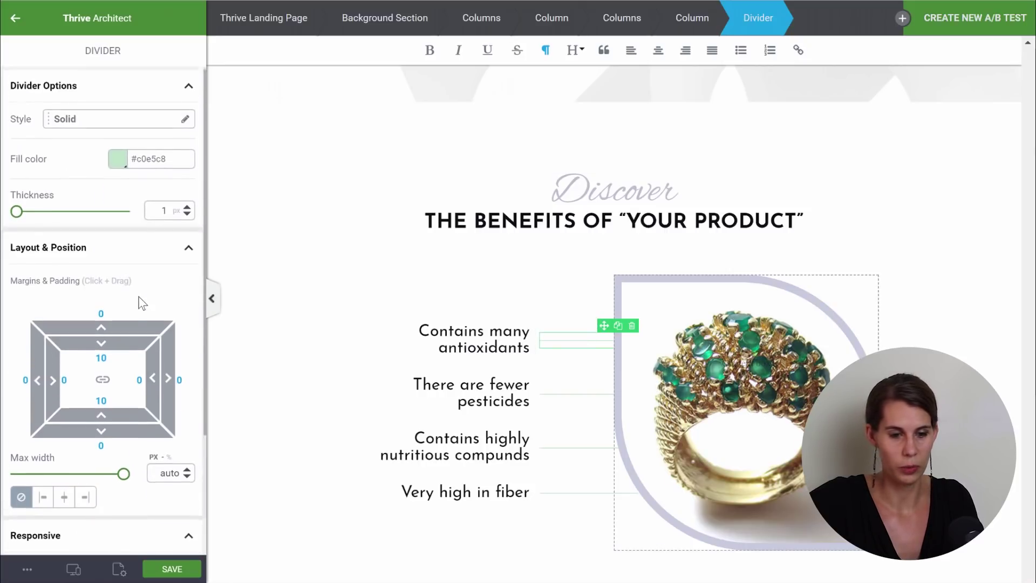
pyautogui.click(117, 160)
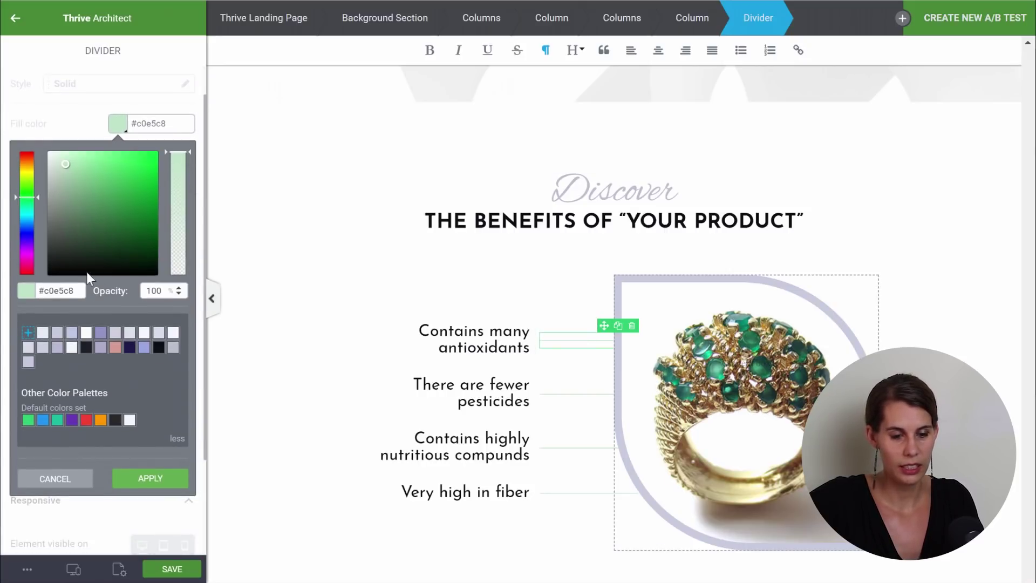
pyautogui.click(57, 333)
pyautogui.click(152, 489)
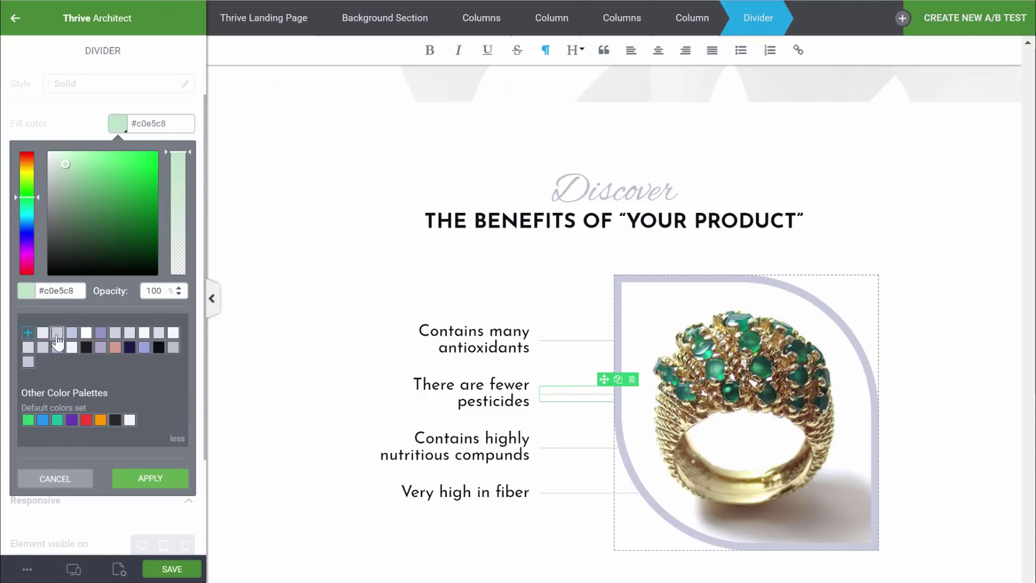
pyautogui.click(57, 333)
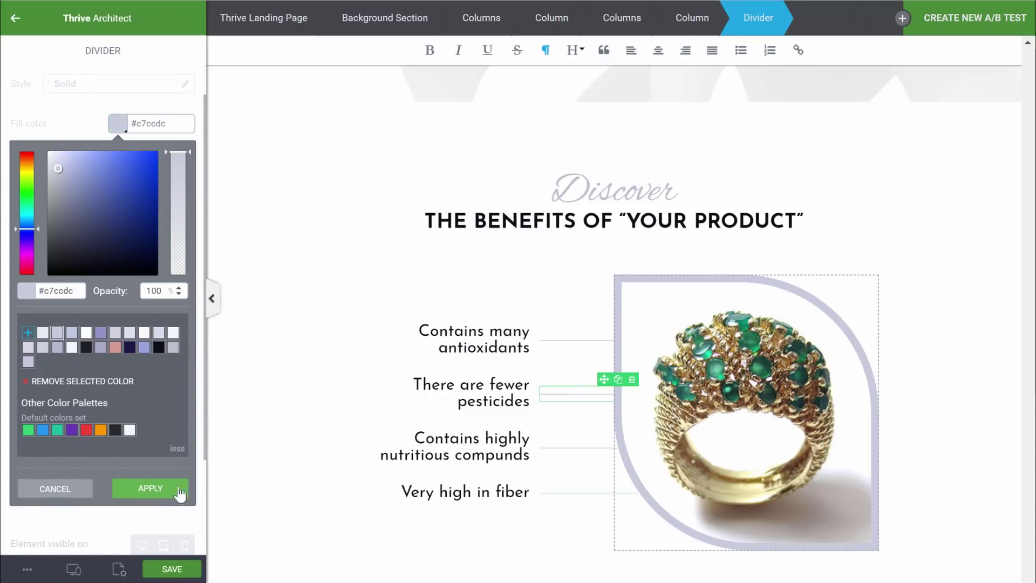
pyautogui.click(151, 478)
# Recolor the divider lines beside the nutritious compounds and fiber benefits to #c7ccdc.
pyautogui.click(577, 448)
pyautogui.click(118, 124)
pyautogui.click(58, 333)
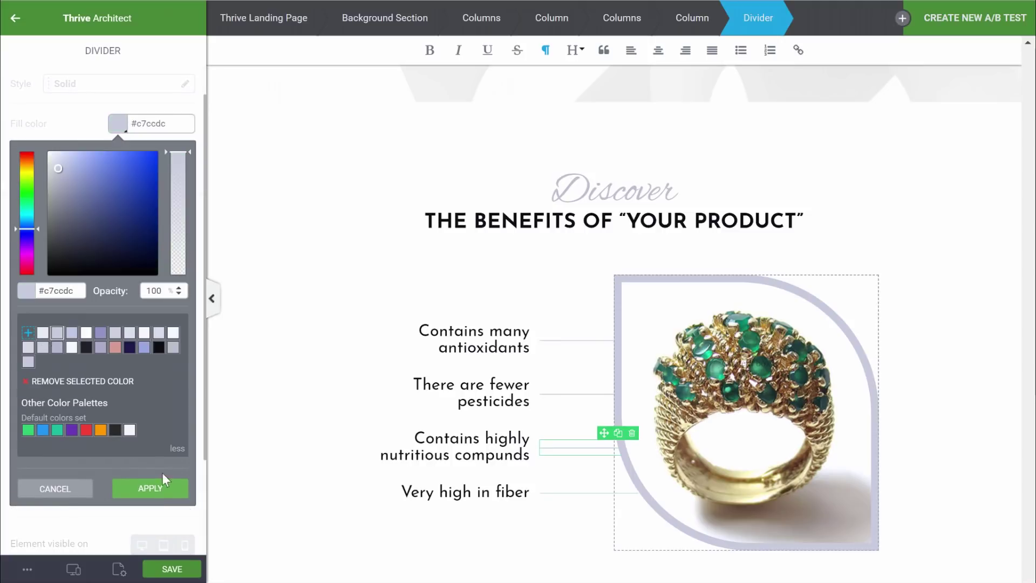
pyautogui.click(151, 478)
pyautogui.click(593, 493)
pyautogui.click(118, 123)
pyautogui.click(57, 333)
pyautogui.click(152, 487)
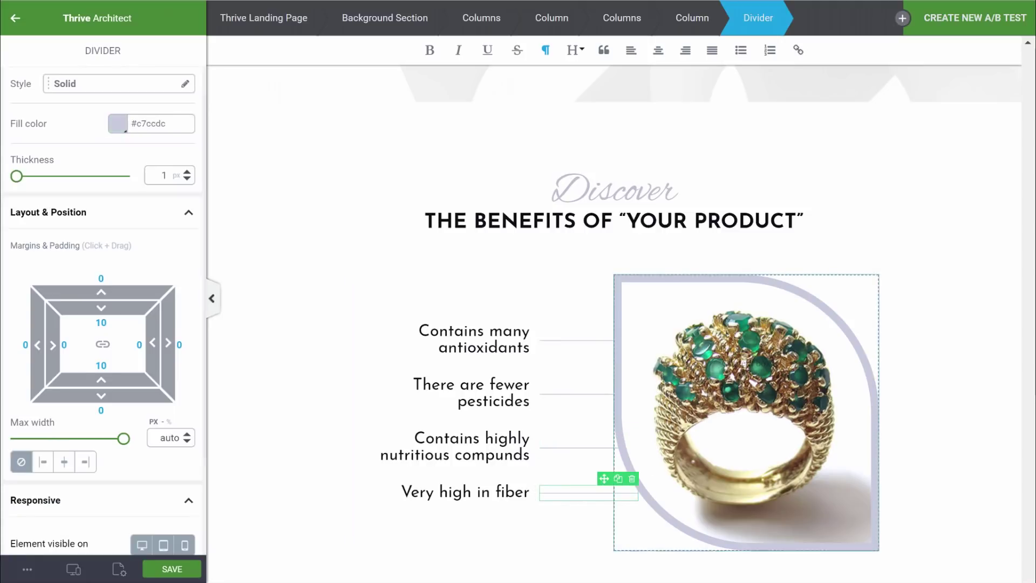
# Remove the linear gradient from the footer's grass field content box and replace its background image with img-footer_02.
pyautogui.click(1001, 280)
pyautogui.scroll(-7, 1001, 281)
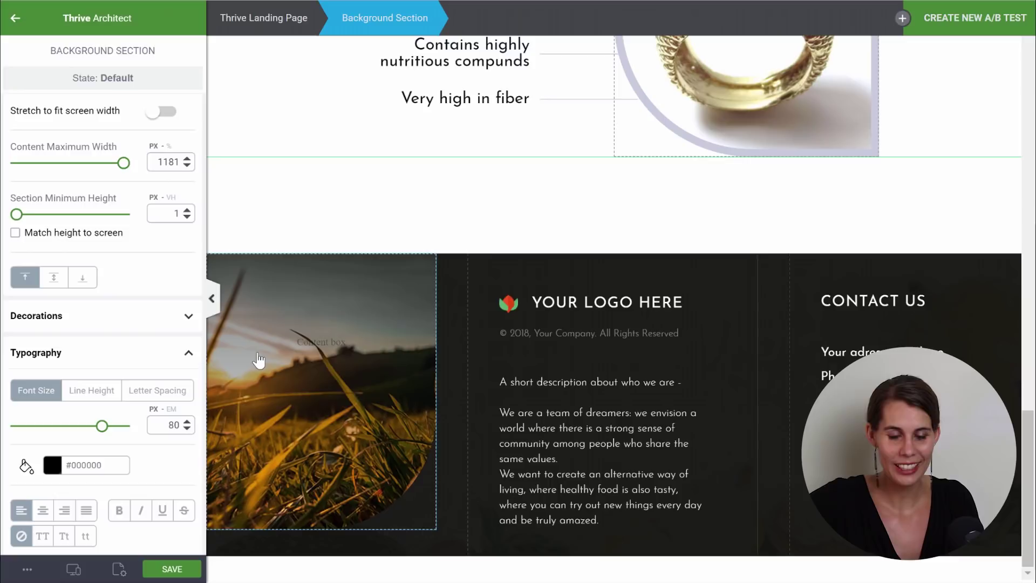
pyautogui.click(259, 358)
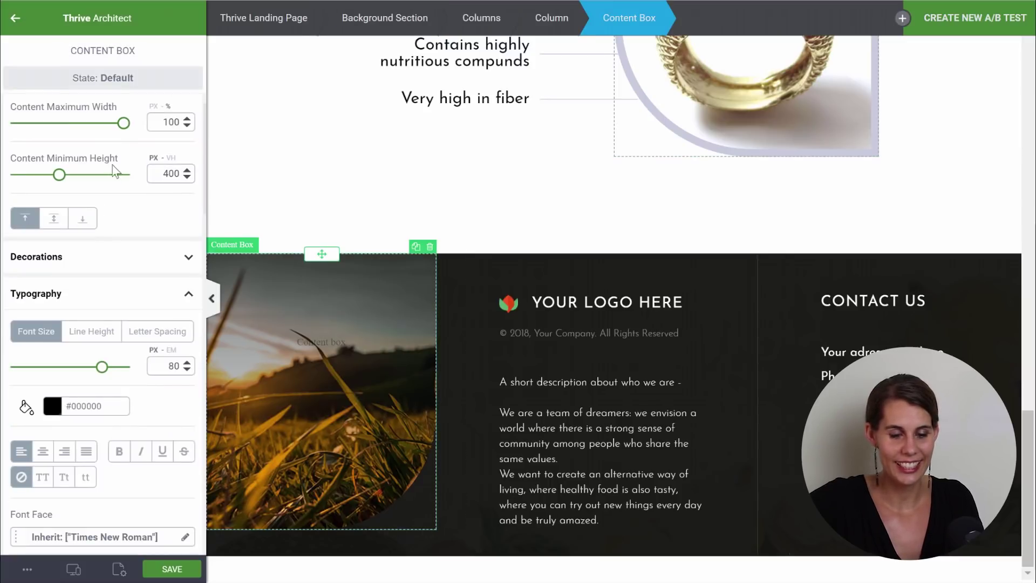
pyautogui.scroll(-10, 104, 235)
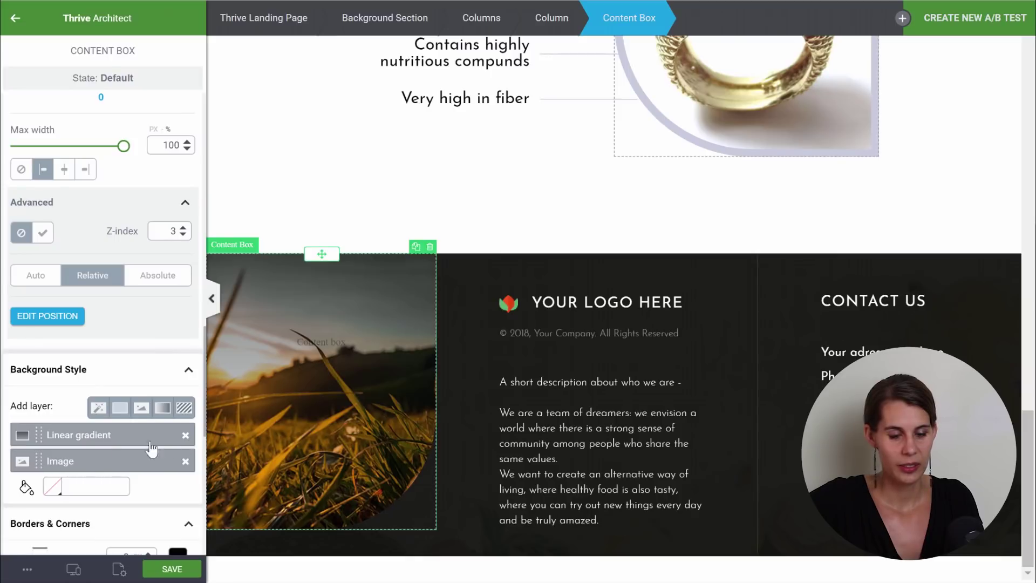
pyautogui.click(186, 435)
pyautogui.click(64, 435)
pyautogui.click(94, 399)
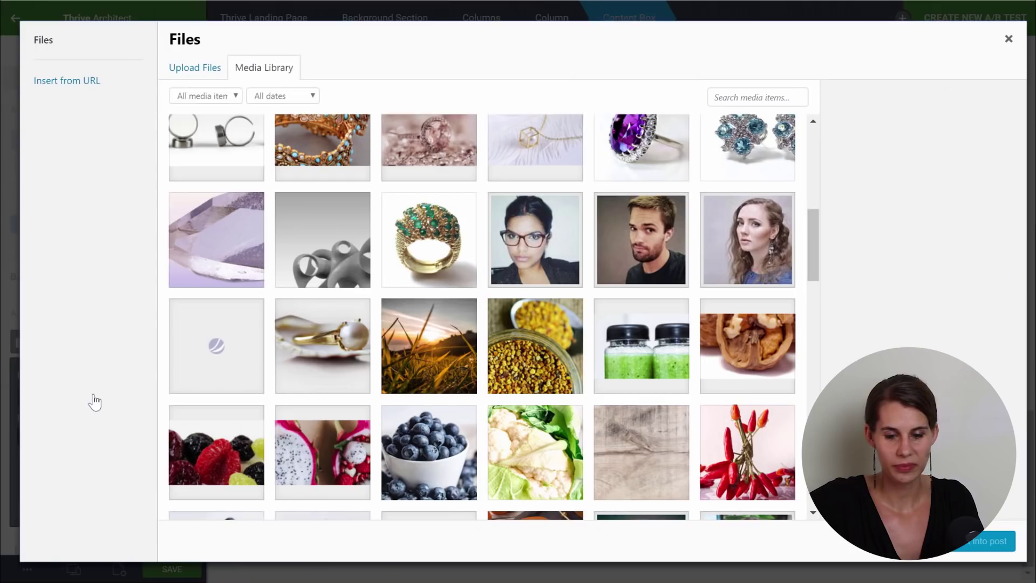
pyautogui.scroll(1, 438, 218)
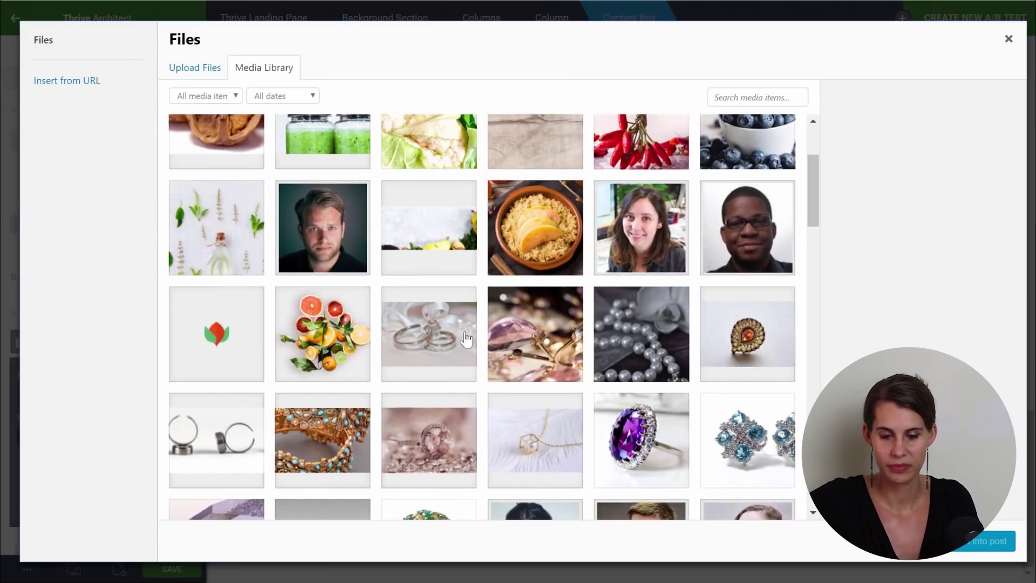
pyautogui.click(681, 308)
pyautogui.click(971, 542)
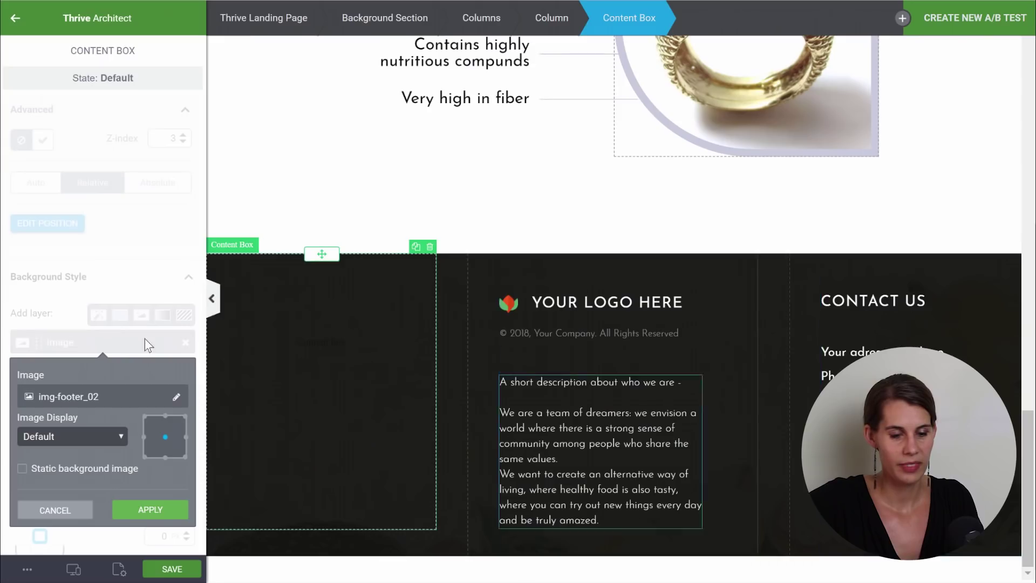
pyautogui.click(171, 517)
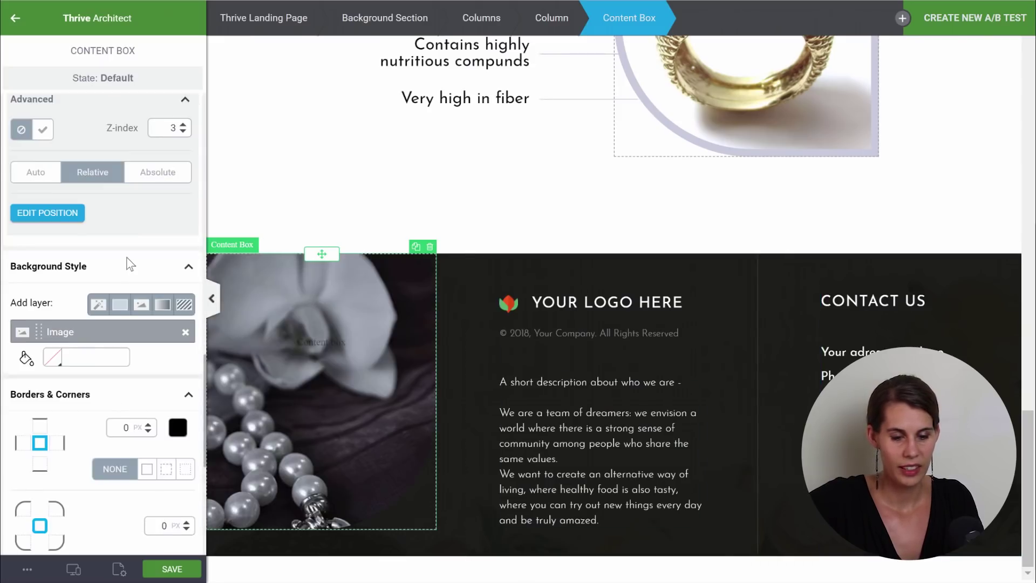
# Darken the pearl necklace image in the footer content box with an additional background layer.
pyautogui.click(99, 315)
pyautogui.moveTo(115, 412); pyautogui.dragTo(96, 422)
pyautogui.click(150, 457)
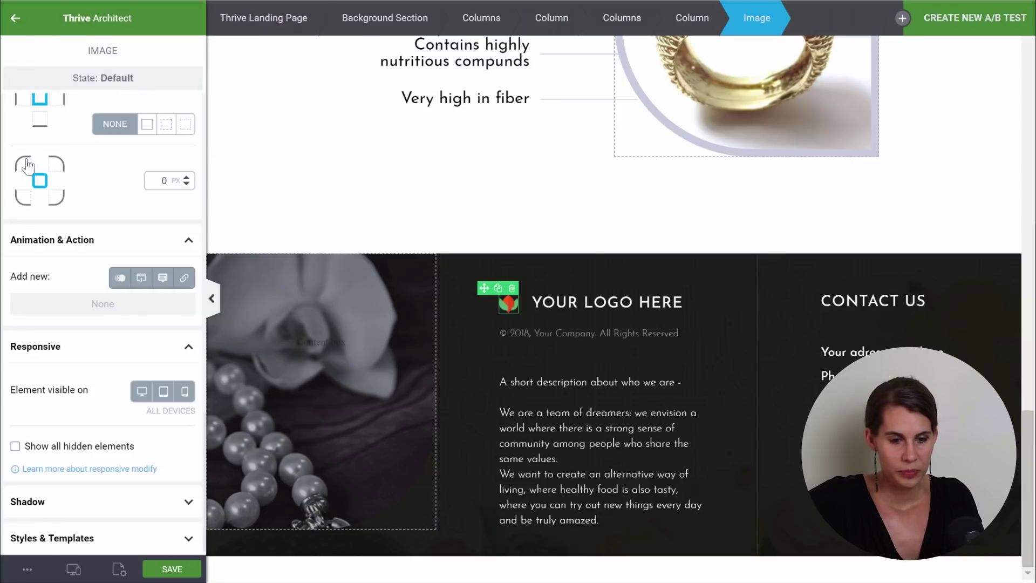
# Replace the footer's red and green logo image with logo-pictogram_03-1.png from the media library.
pyautogui.scroll(10, 97, 124)
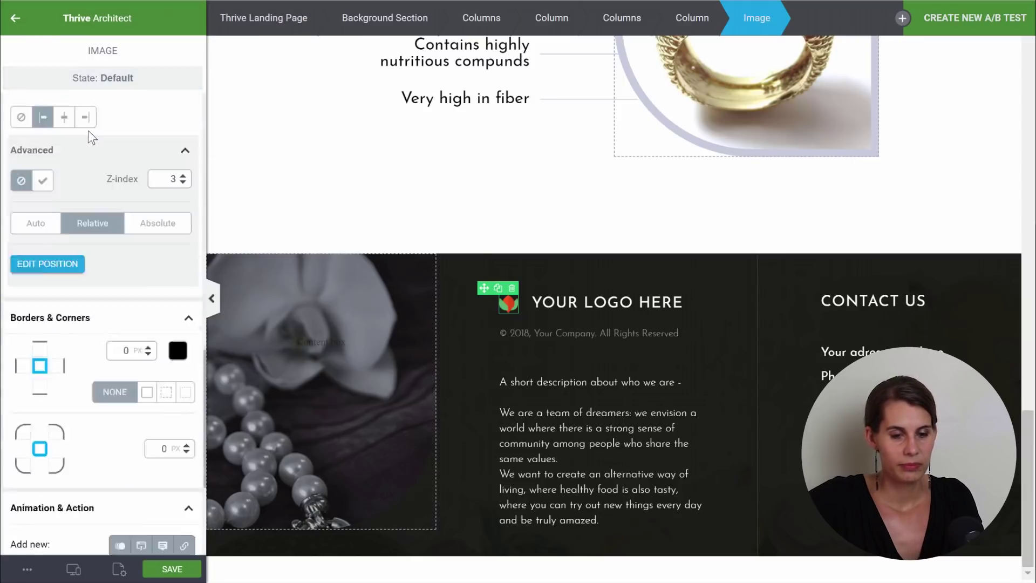
pyautogui.click(100, 147)
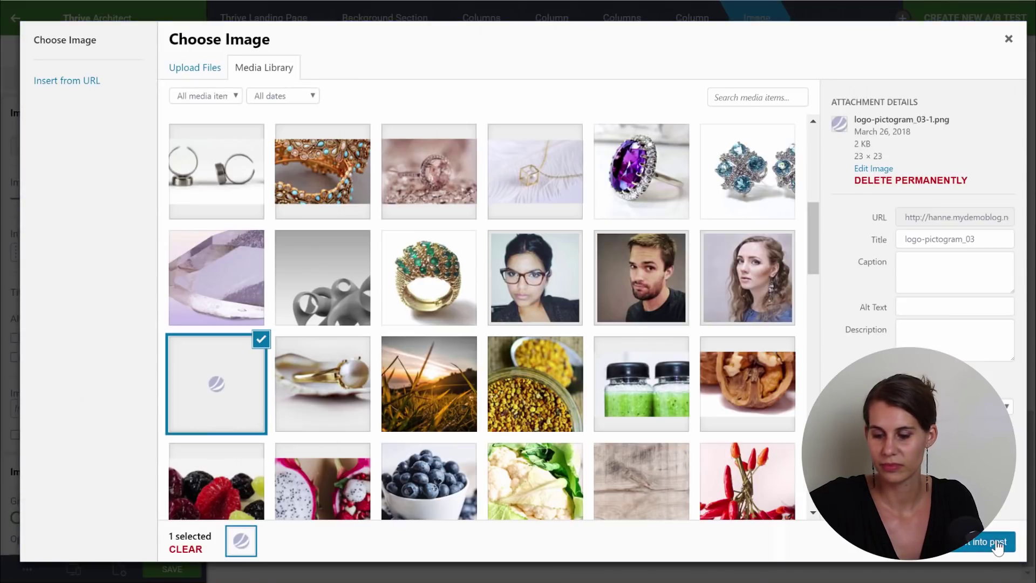
pyautogui.click(997, 545)
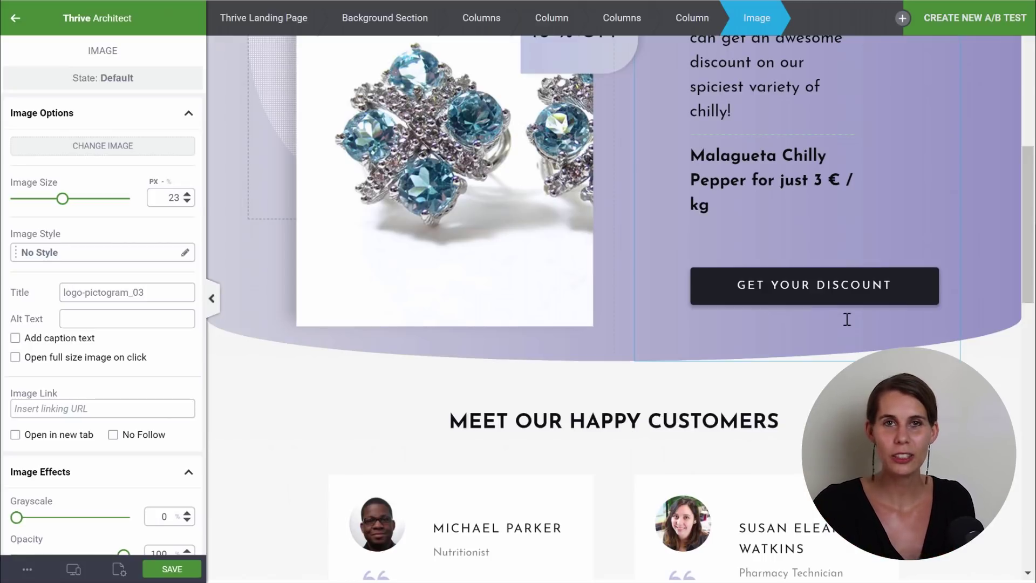
# Open the lightbox linked to the hero section's Get Your Discount button for editing.
pyautogui.scroll(12, 847, 319)
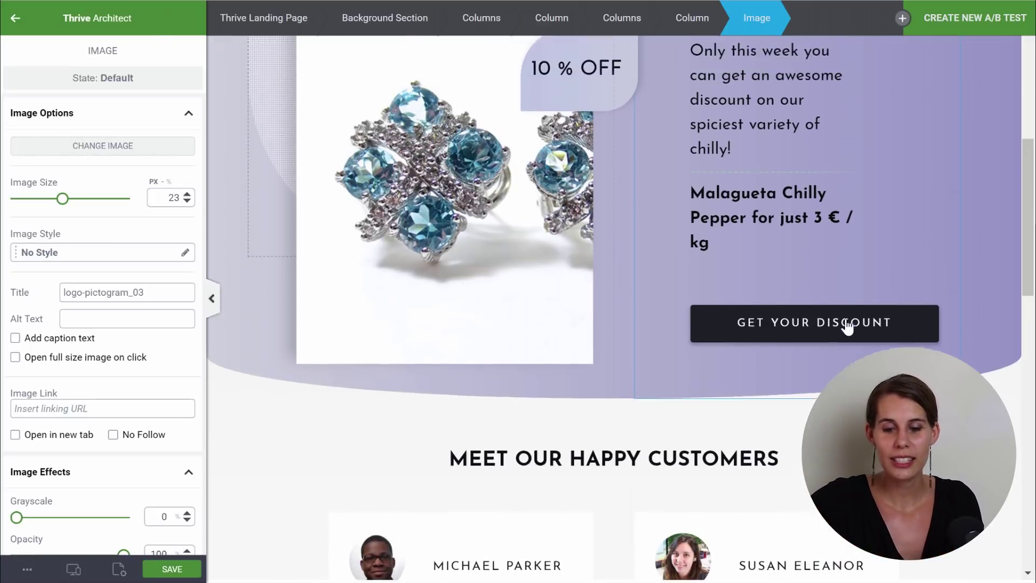
pyautogui.scroll(12, 847, 327)
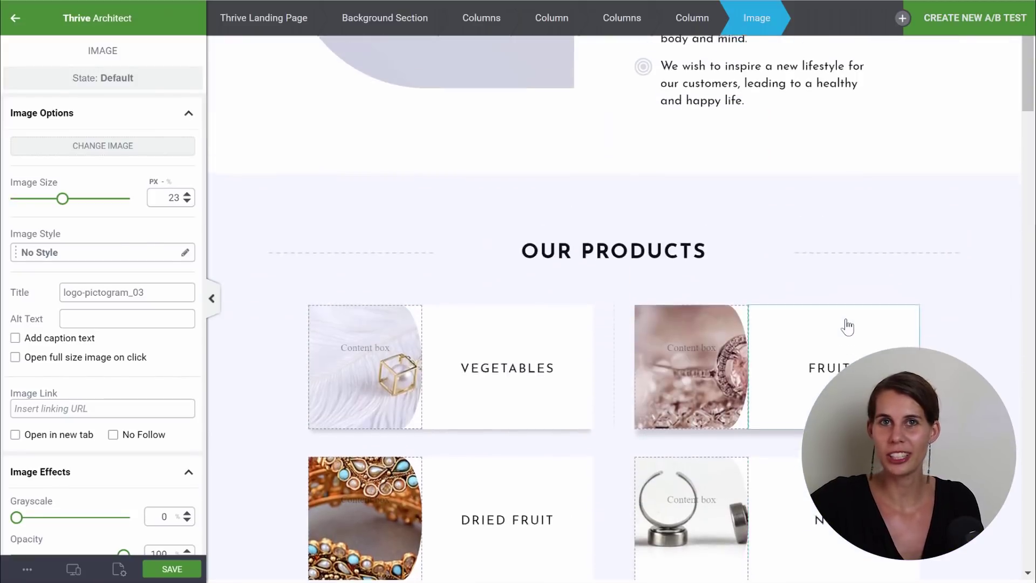
pyautogui.scroll(5, 847, 324)
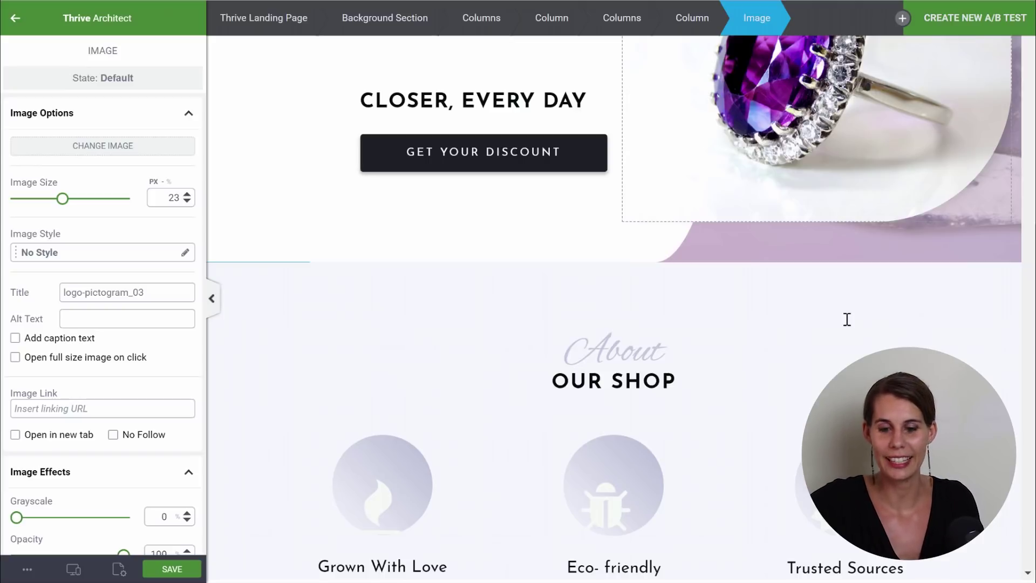
pyautogui.scroll(5, 847, 320)
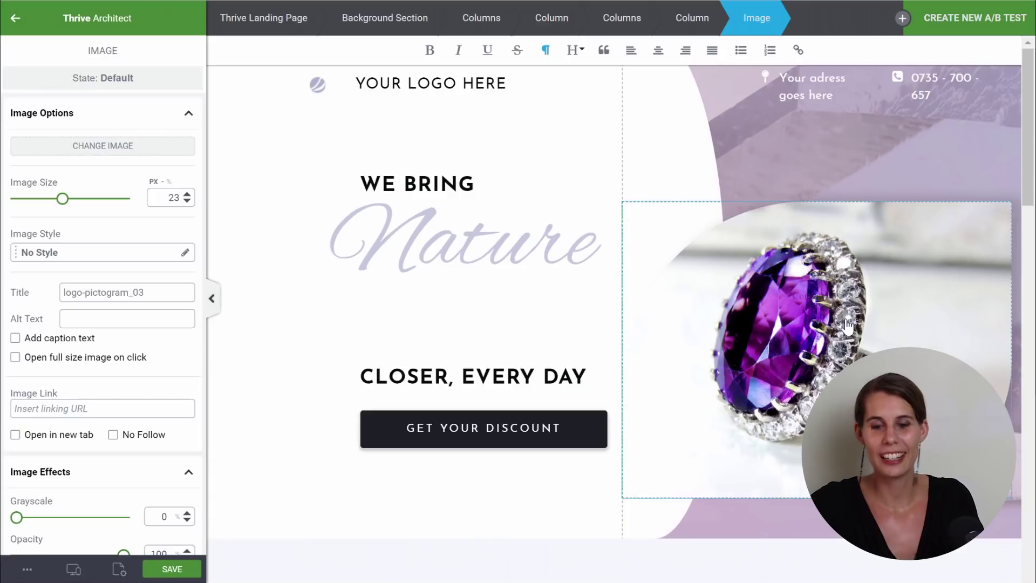
pyautogui.click(507, 421)
pyautogui.scroll(-10, 105, 389)
pyautogui.scroll(-10, 109, 395)
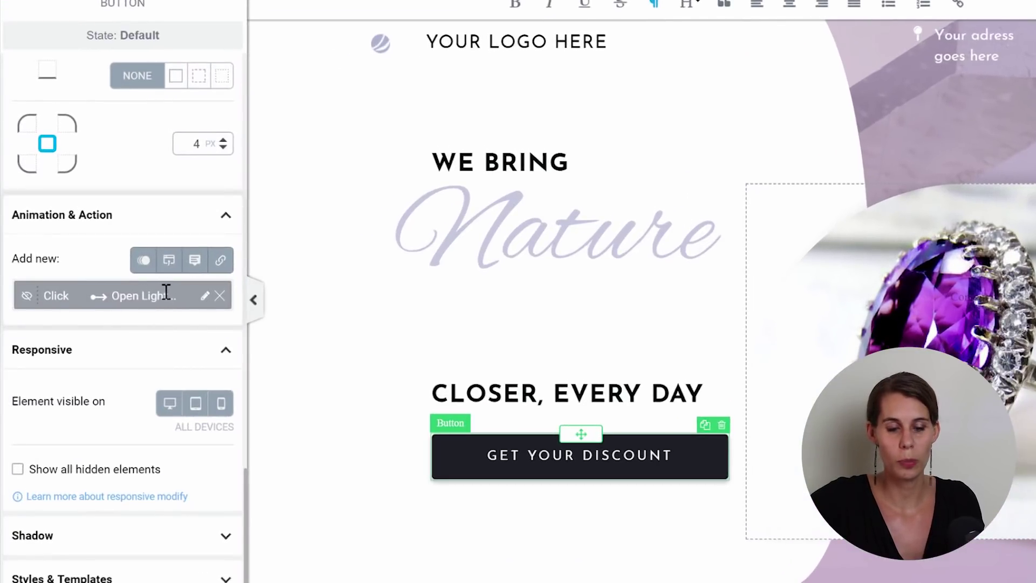
pyautogui.click(205, 296)
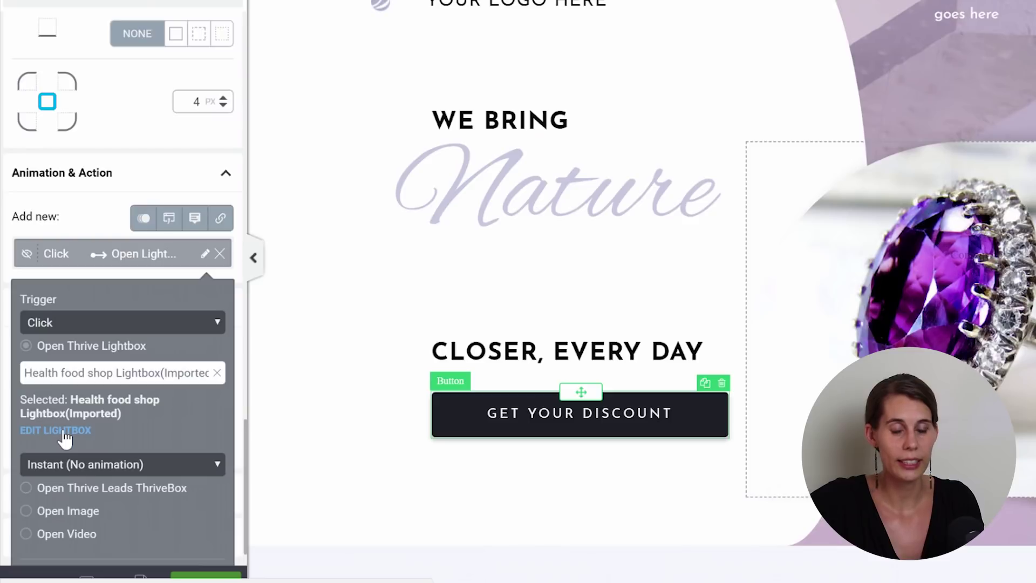
pyautogui.click(64, 434)
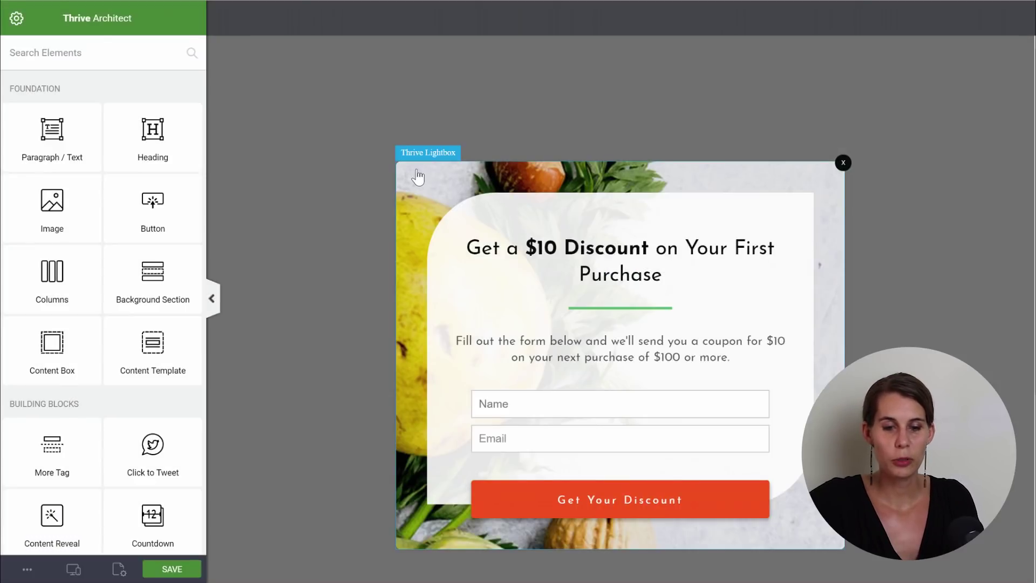
# Replace the lightbox's fruit background image with lightbox-img_03-1 from the media library.
pyautogui.click(418, 176)
pyautogui.scroll(-6, 78, 324)
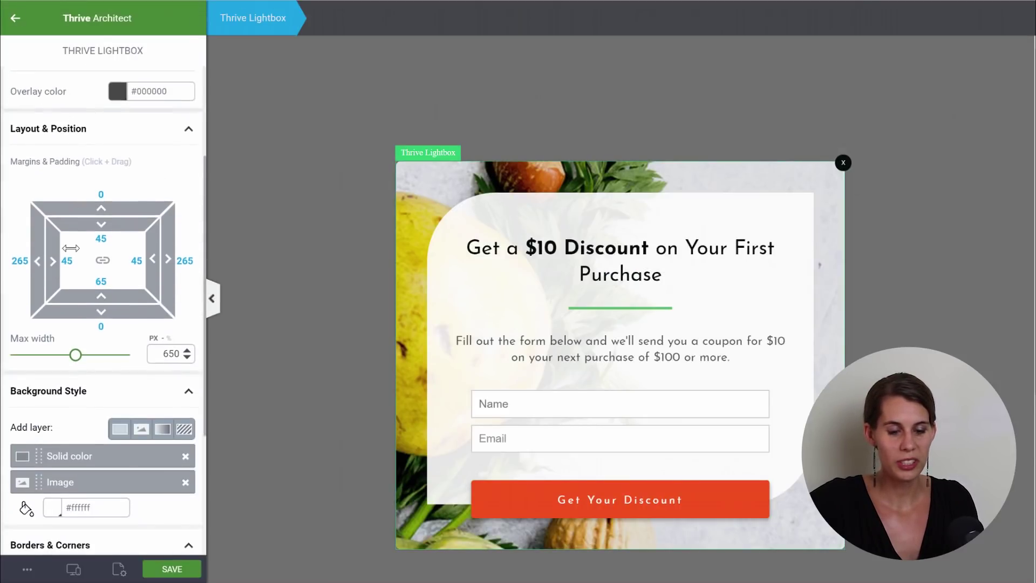
pyautogui.click(78, 332)
pyautogui.click(176, 393)
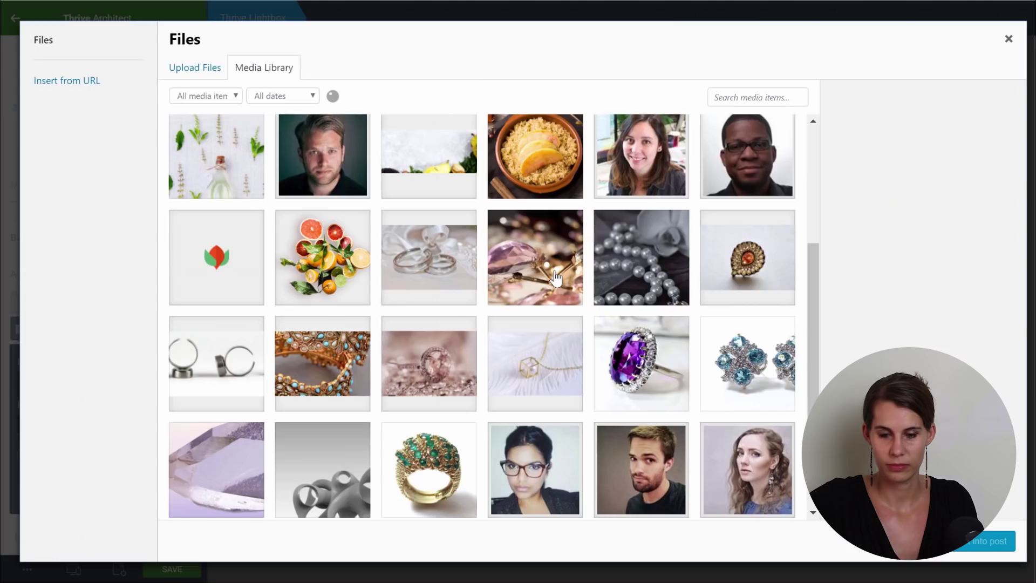
pyautogui.click(555, 278)
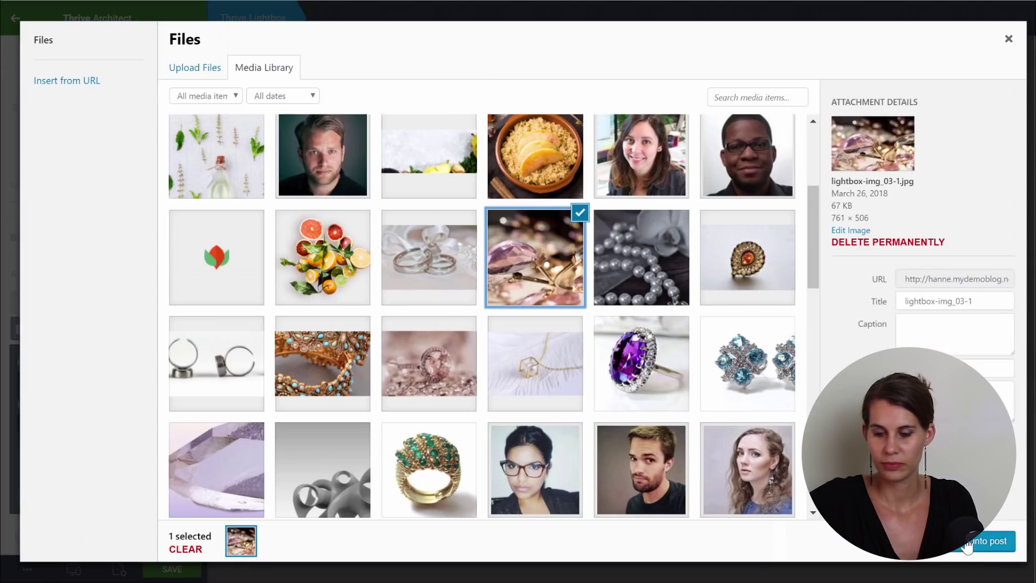
pyautogui.click(966, 545)
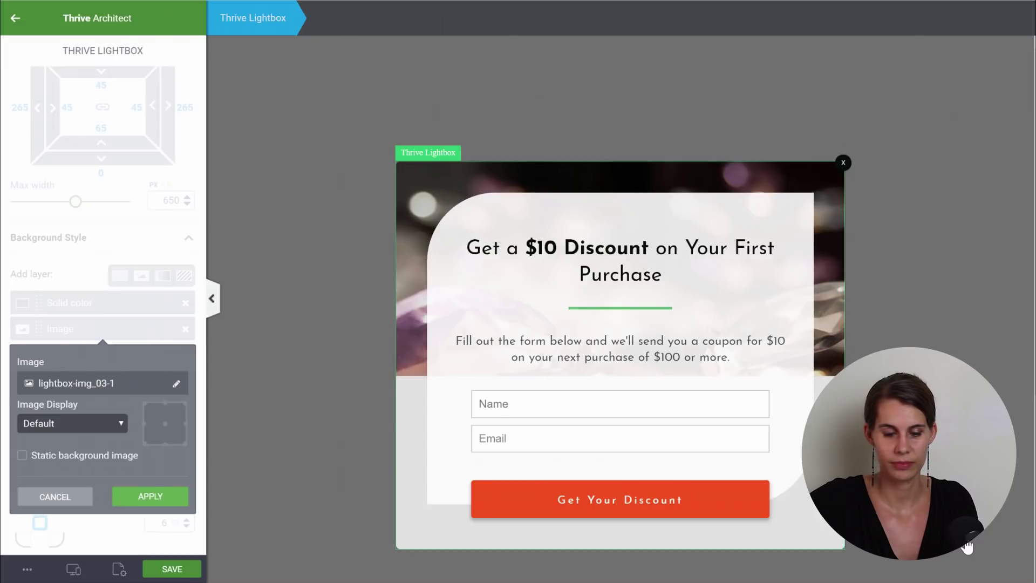
pyautogui.click(150, 496)
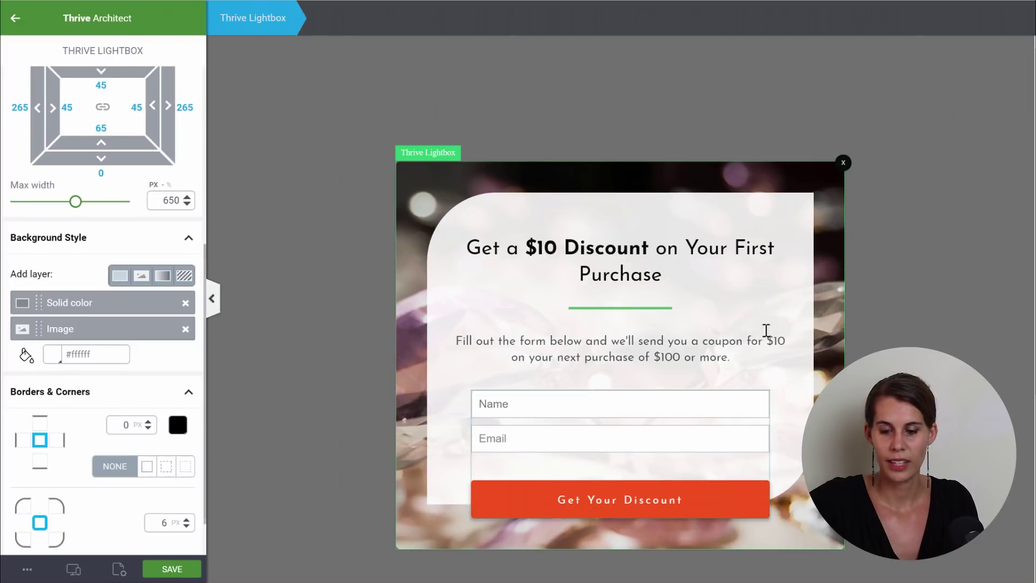
# Change the fill color of the green divider under the lightbox heading to the lavender swatch #9494c5.
pyautogui.click(639, 316)
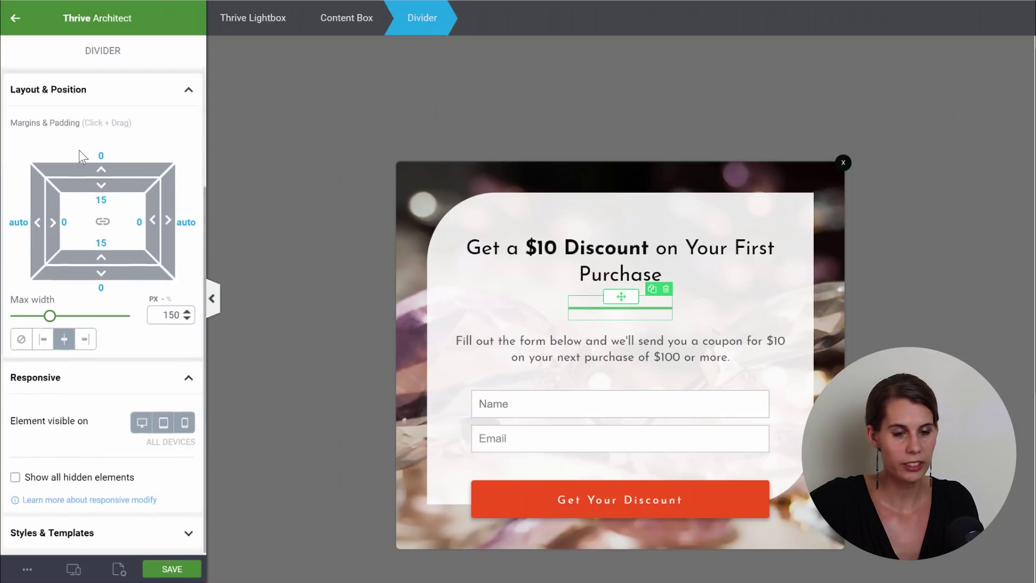
pyautogui.scroll(3, 79, 150)
pyautogui.click(117, 159)
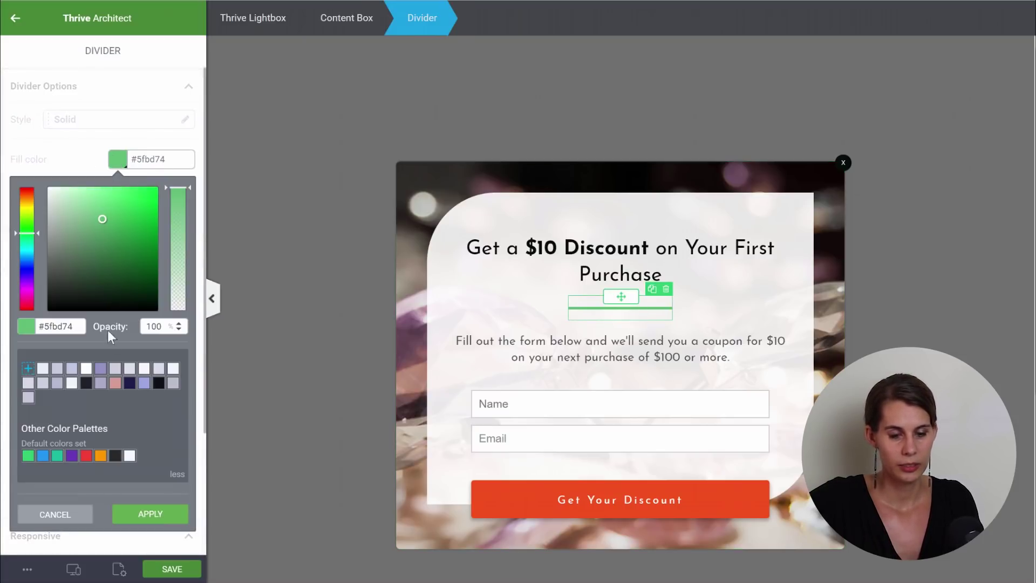
pyautogui.click(102, 371)
pyautogui.click(168, 528)
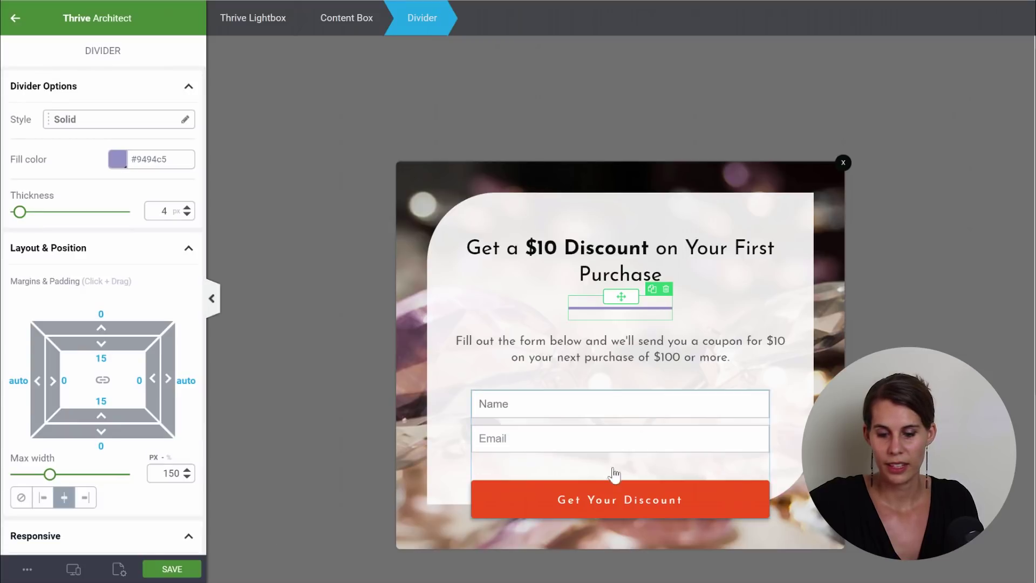
# Open the lightbox form's elements for editing and set the Get Your Discount submit button's color to #1d2025.
pyautogui.click(593, 480)
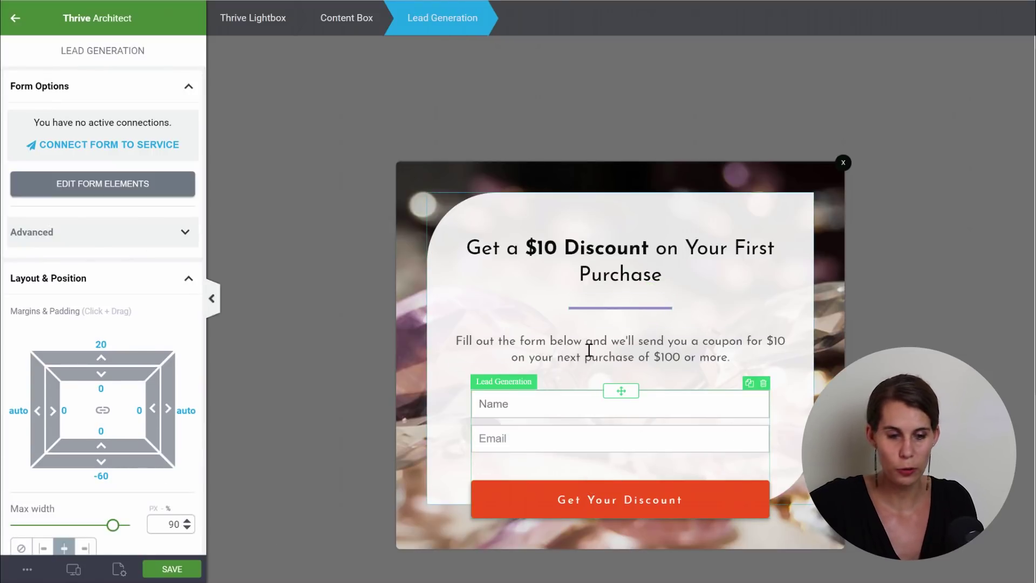
pyautogui.click(110, 185)
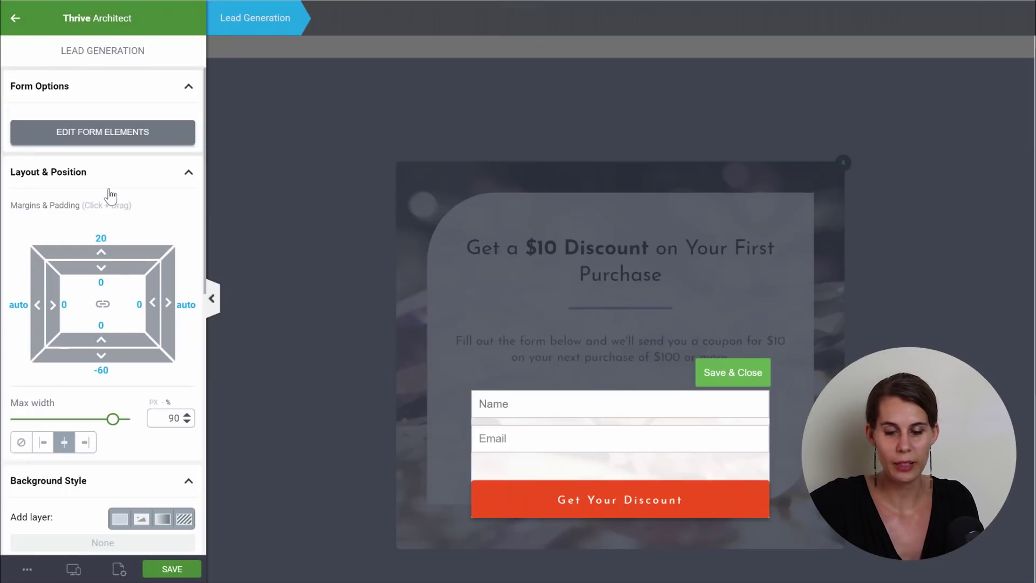
pyautogui.click(528, 496)
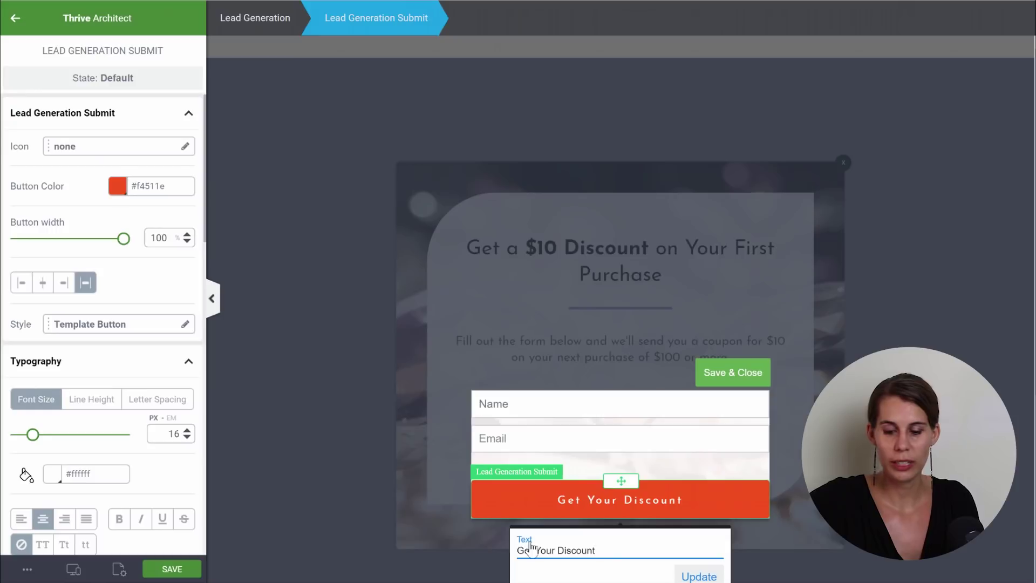
pyautogui.click(118, 190)
pyautogui.click(87, 378)
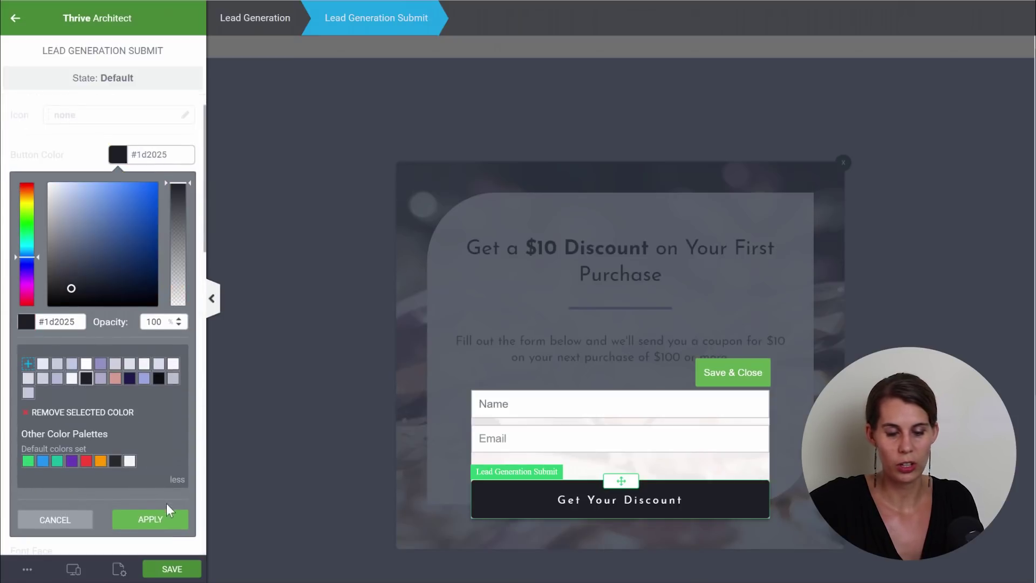
pyautogui.click(154, 521)
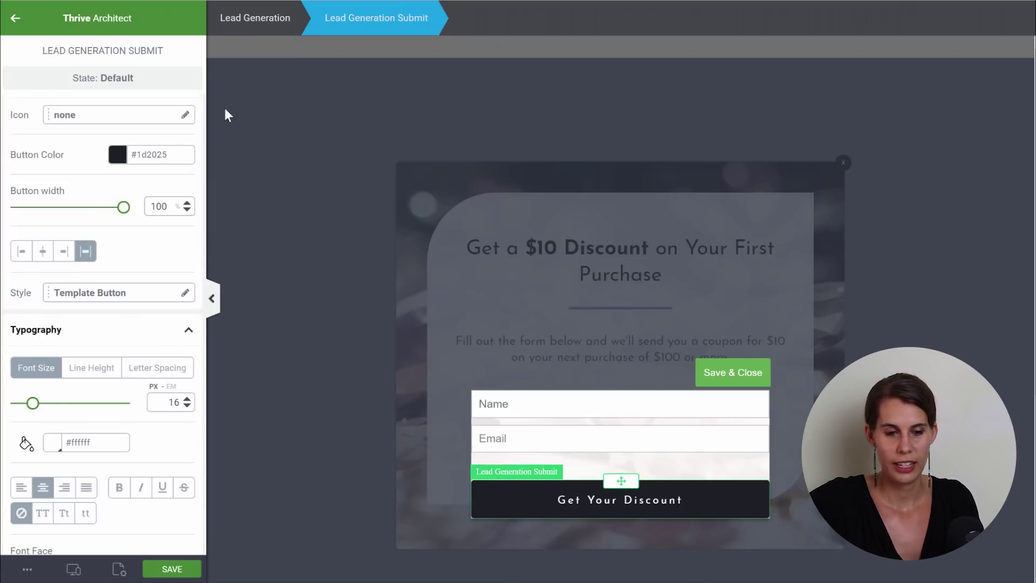
# Set the submit button's hover state background color to #0d0f14.
pyautogui.click(149, 79)
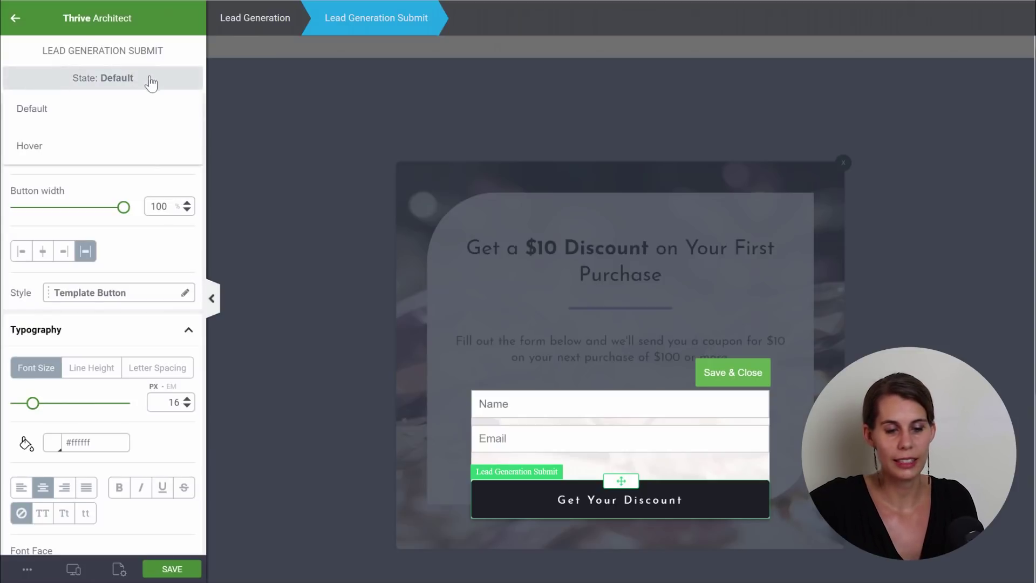
pyautogui.click(72, 154)
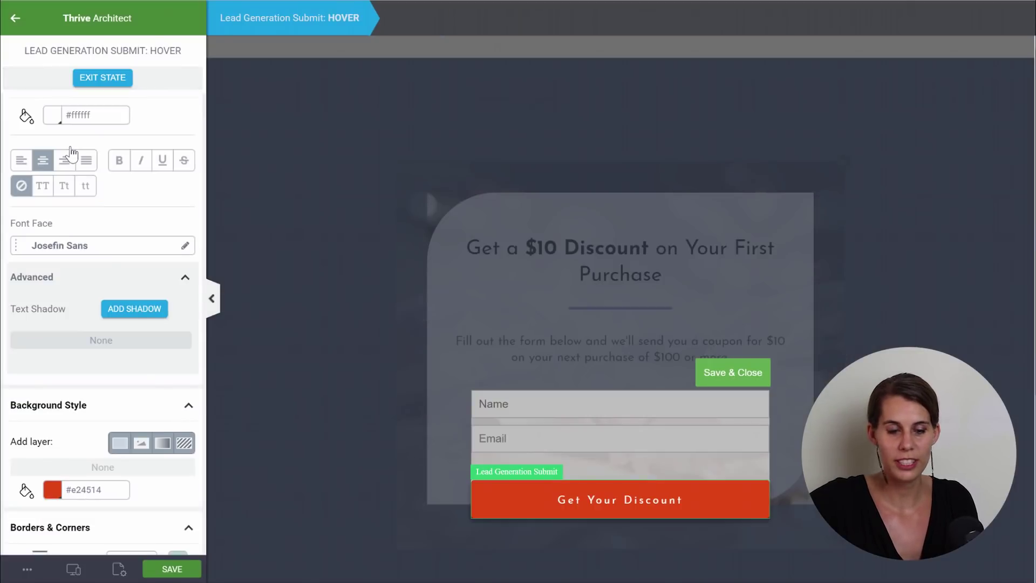
pyautogui.click(52, 491)
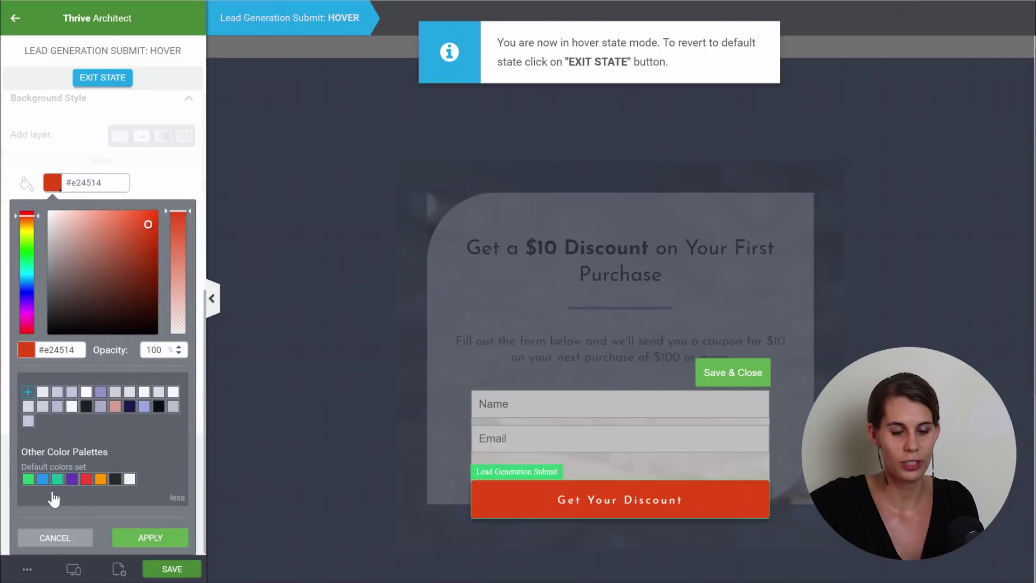
pyautogui.click(158, 412)
pyautogui.click(152, 551)
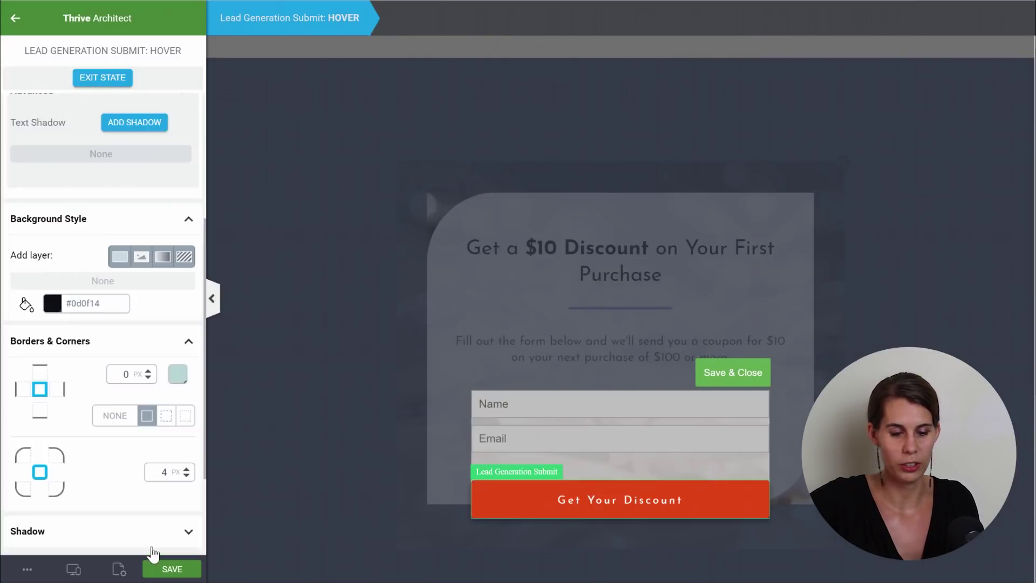
# Save the lightbox changes and close the form element editing mode.
pyautogui.click(168, 567)
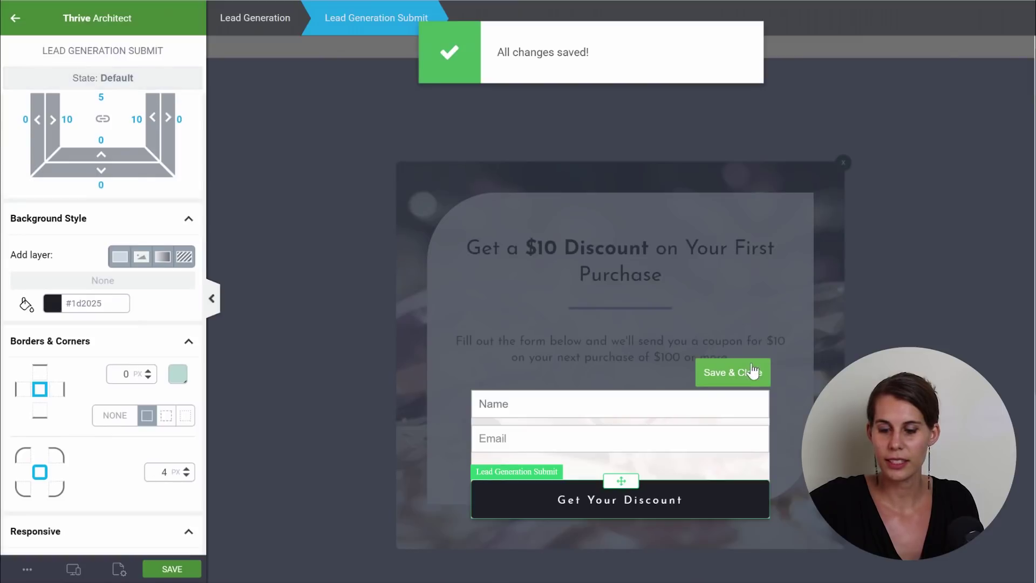
pyautogui.click(740, 377)
pyautogui.click(971, 354)
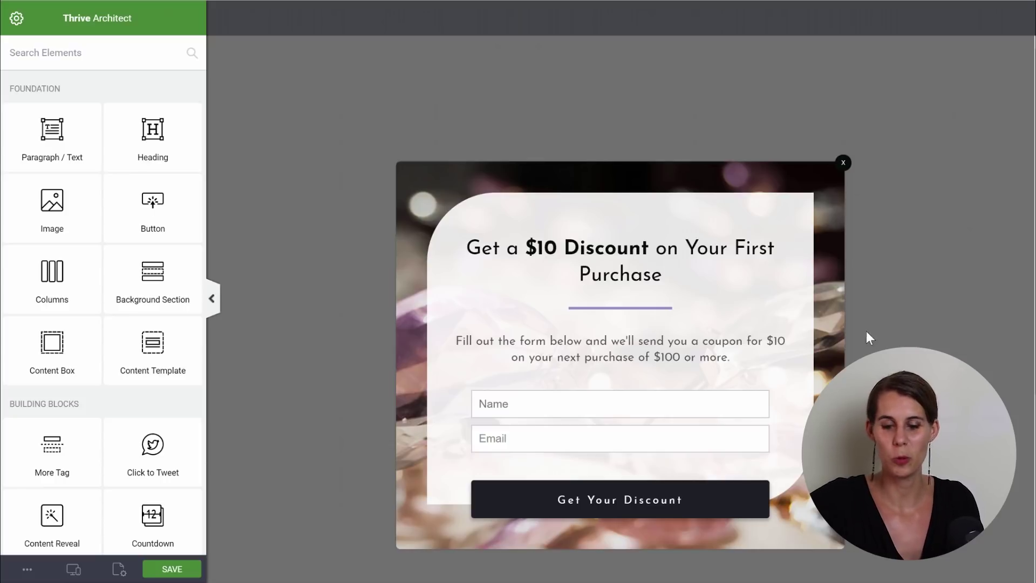
# Close the hero button's lightbox action settings on the landing page and open the Page Event Manager.
pyautogui.click(571, 464)
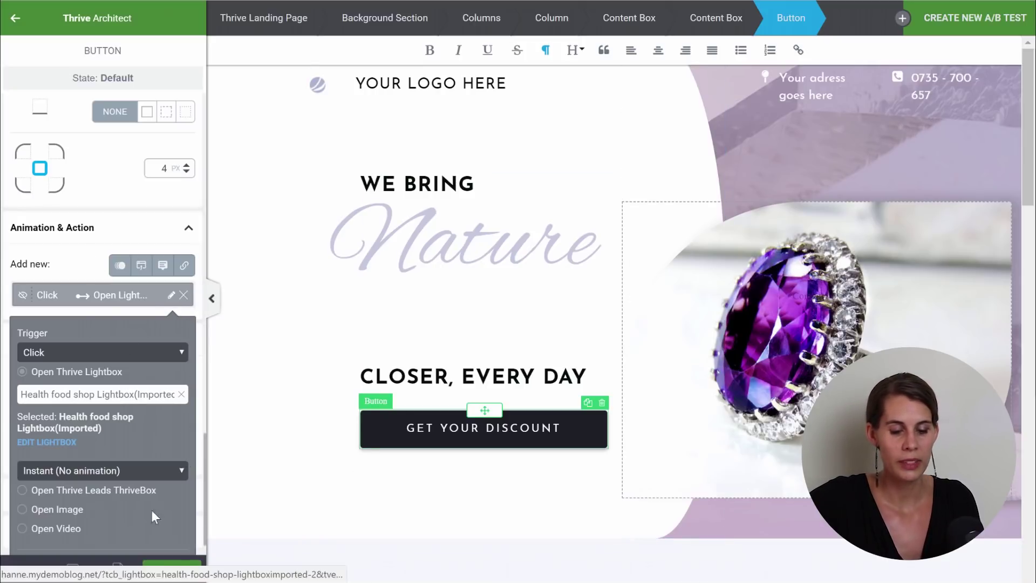
pyautogui.scroll(-1, 112, 481)
pyautogui.click(170, 539)
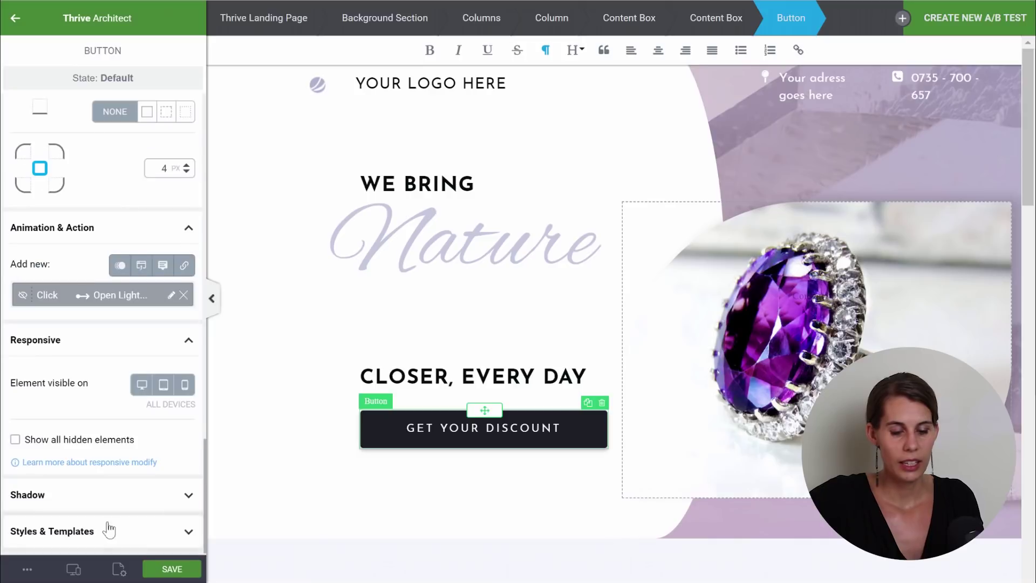
pyautogui.click(119, 571)
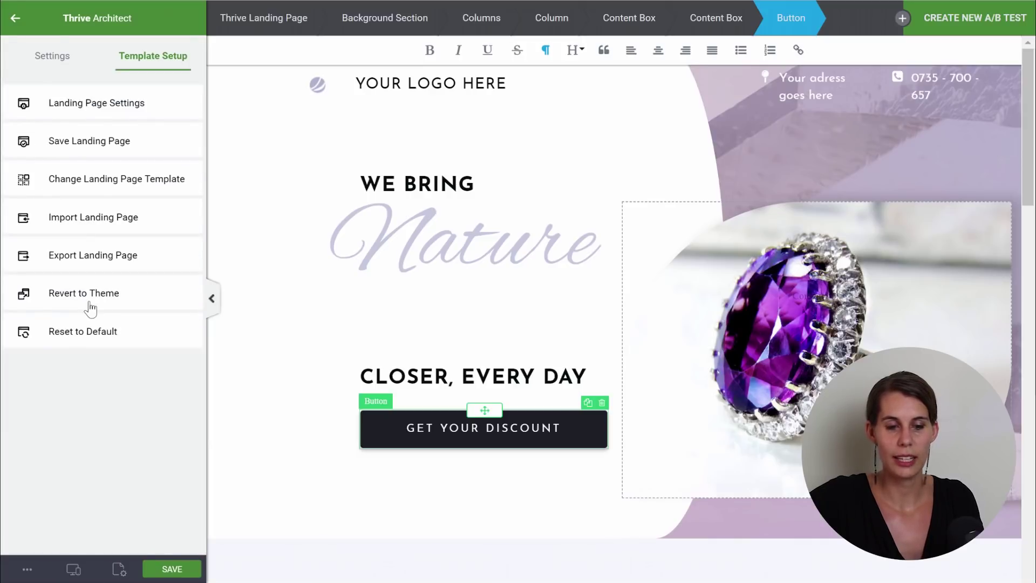
pyautogui.click(59, 61)
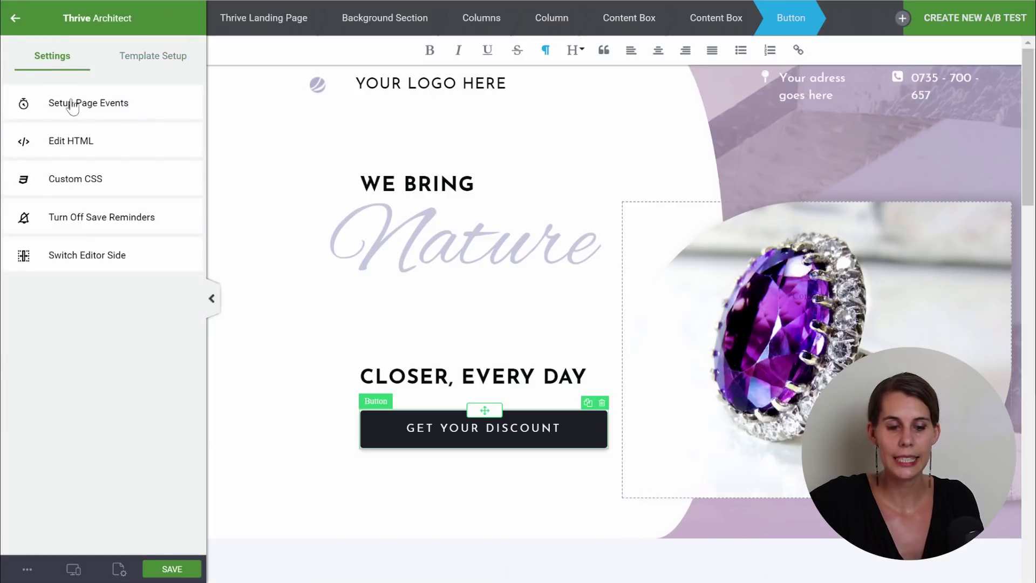
pyautogui.click(103, 114)
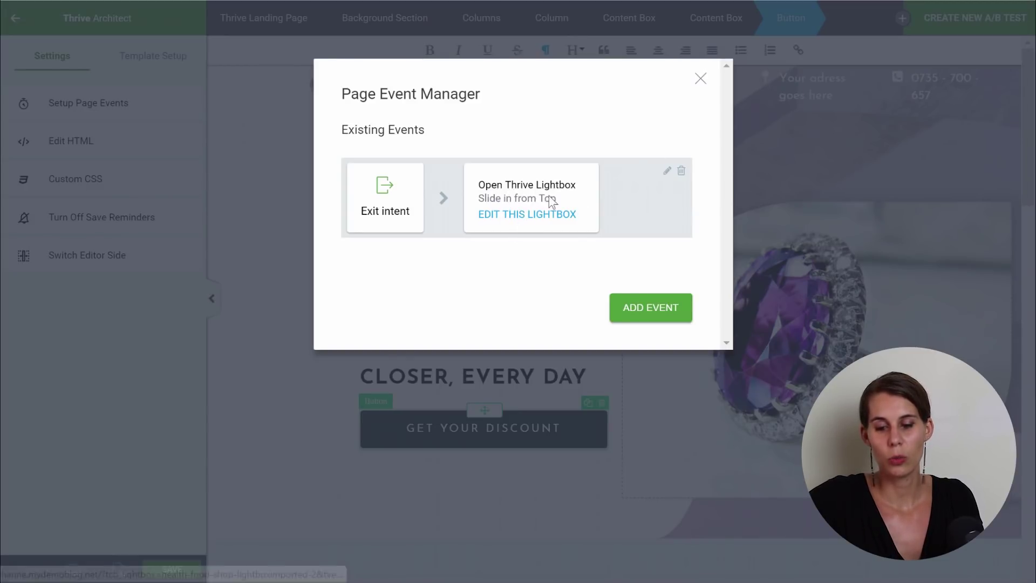
# Review the exit intent event's trigger, lightbox and animation settings, save the event and close the Page Event Manager.
pyautogui.click(666, 171)
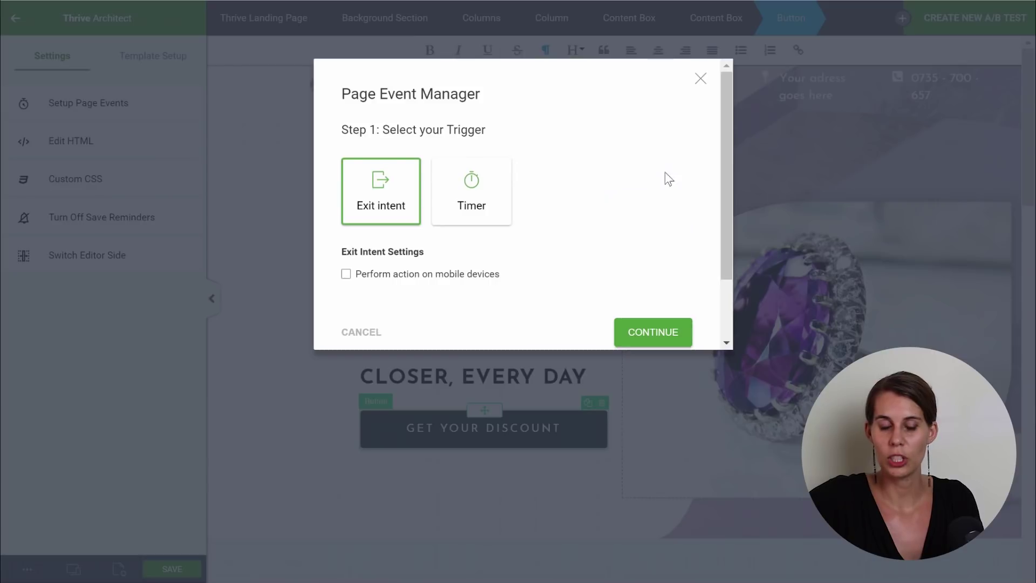
pyautogui.scroll(-2, 596, 209)
pyautogui.scroll(2, 596, 208)
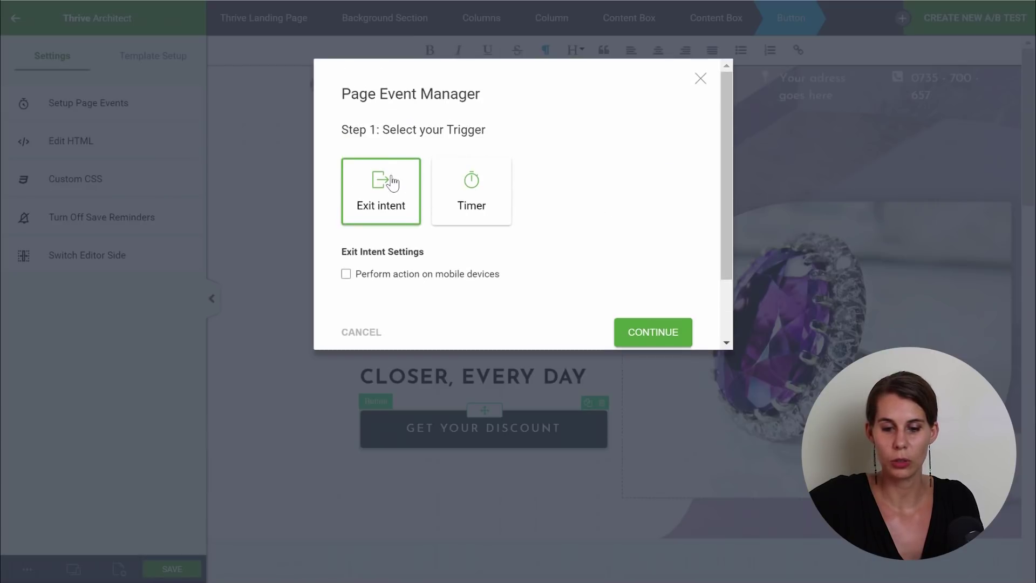
pyautogui.scroll(-2, 534, 202)
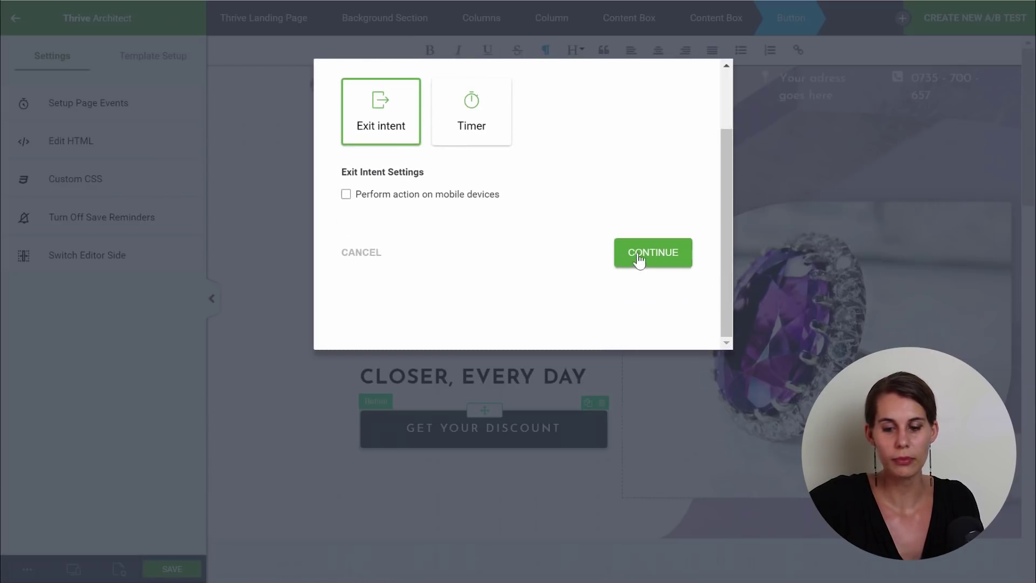
pyautogui.click(642, 254)
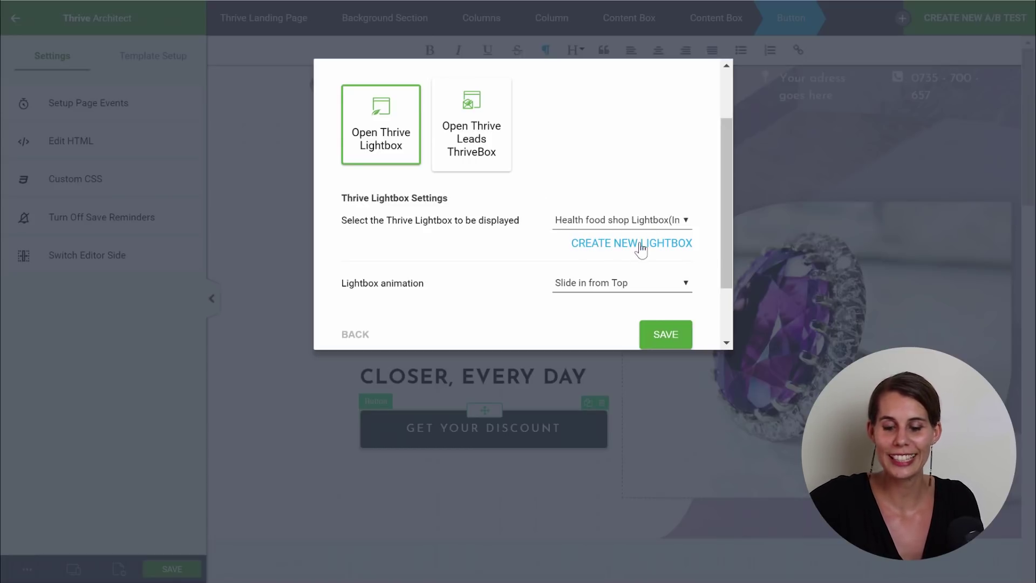
pyautogui.scroll(-2, 639, 247)
pyautogui.click(669, 256)
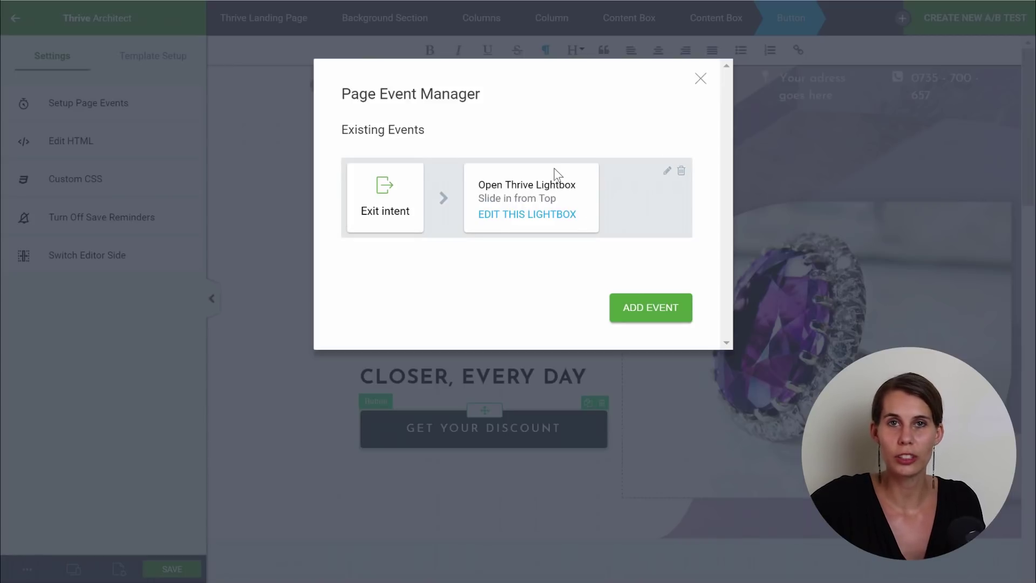
pyautogui.click(701, 79)
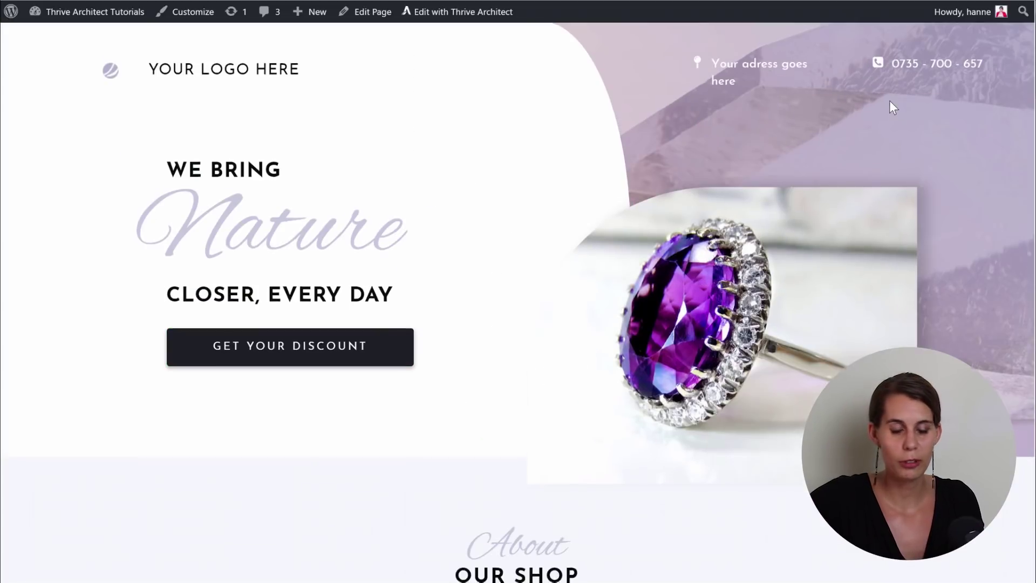
# Examine the restyled jewelry landing page in preview, from the hero section down to the product benefits section.
pyautogui.scroll(-10, 891, 103)
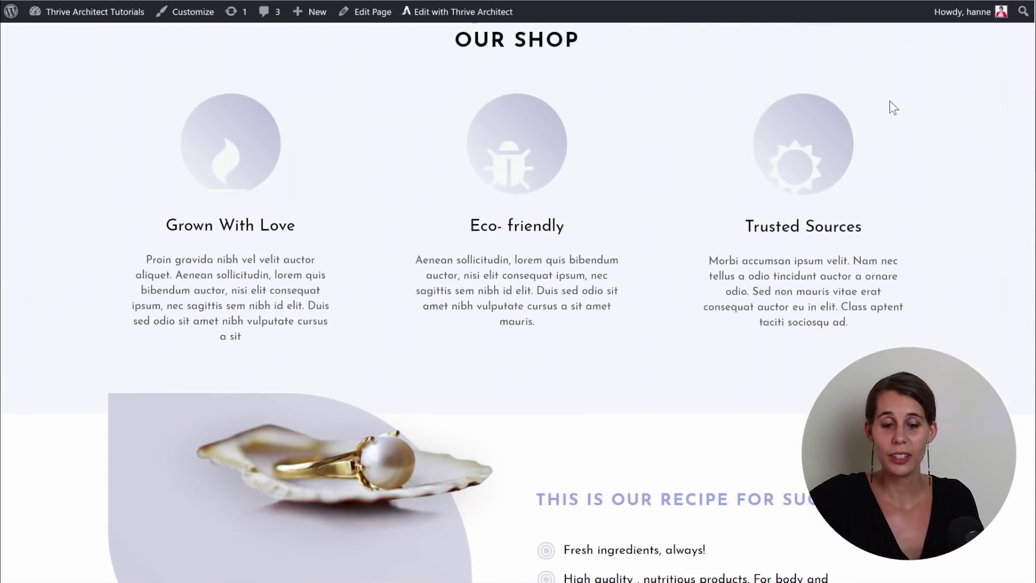
pyautogui.scroll(-7, 893, 108)
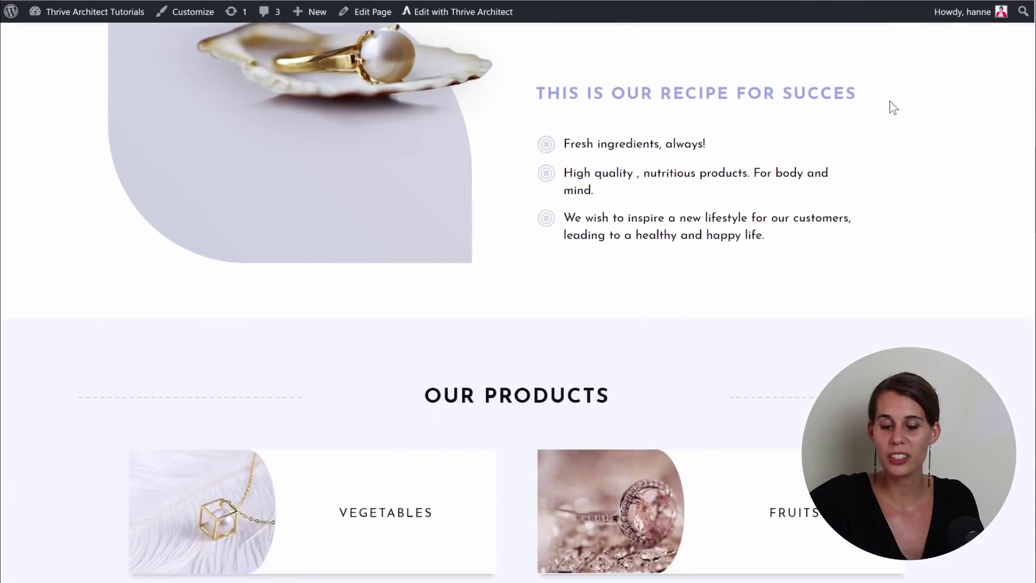
pyautogui.scroll(-13, 893, 108)
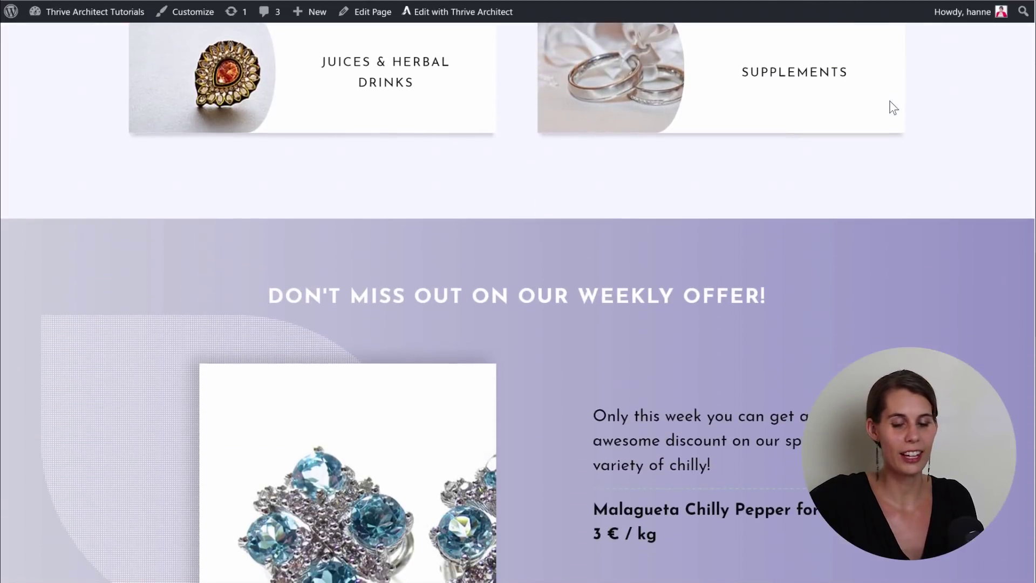
pyautogui.scroll(-6, 891, 103)
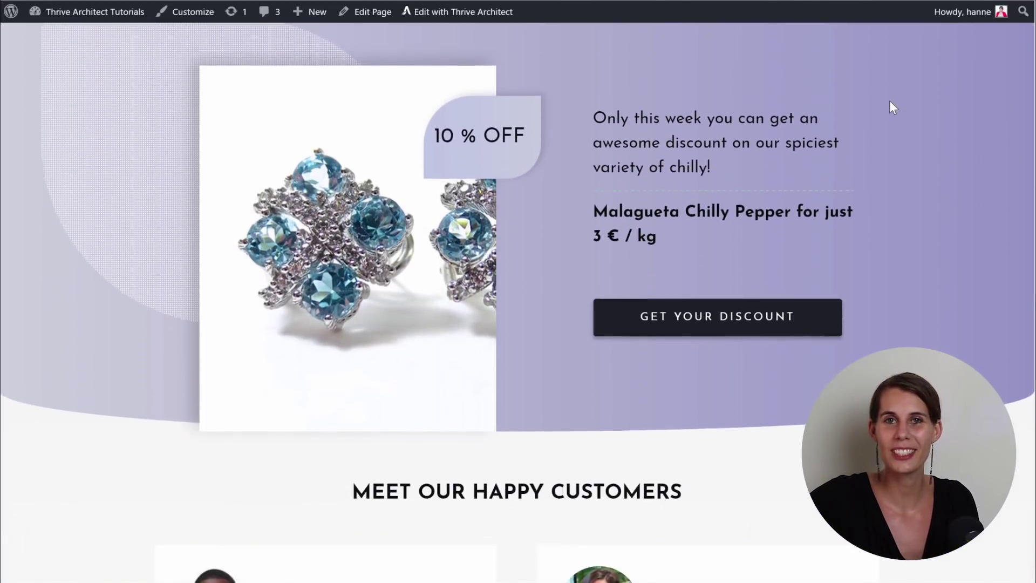
pyautogui.scroll(-7, 890, 103)
pyautogui.scroll(-8, 891, 108)
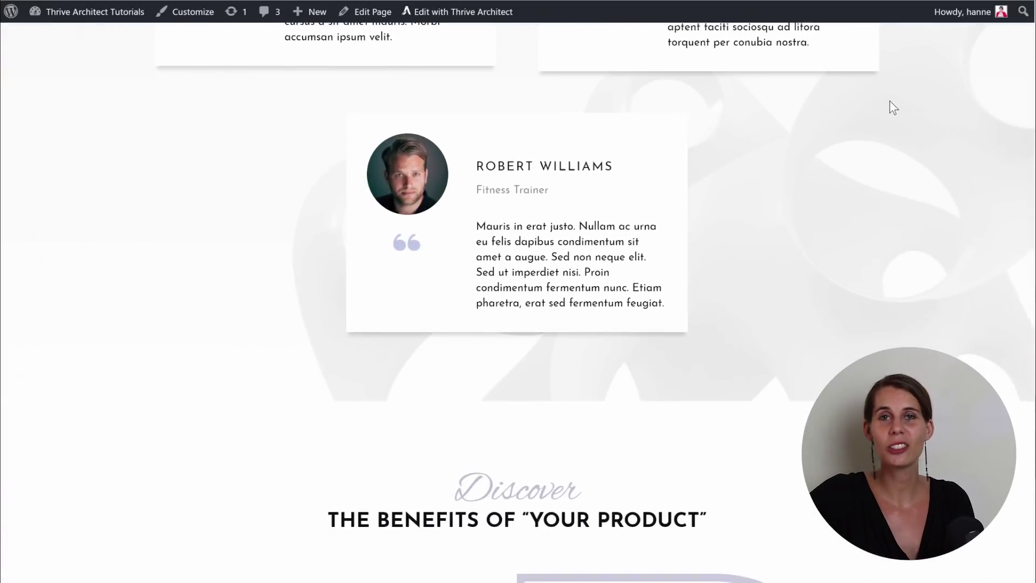
pyautogui.scroll(-2, 893, 108)
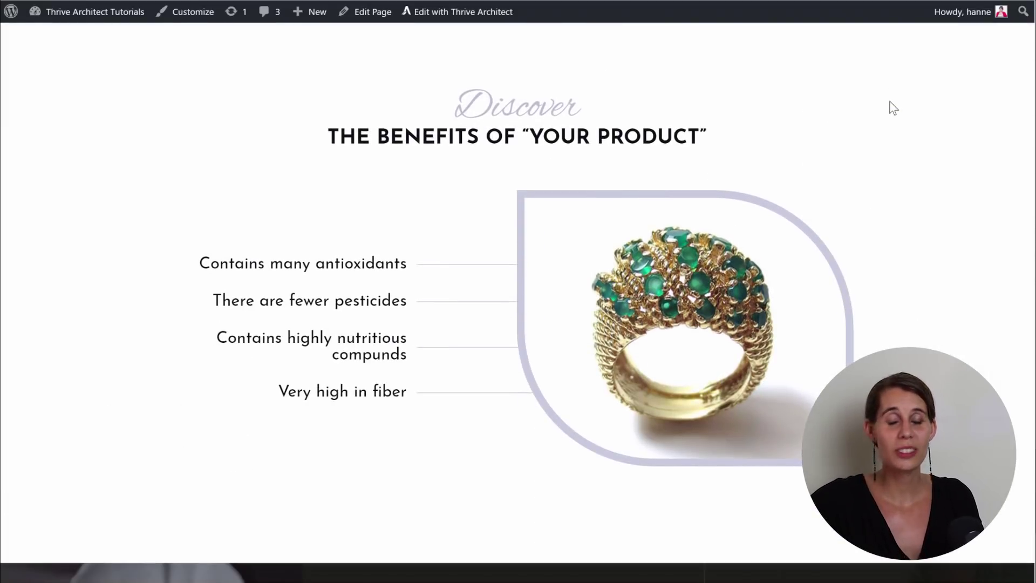